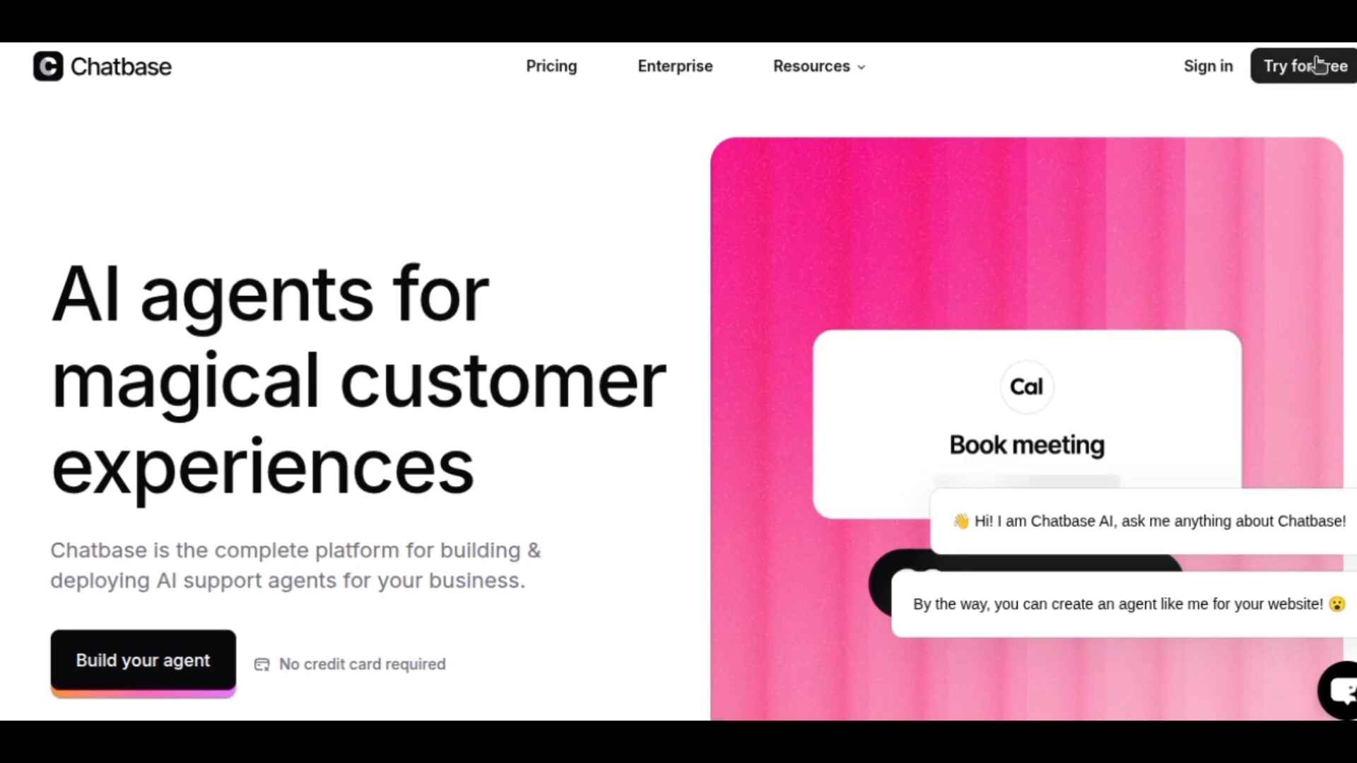
# Sign up for a free Chatbase account with the existing Google account and authorize the sign-in.
pyautogui.click(1226, 71)
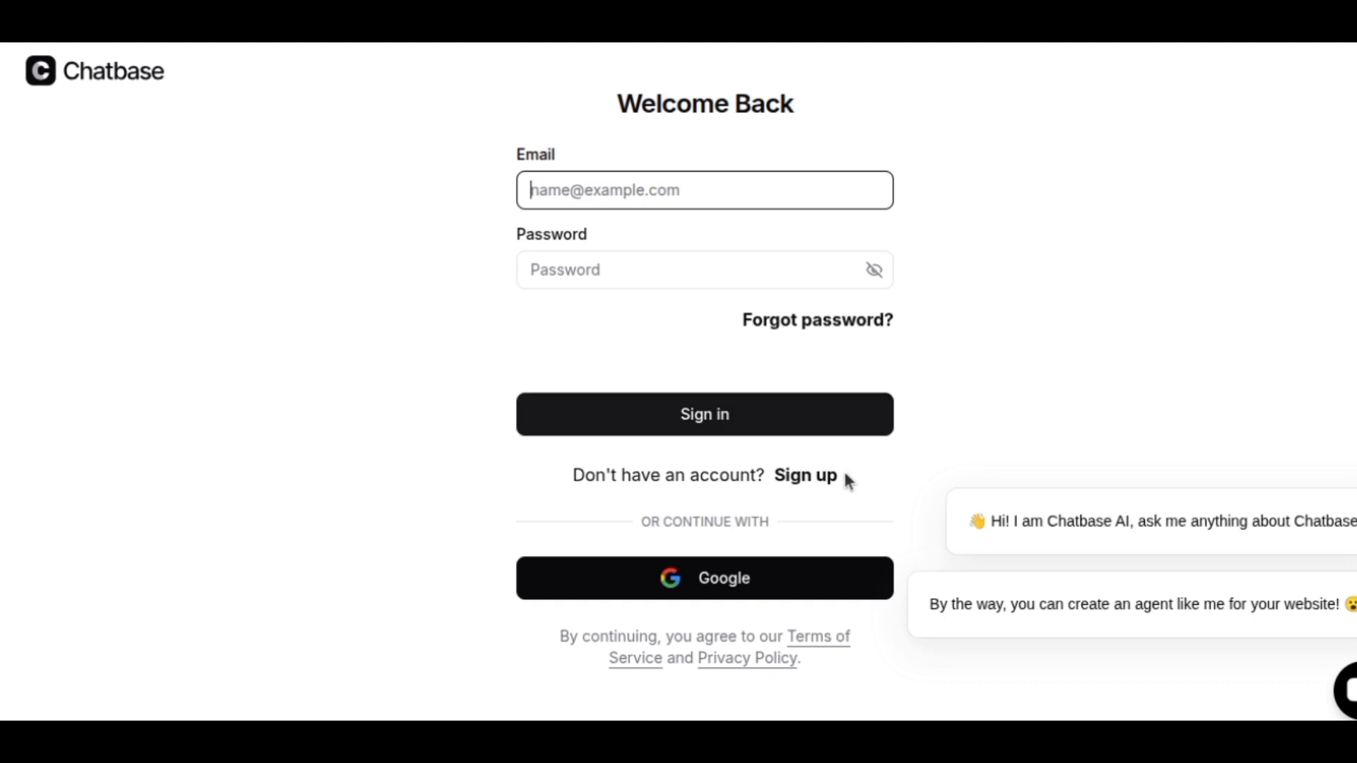
pyautogui.click(829, 482)
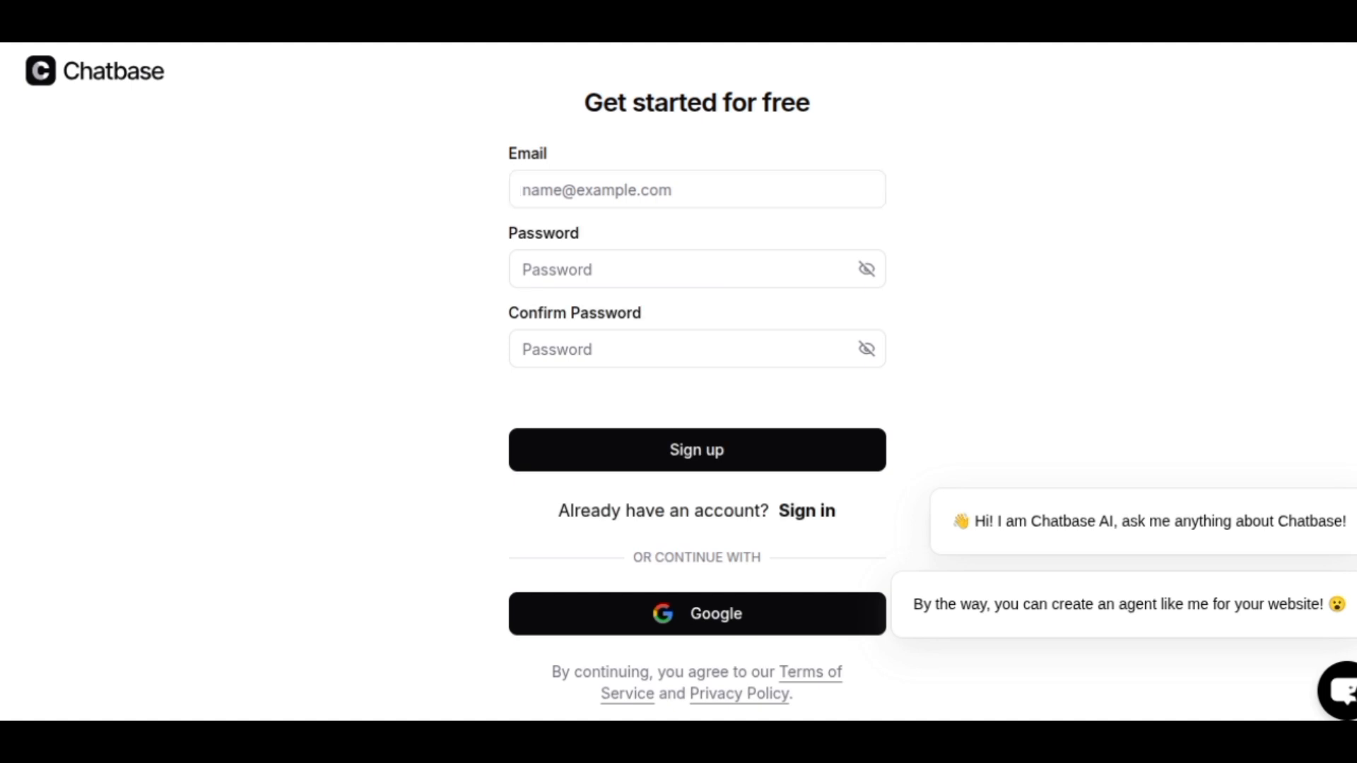
pyautogui.click(752, 610)
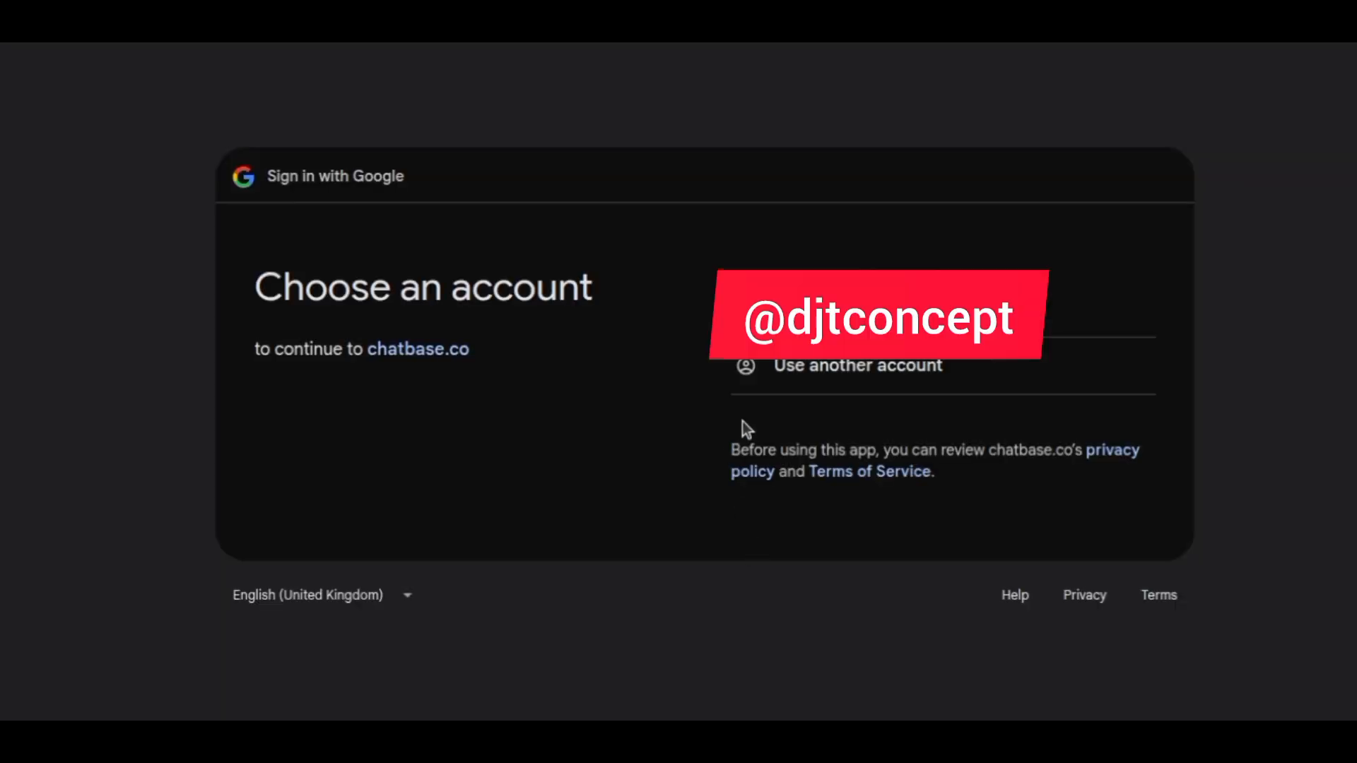
pyautogui.click(876, 303)
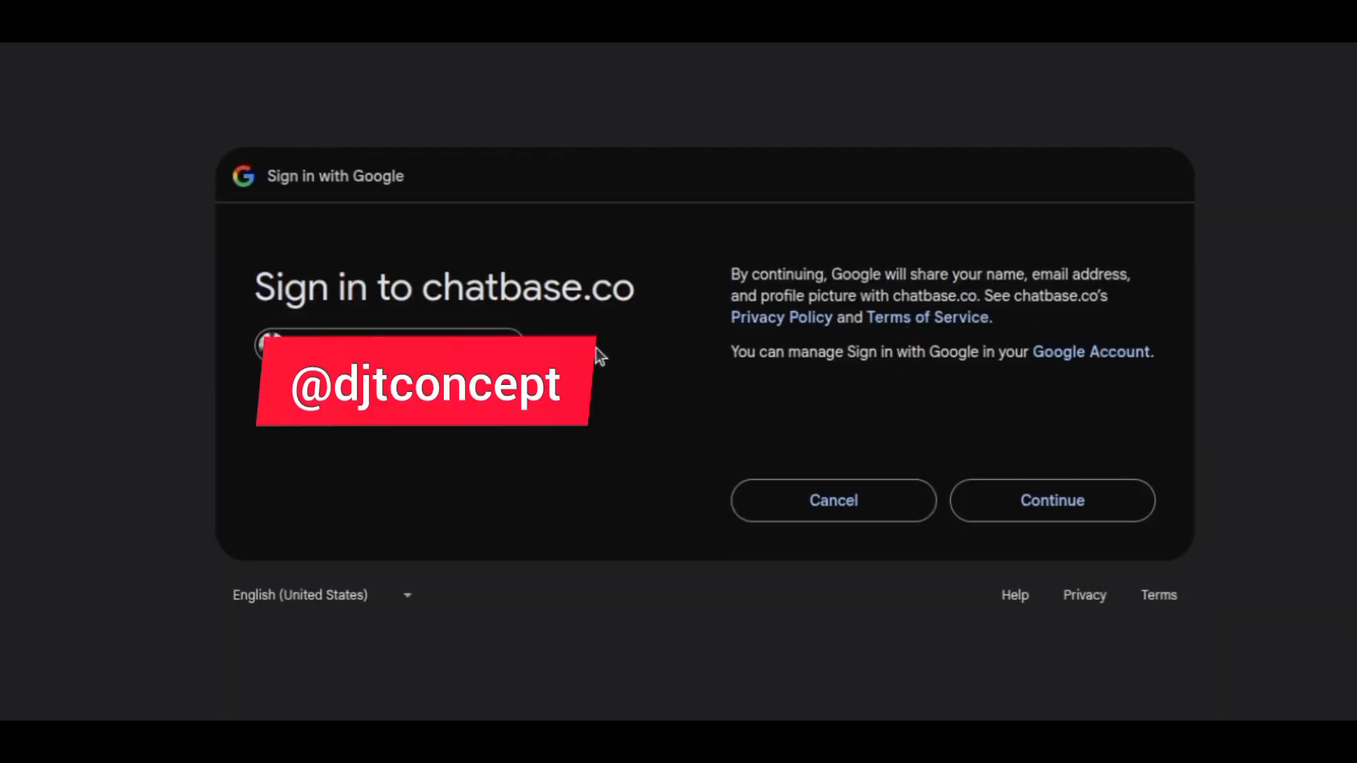
pyautogui.click(1044, 518)
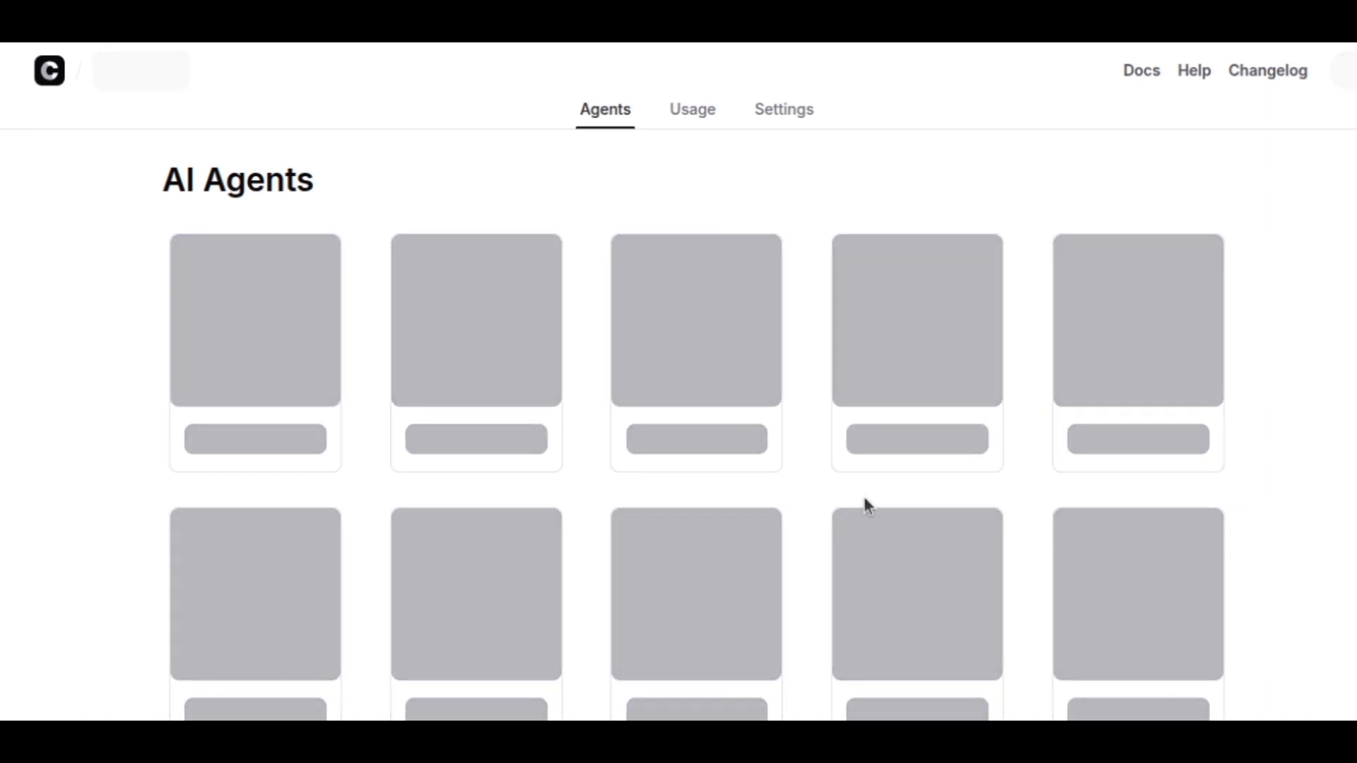
# Read the documentation's Introduction page, covering what Chatbase is and its key features.
pyautogui.hotkey('ctrl', '+')
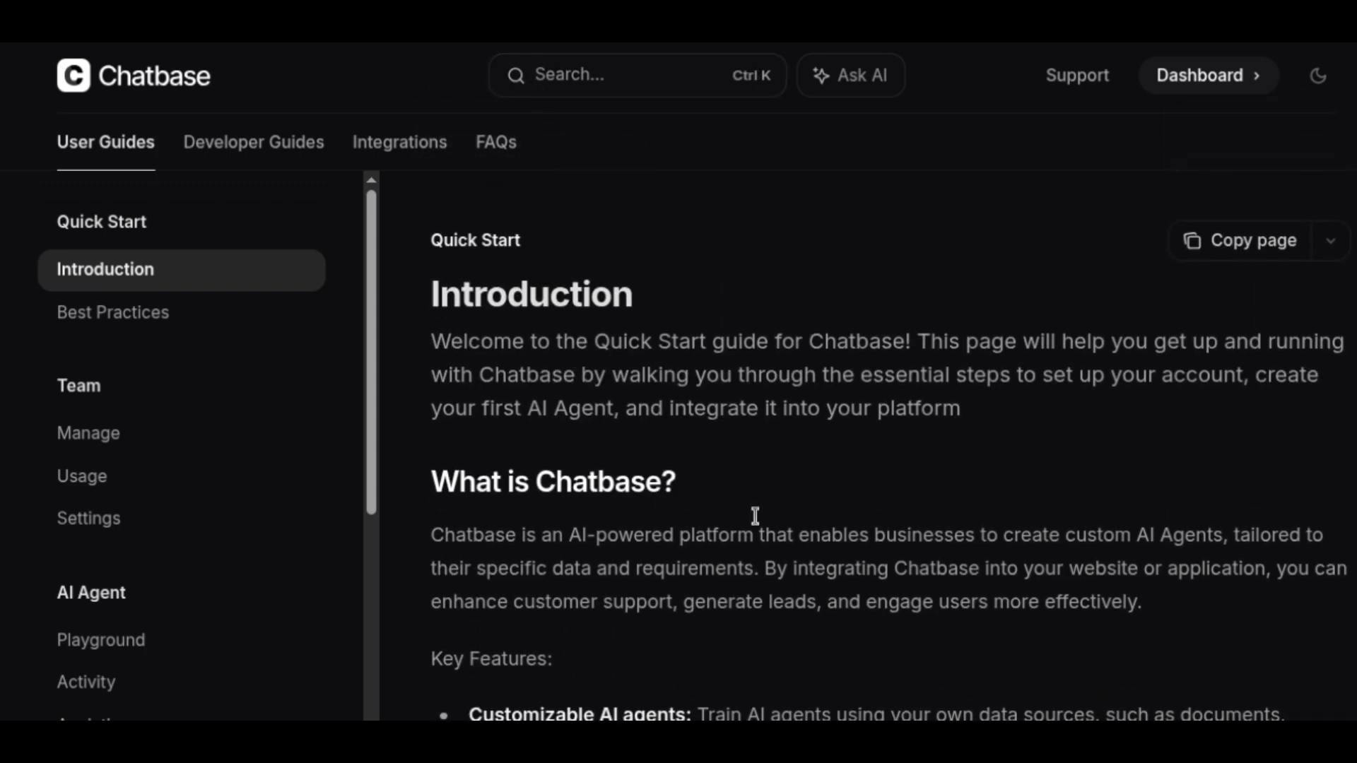
pyautogui.scroll(-2, 846, 521)
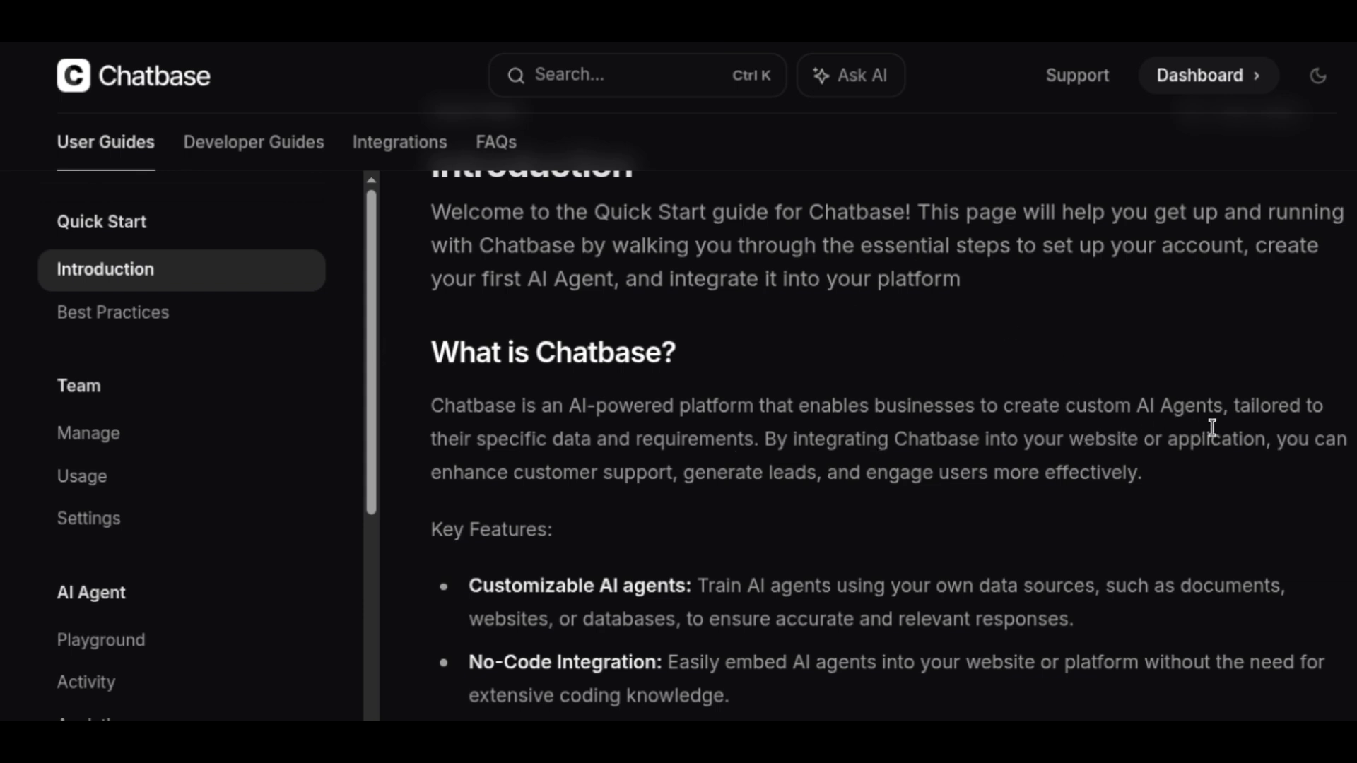
pyautogui.scroll(-2, 742, 439)
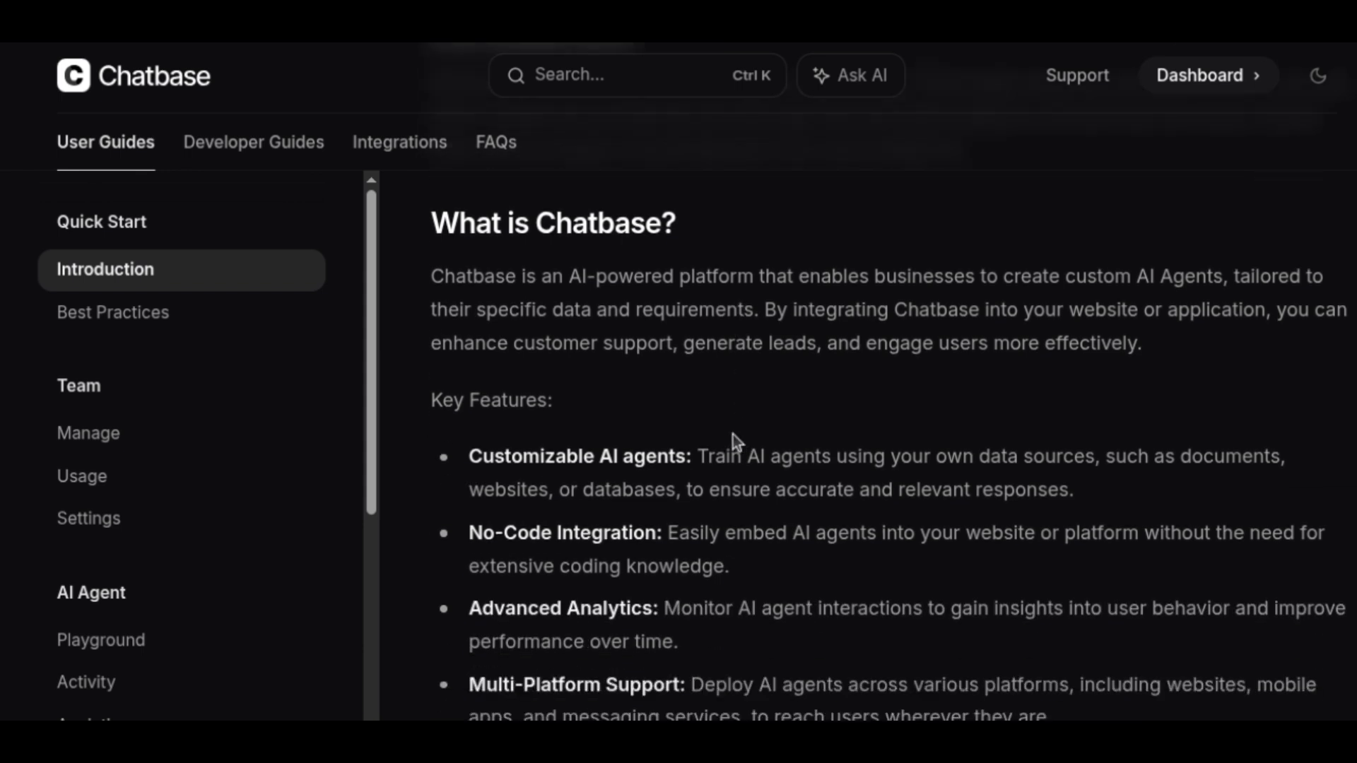
pyautogui.scroll(-4, 732, 435)
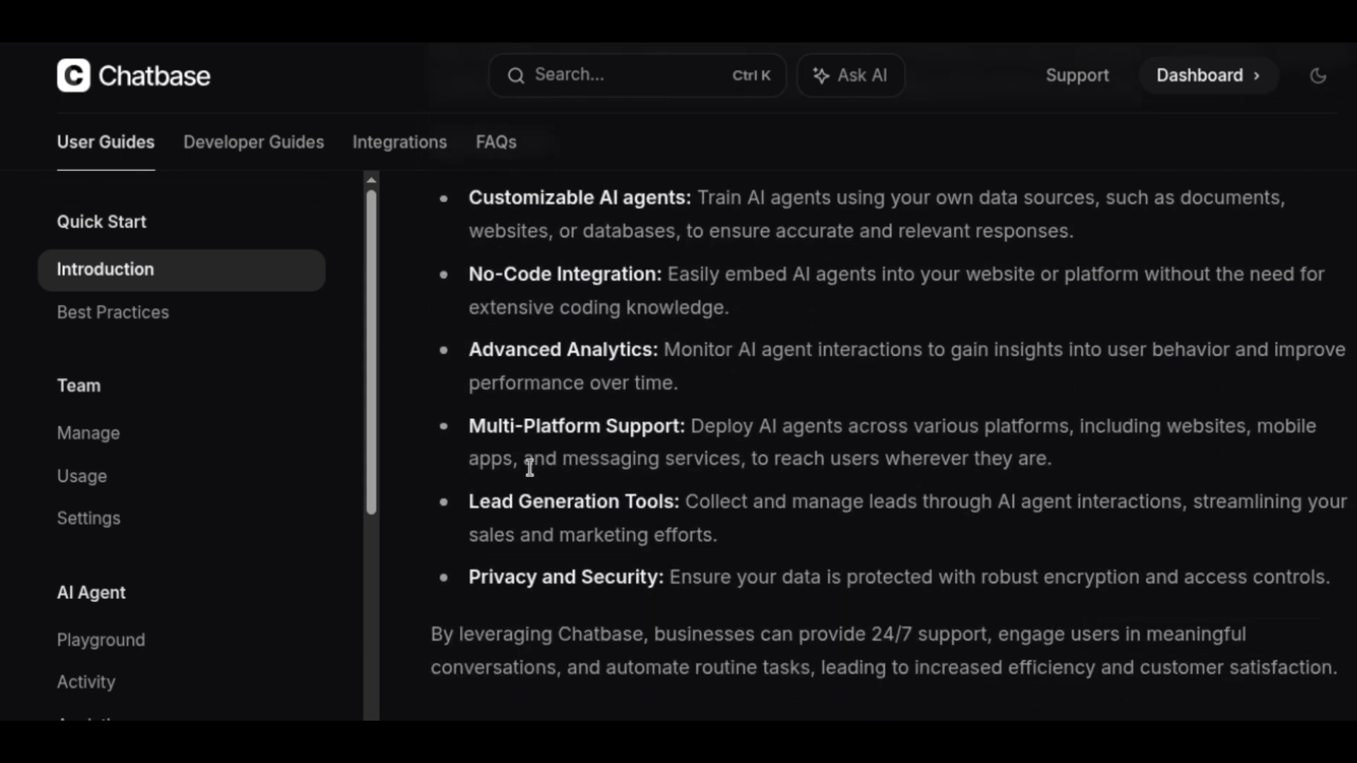
pyautogui.moveTo(492, 494); pyautogui.dragTo(677, 503)
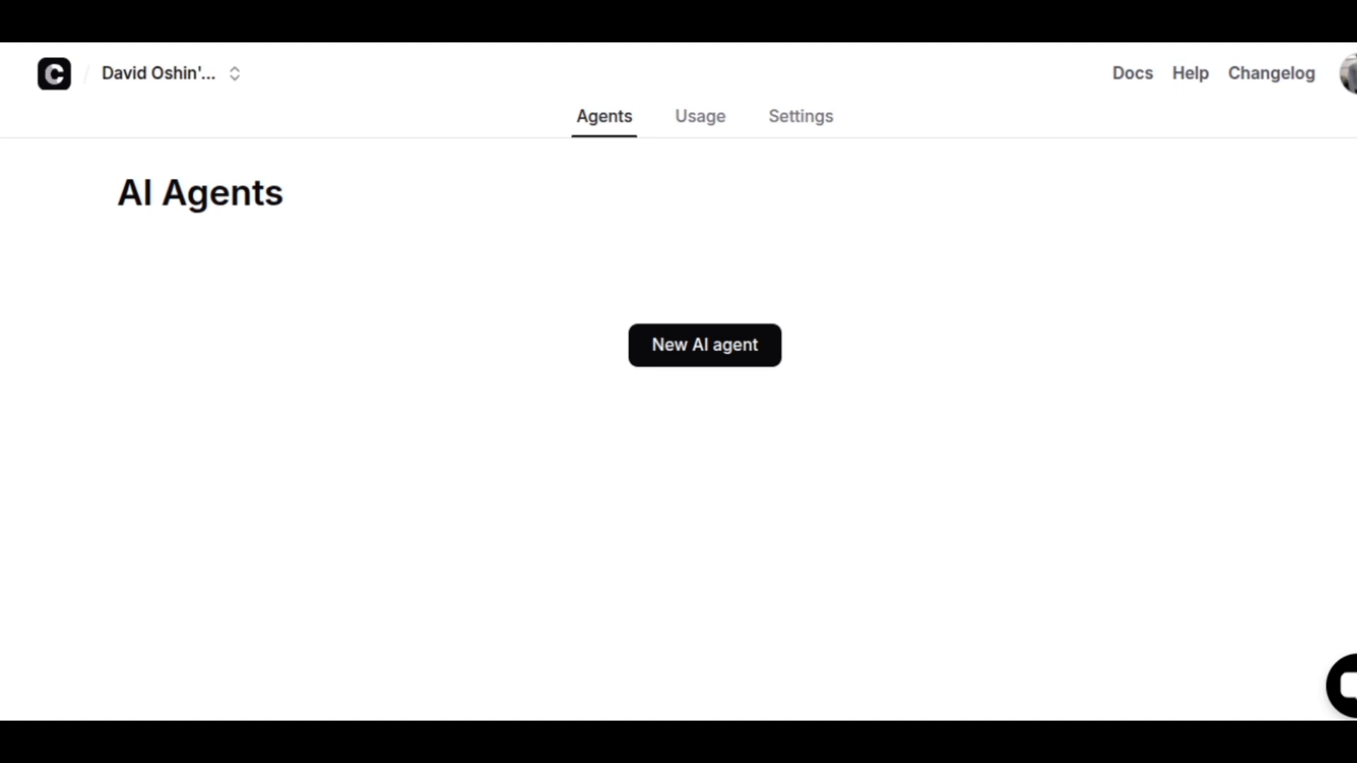
# Start creating a new AI agent and review the file upload source options.
pyautogui.click(759, 357)
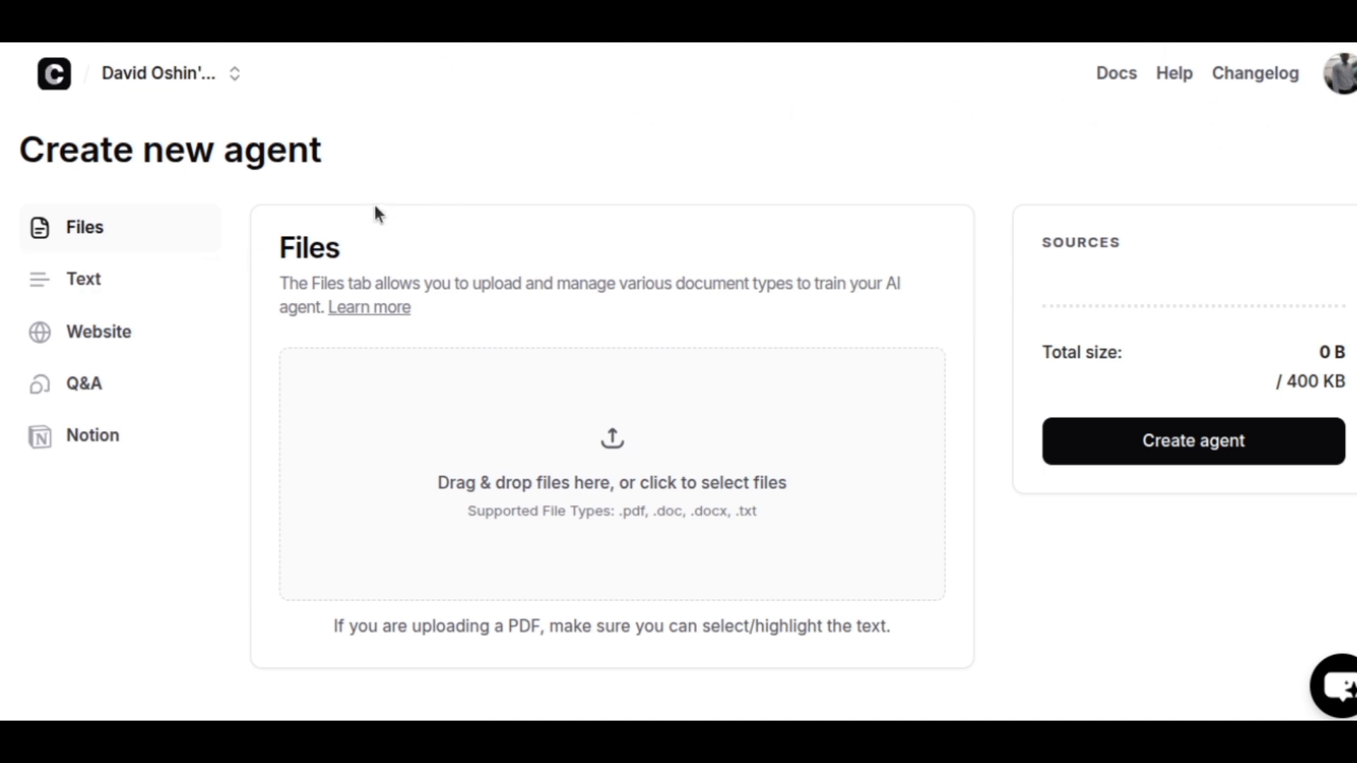
pyautogui.scroll(-1, 399, 215)
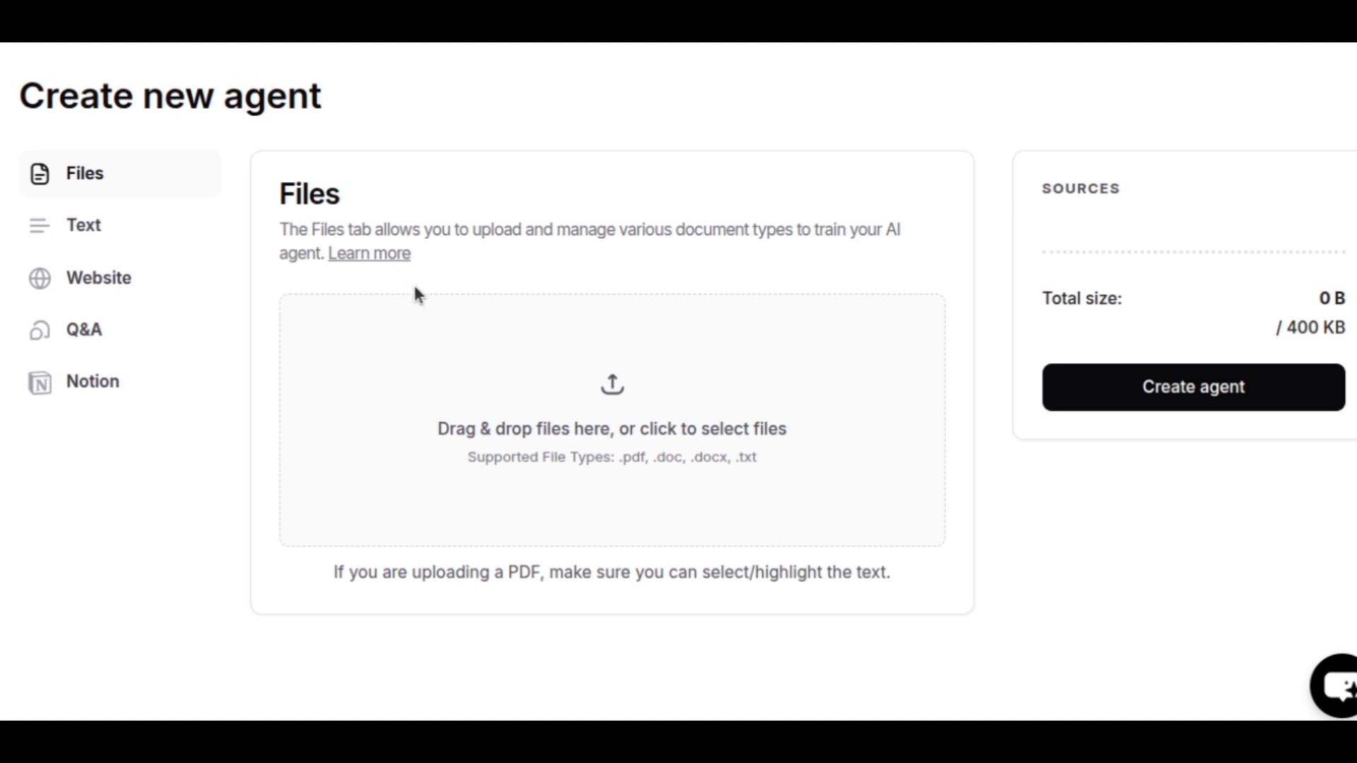
pyautogui.scroll(1, 323, 232)
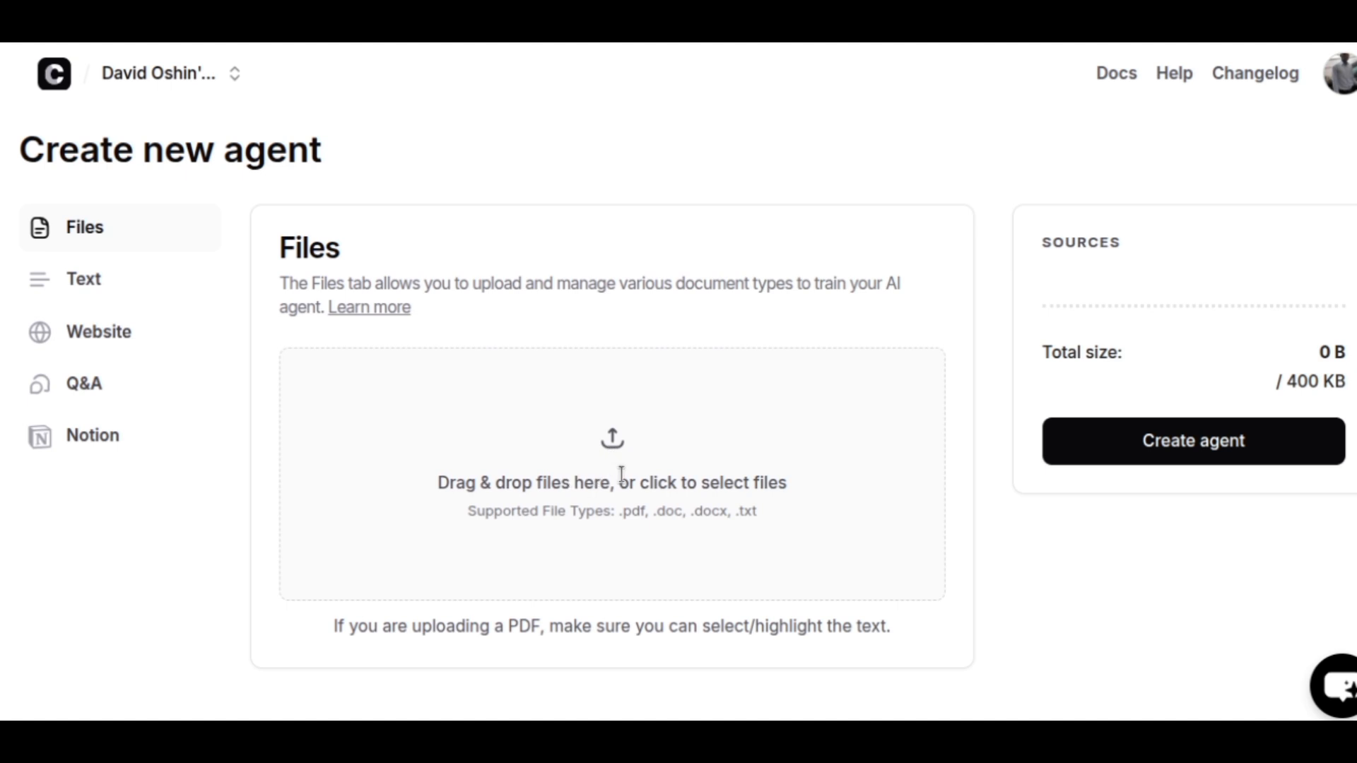
pyautogui.scroll(-1, 712, 458)
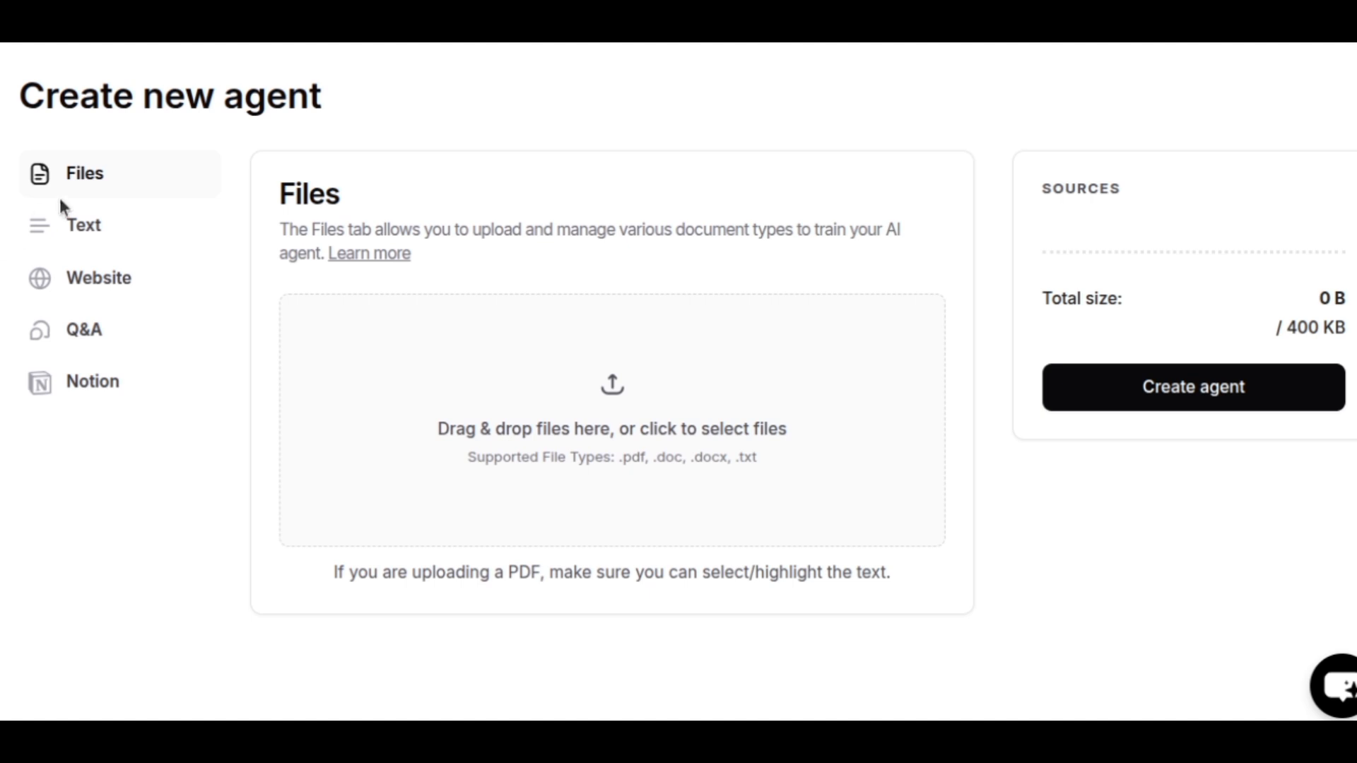
pyautogui.click(112, 279)
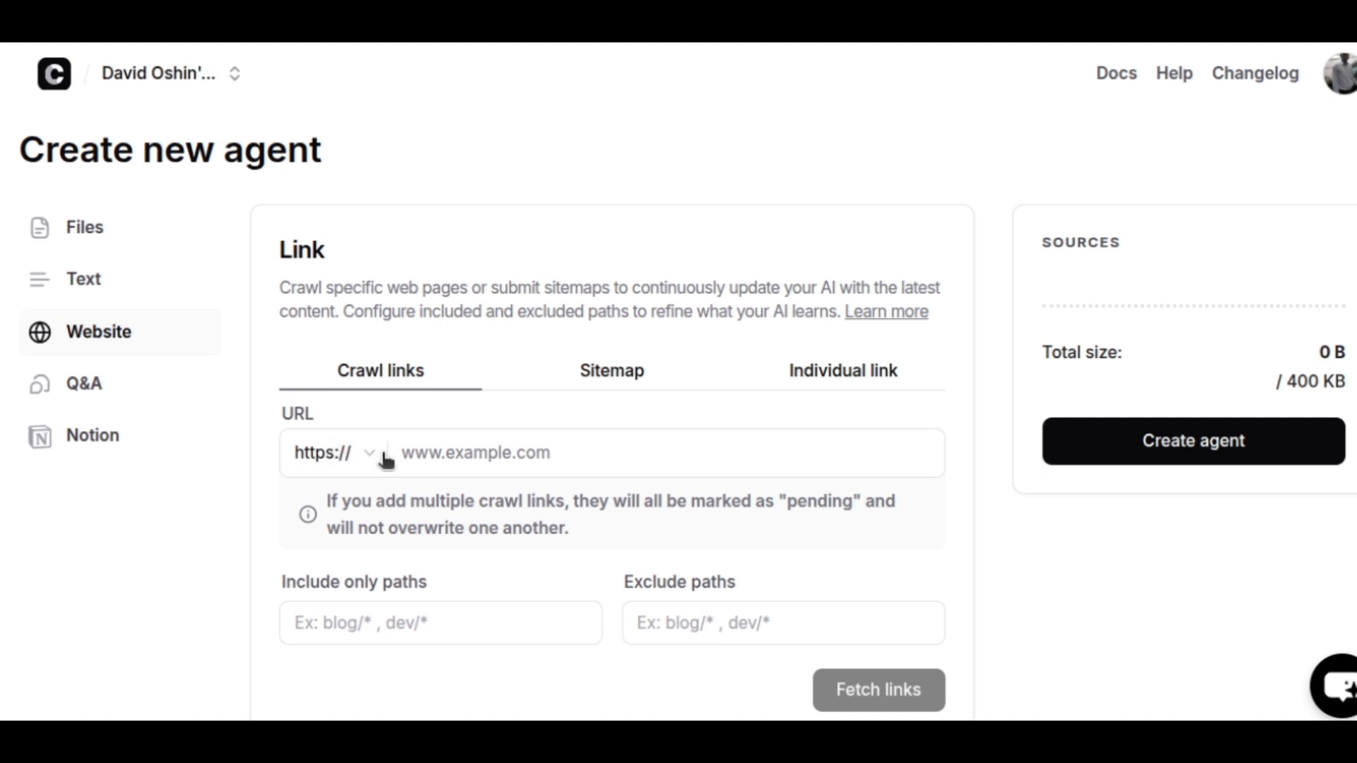
pyautogui.click(410, 453)
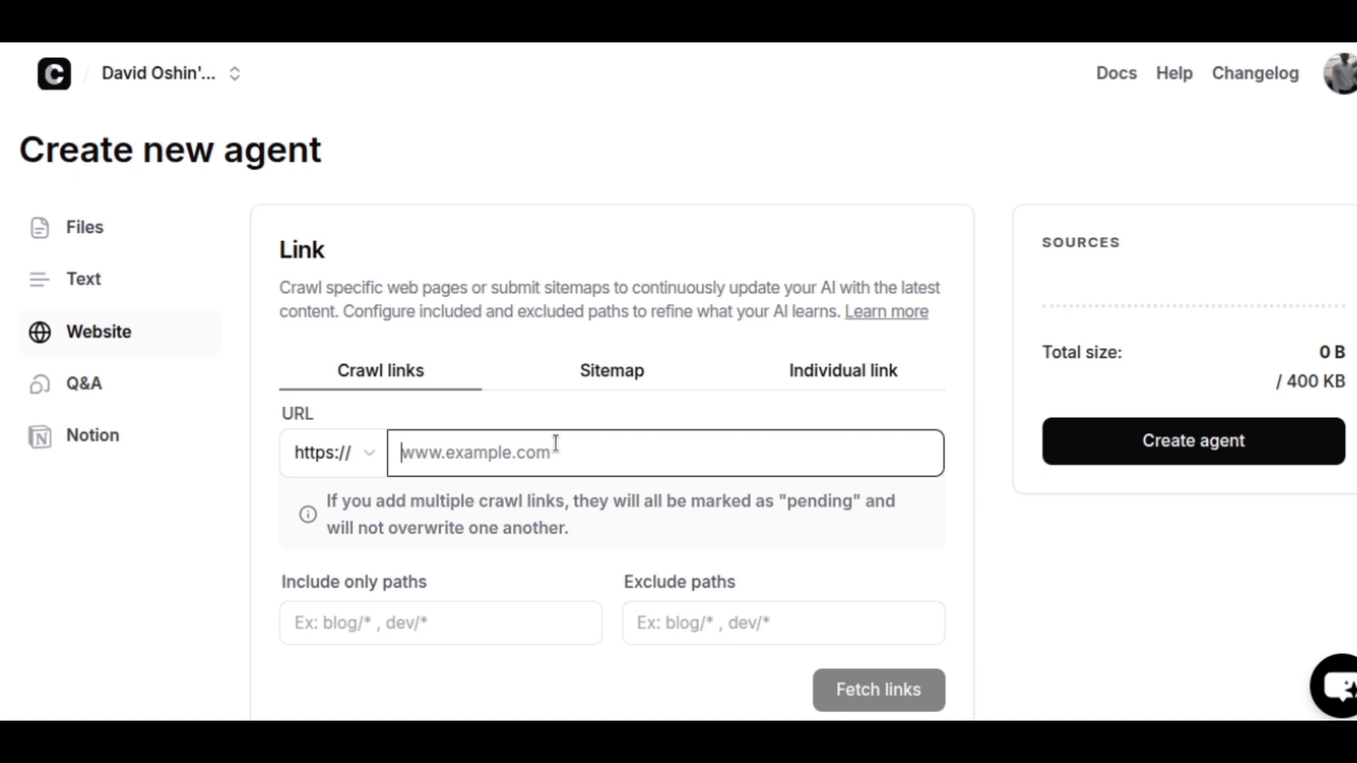
pyautogui.write('djtcon')
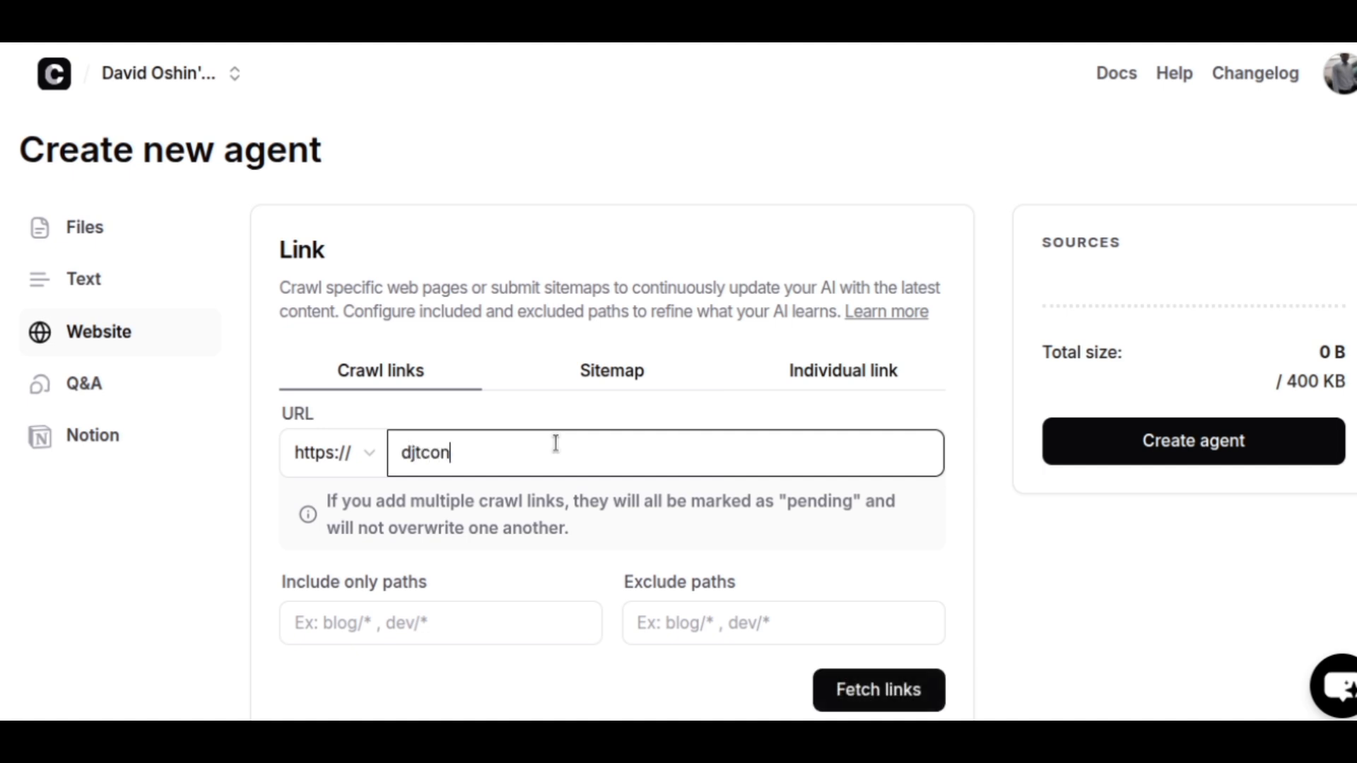
pyautogui.write('cept.ng')
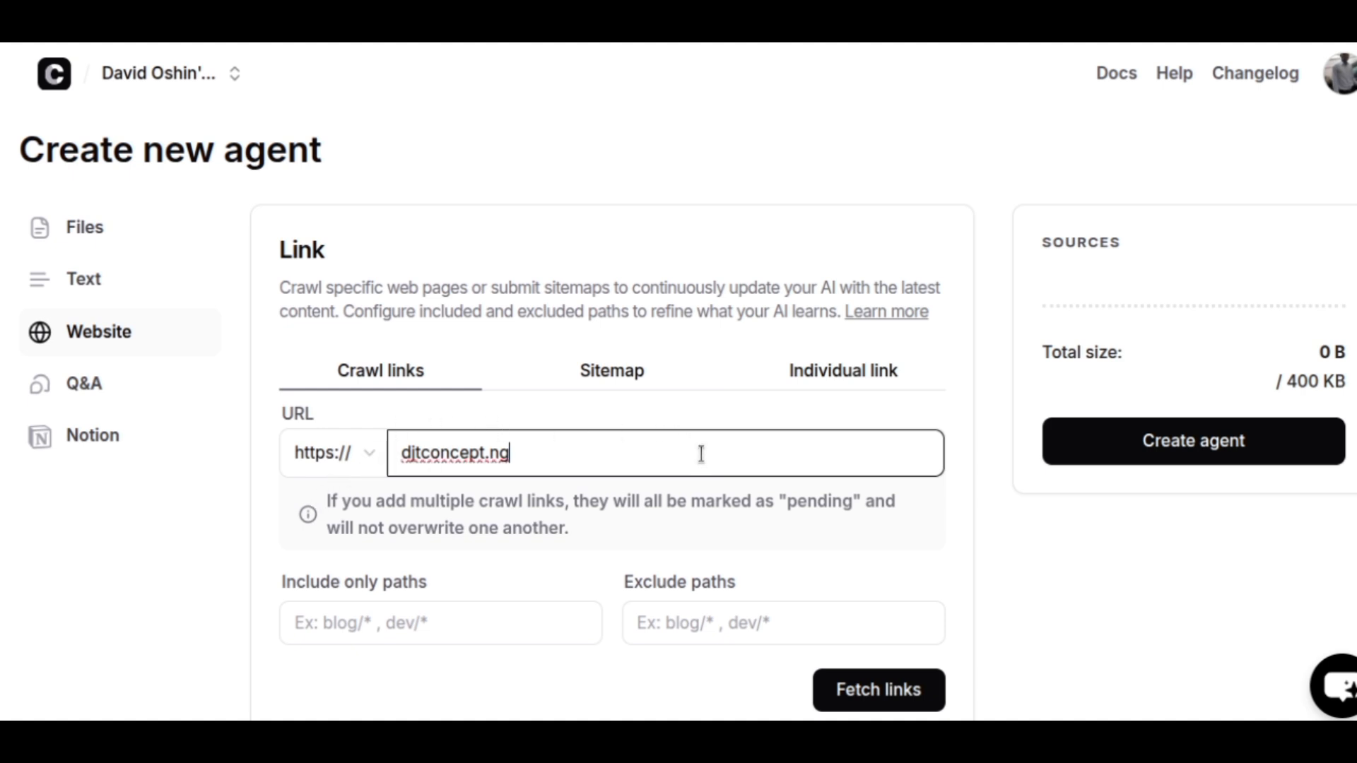
pyautogui.scroll(-2, 604, 540)
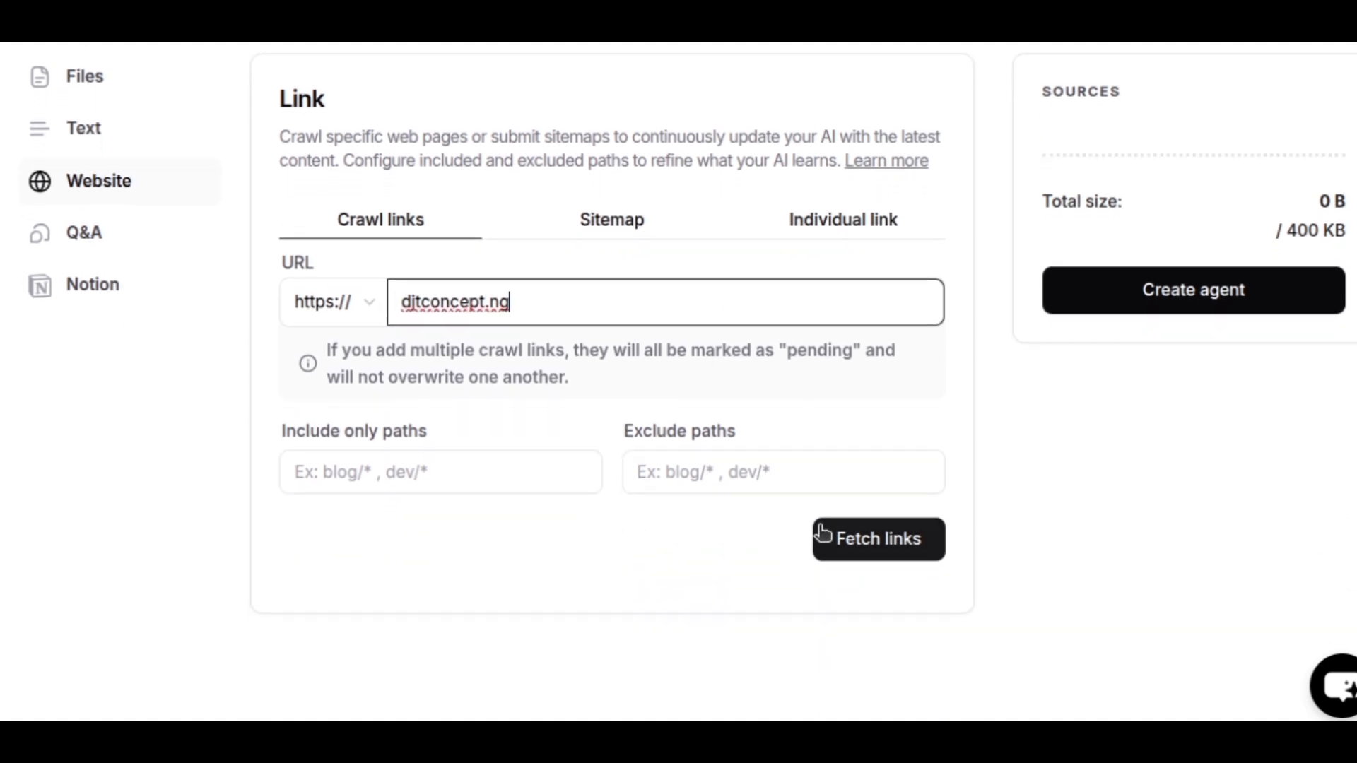
pyautogui.click(822, 534)
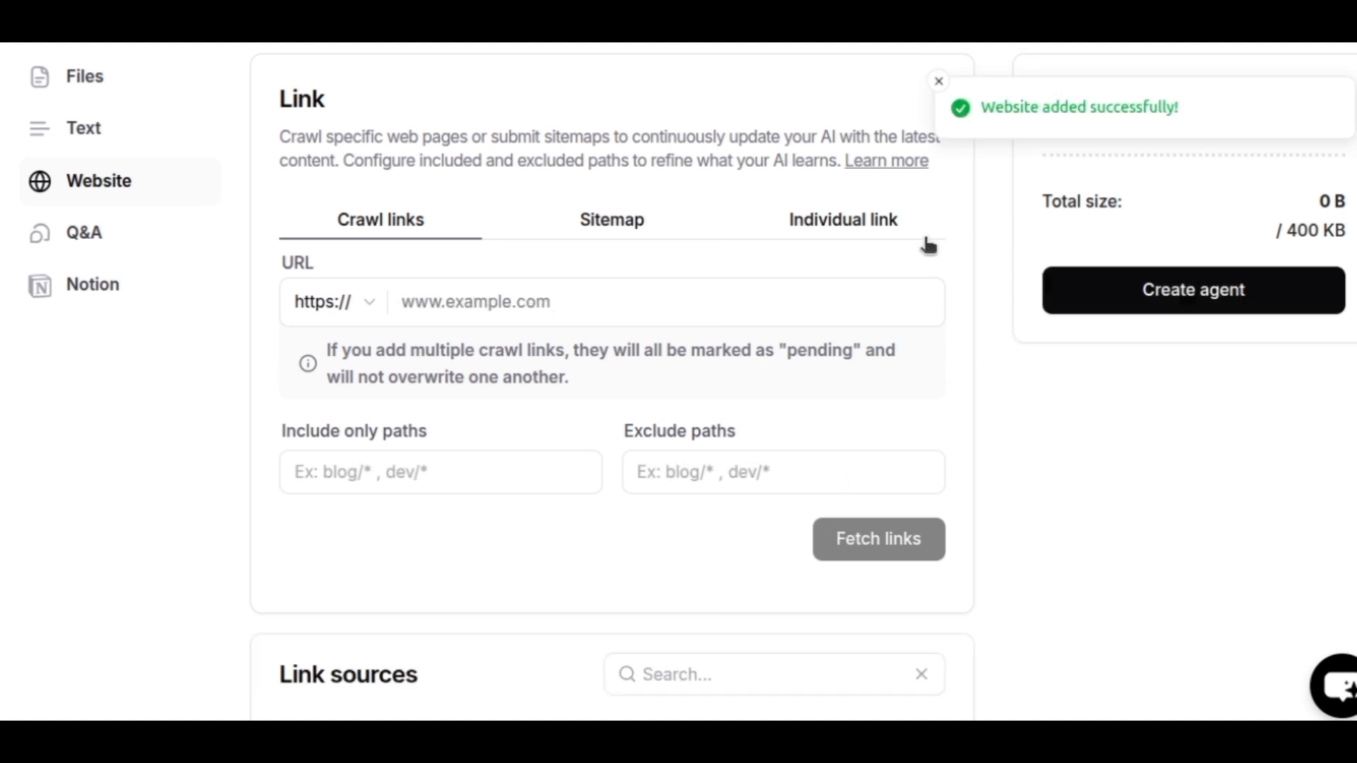
# Examine the crawled website's entry and training status in the link sources, and check the agent's source summary.
pyautogui.scroll(-4, 782, 293)
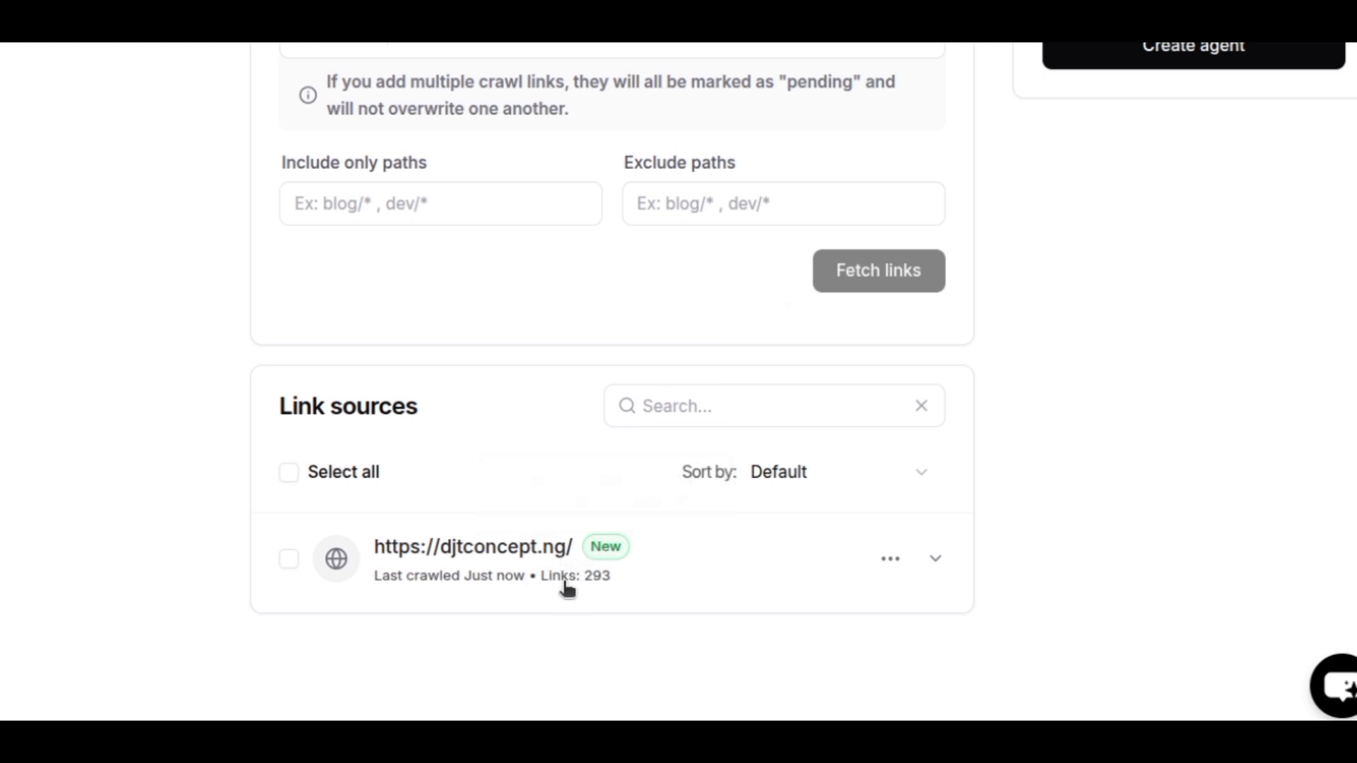
pyautogui.moveTo(600, 553)
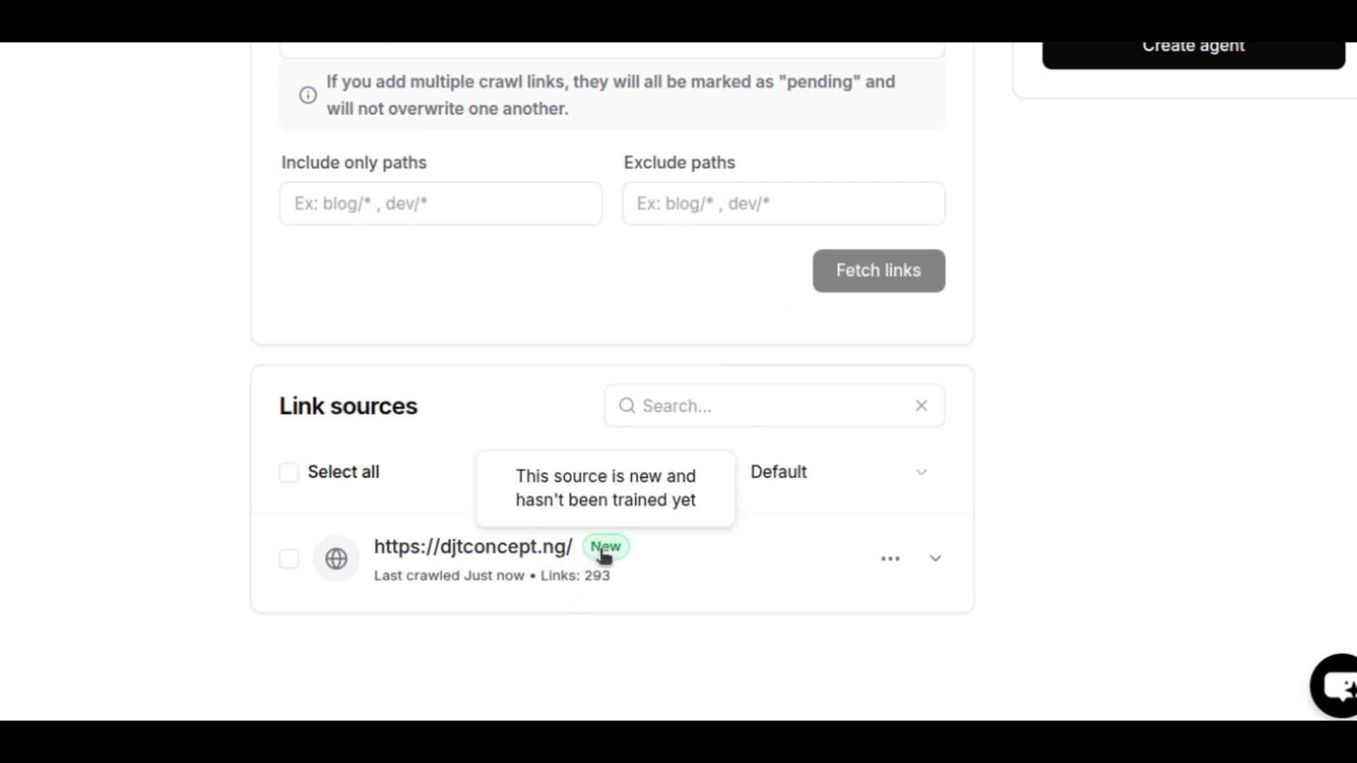
pyautogui.scroll(4, 622, 491)
pyautogui.scroll(-4, 622, 489)
pyautogui.scroll(2, 699, 450)
pyautogui.scroll(2, 703, 452)
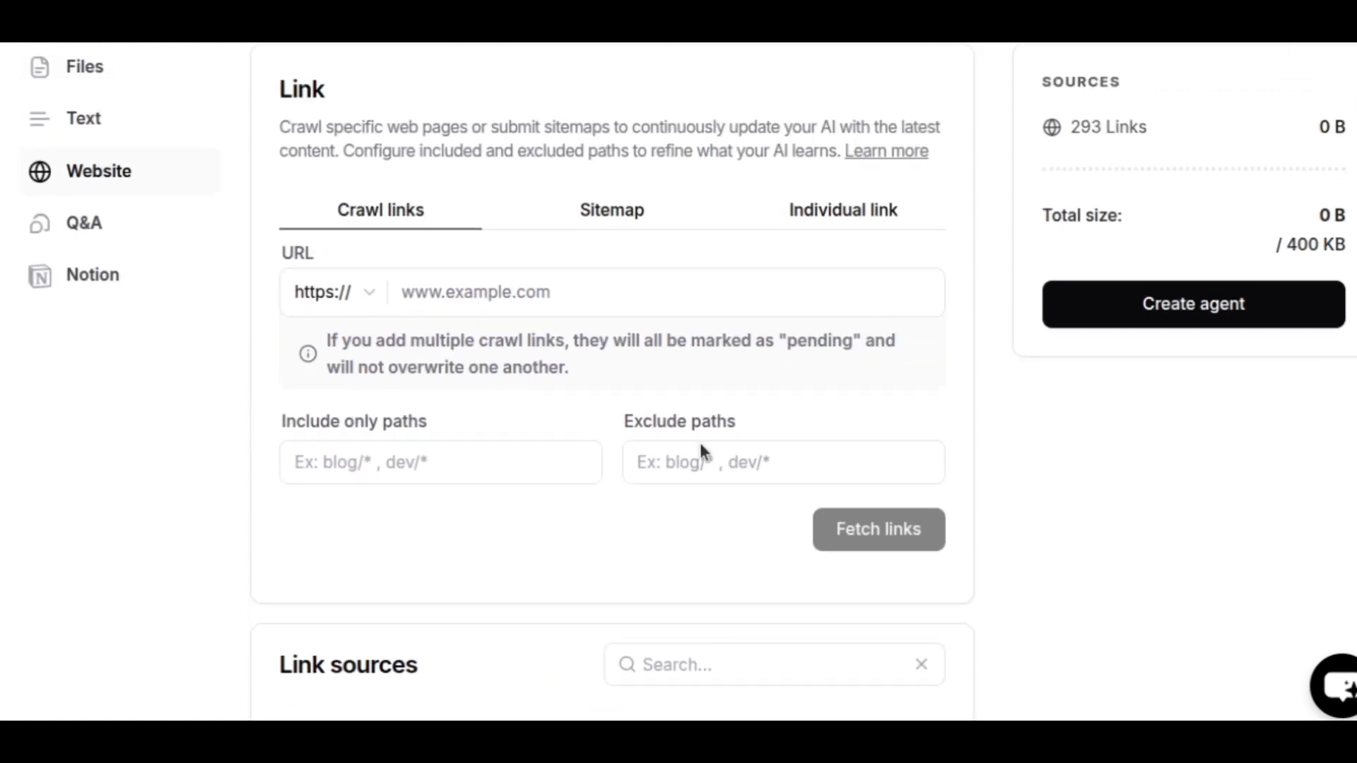
pyautogui.scroll(2, 591, 423)
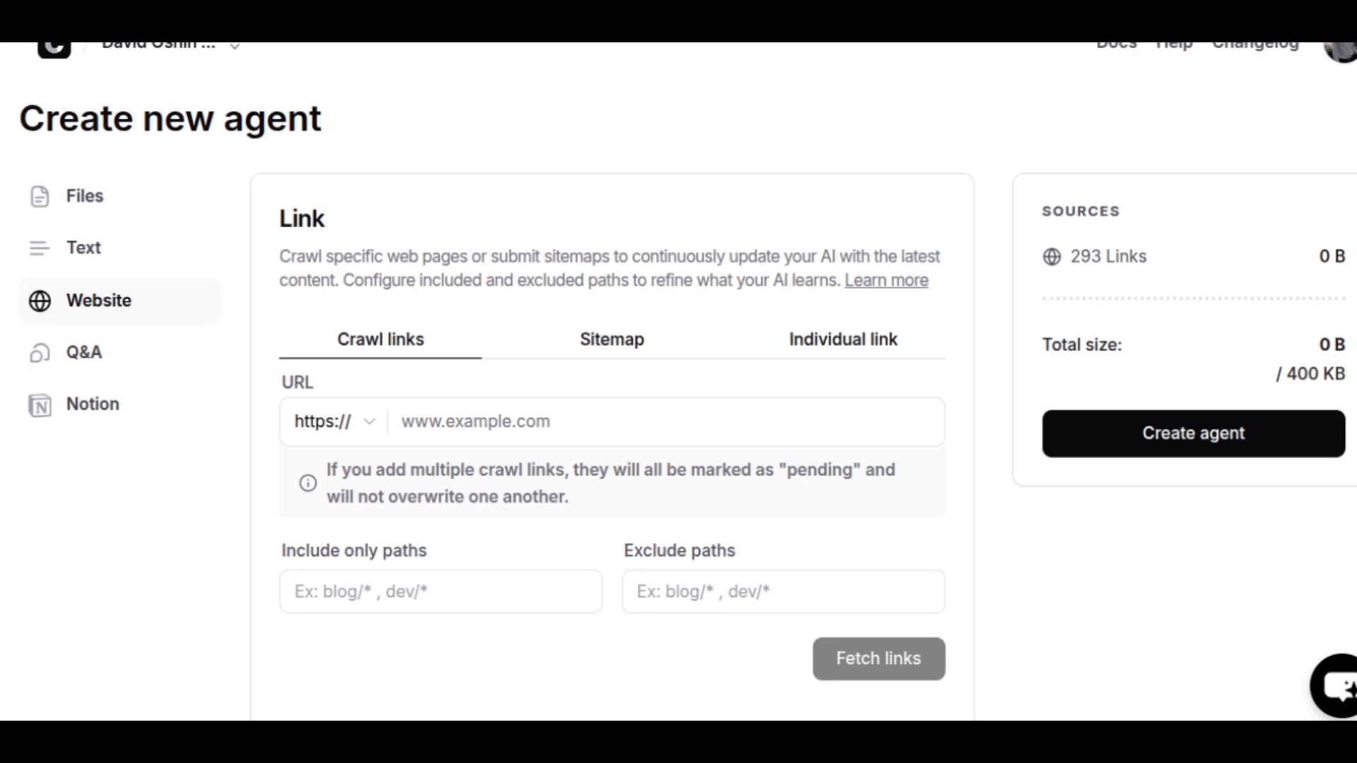
# Start a Q&A source for the agent and title it "opening time".
pyautogui.click(106, 354)
pyautogui.scroll(-2, 492, 344)
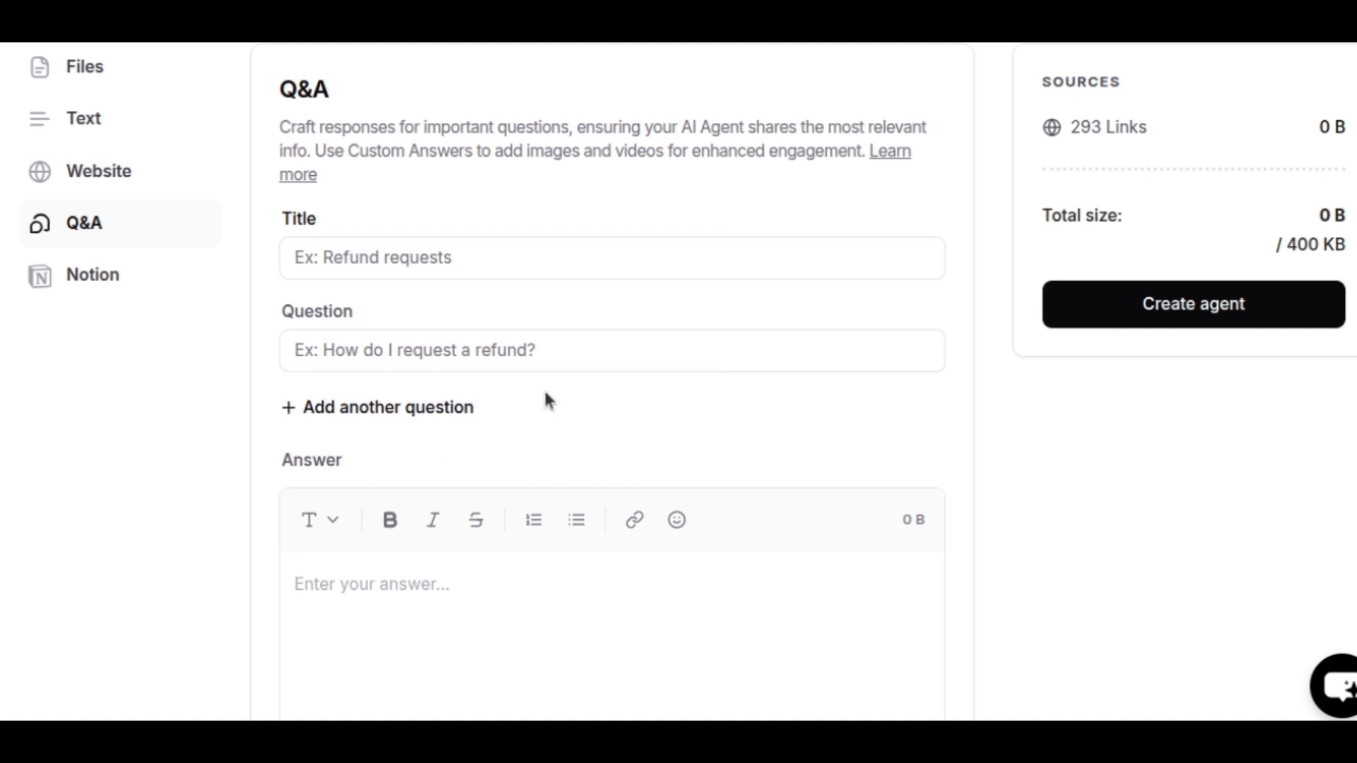
pyautogui.scroll(2, 413, 241)
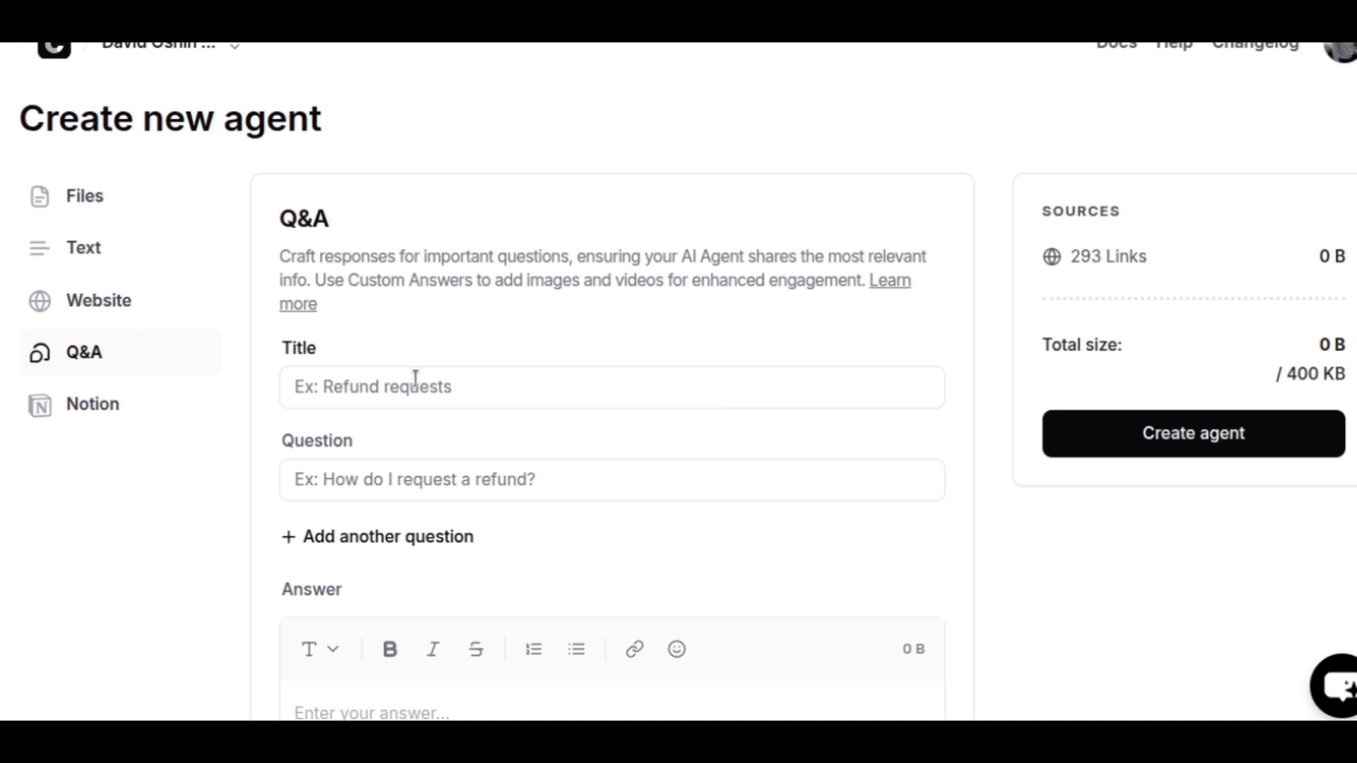
pyautogui.click(415, 378)
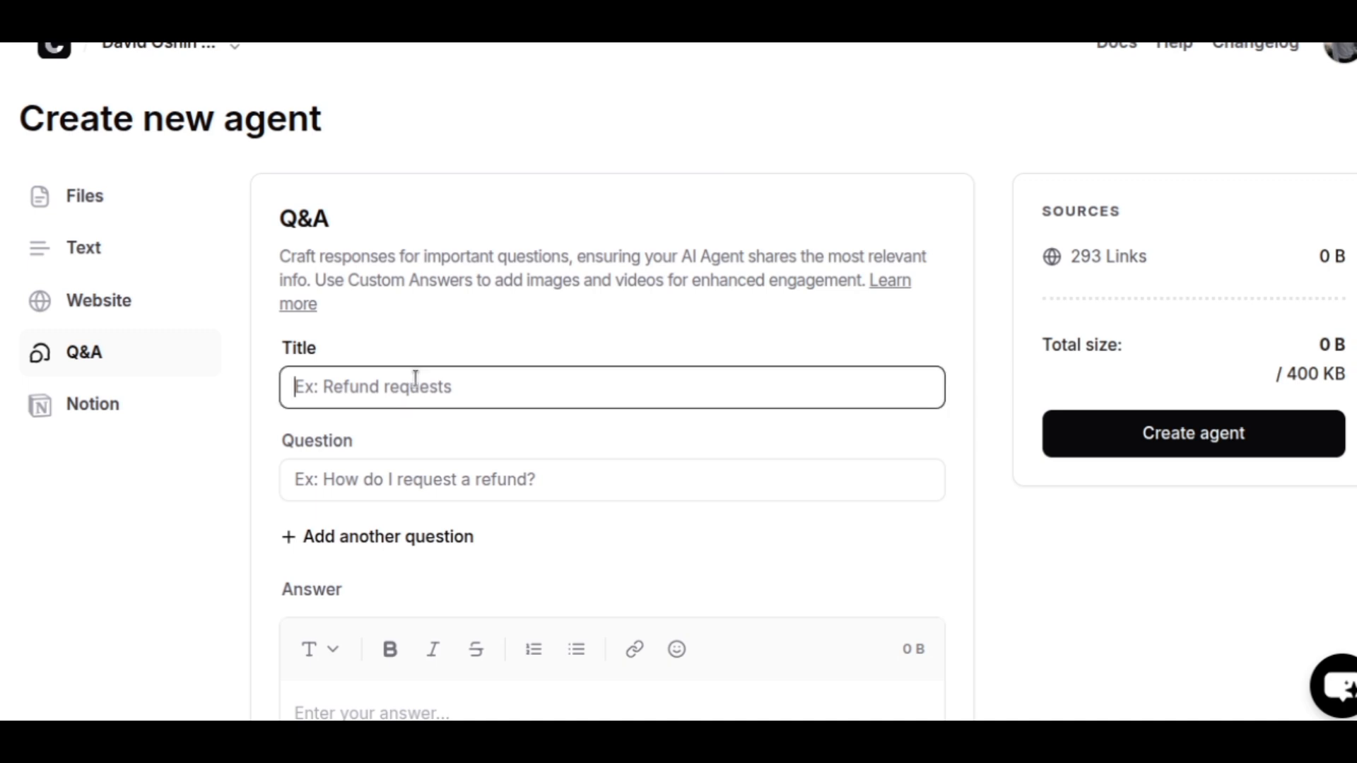
pyautogui.write('openi')
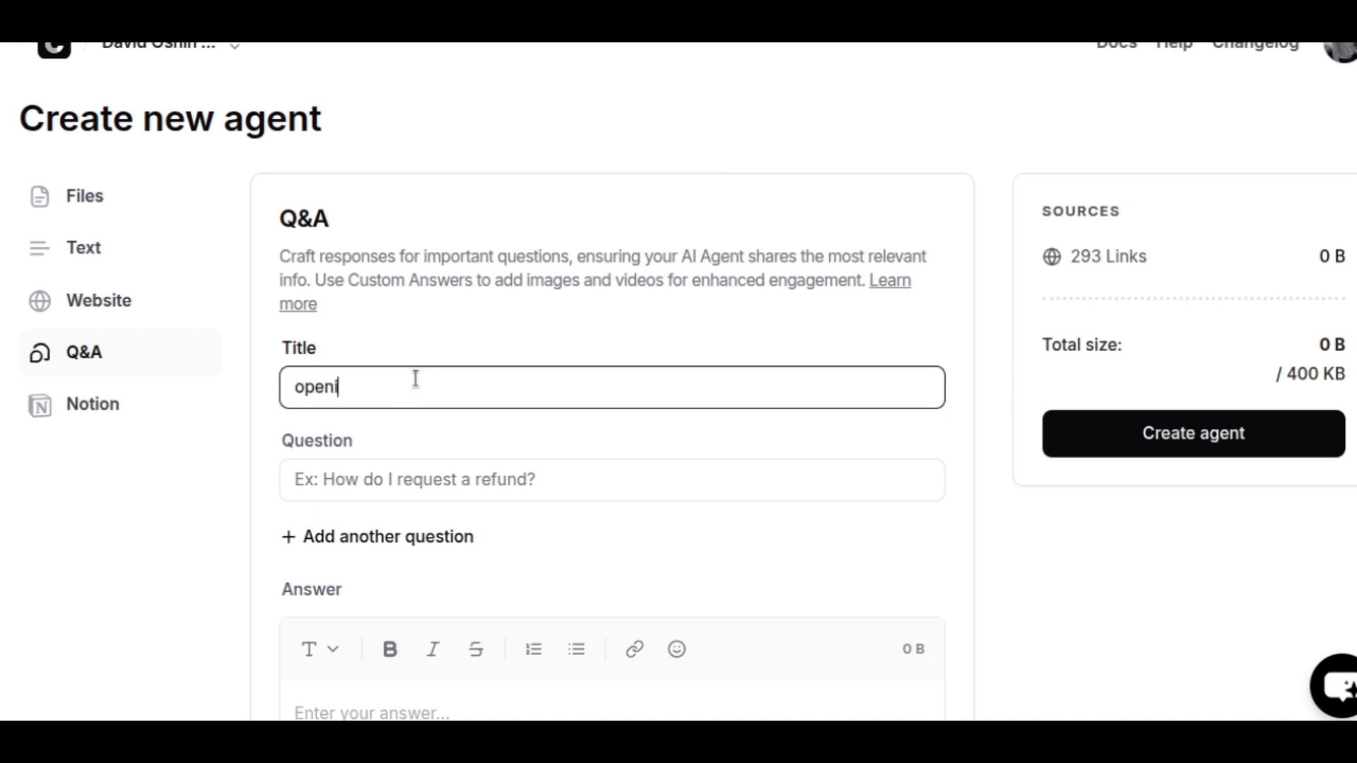
pyautogui.write('ng time')
# Enter "what time do you open ?" as the question of the opening time Q&A.
pyautogui.click(468, 484)
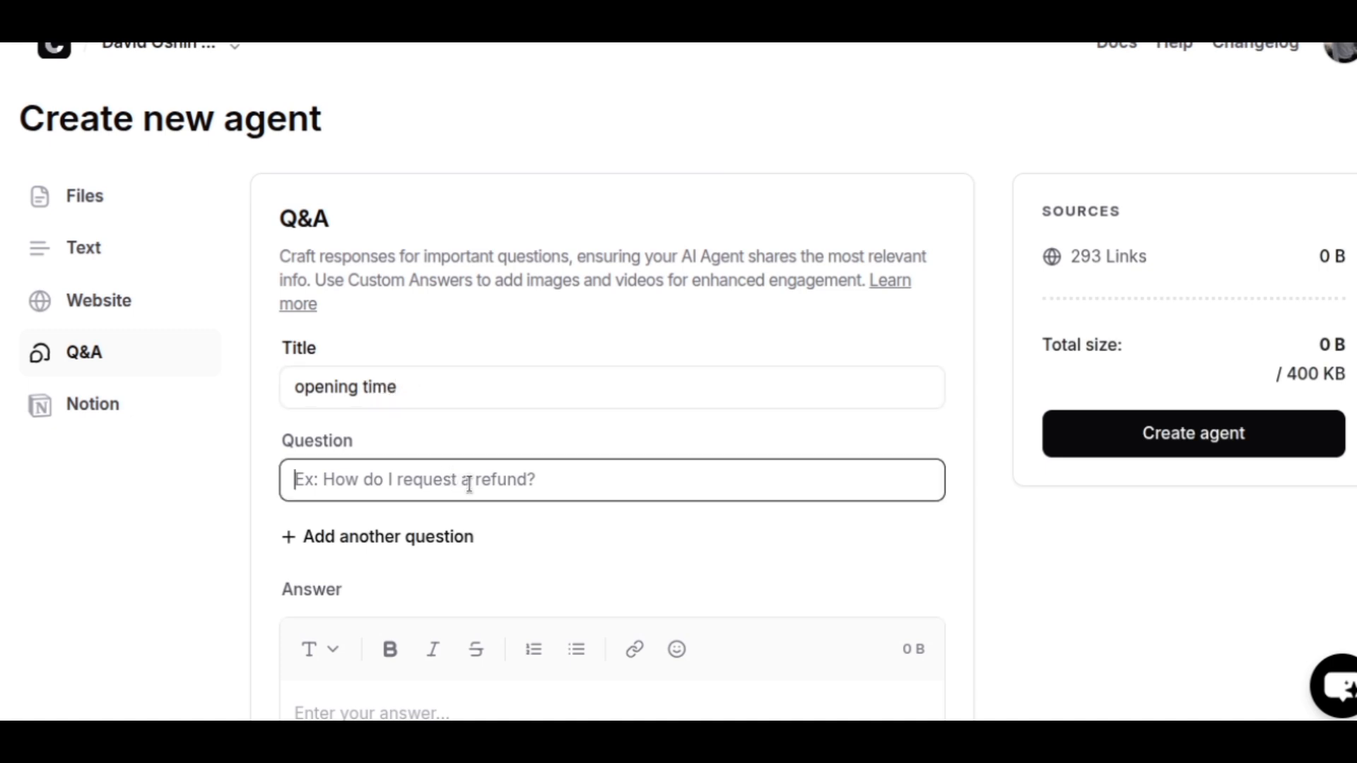
pyautogui.write('whhat')
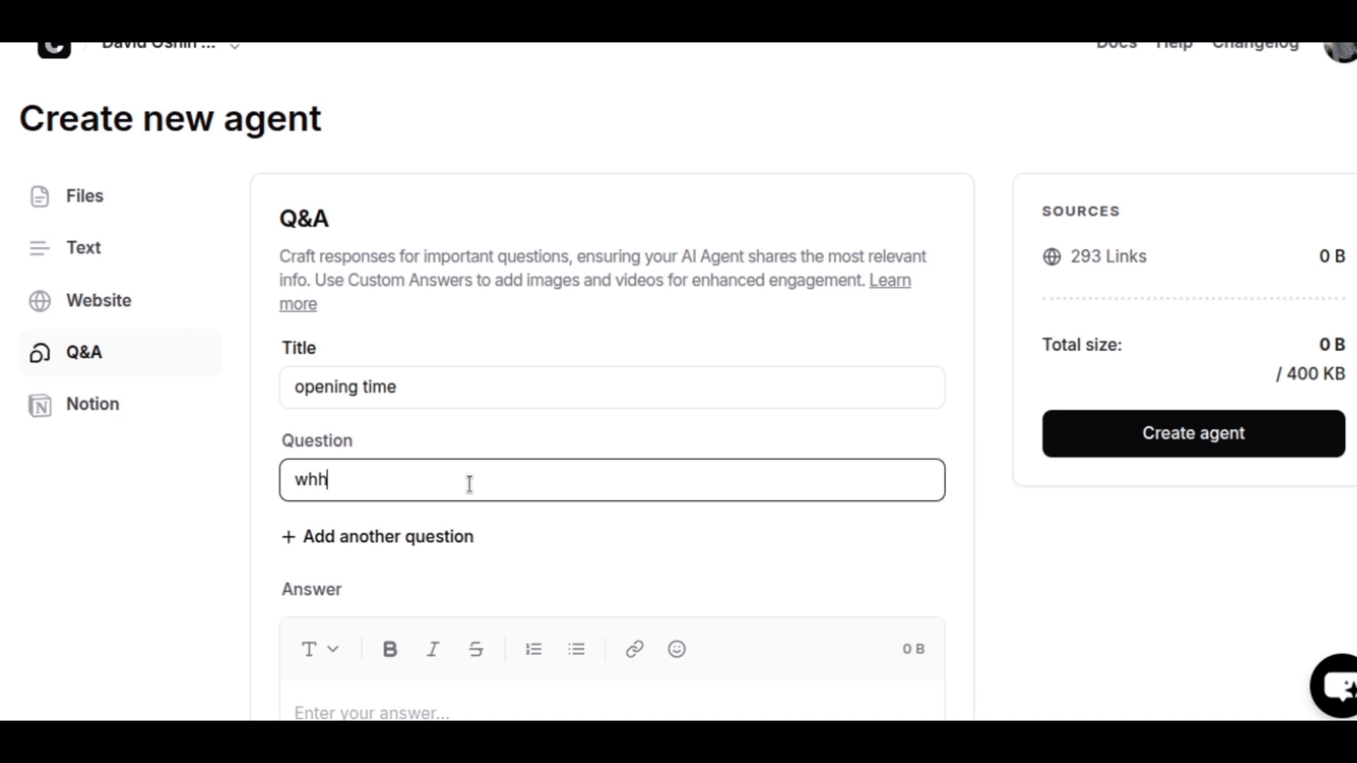
pyautogui.press('BackSpace')
pyautogui.press('BackSpace')
pyautogui.press('BackSpace')
pyautogui.write('at time do you ')
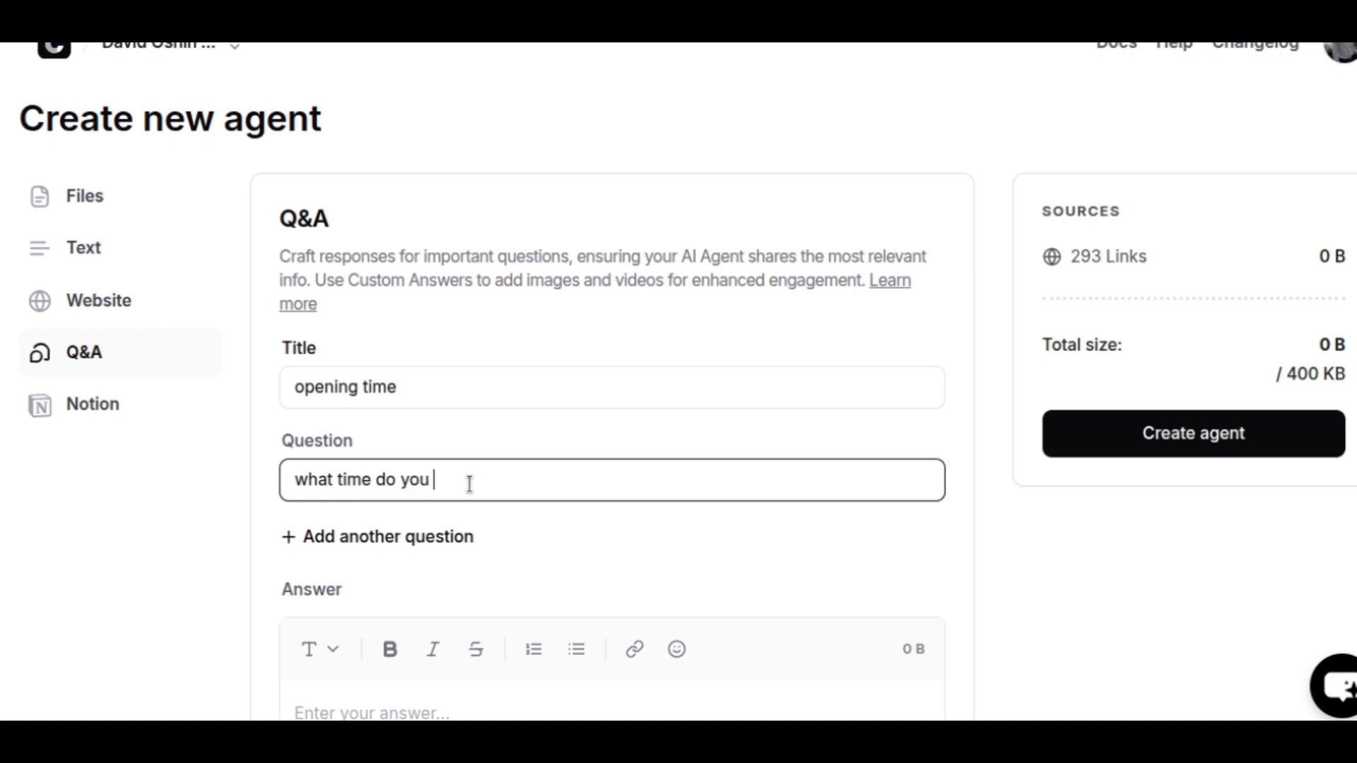
pyautogui.write('open ?')
# Enter "we open by 7am and close by 7pm" as the answer of the opening time Q&A and add it to the sources.
pyautogui.scroll(-3, 755, 361)
pyautogui.click(501, 342)
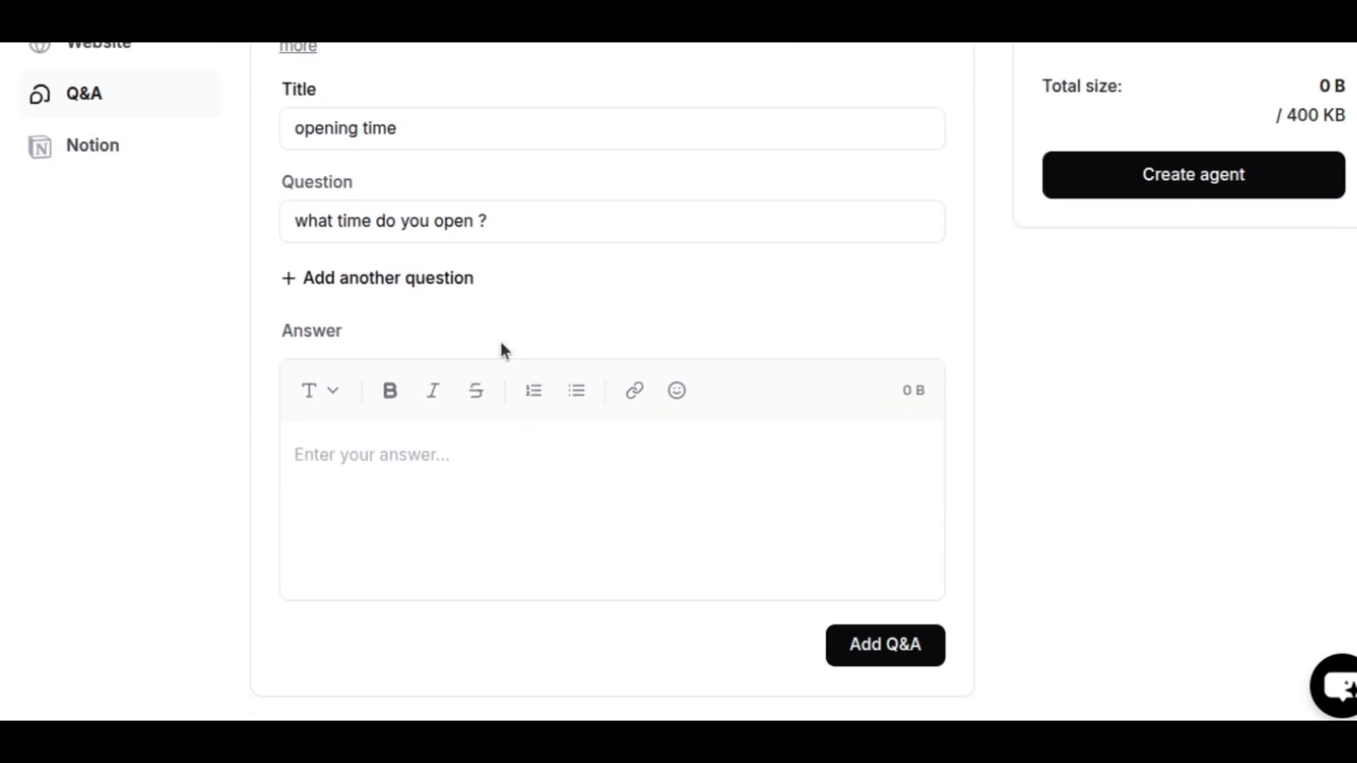
pyautogui.click(393, 463)
pyautogui.write('we')
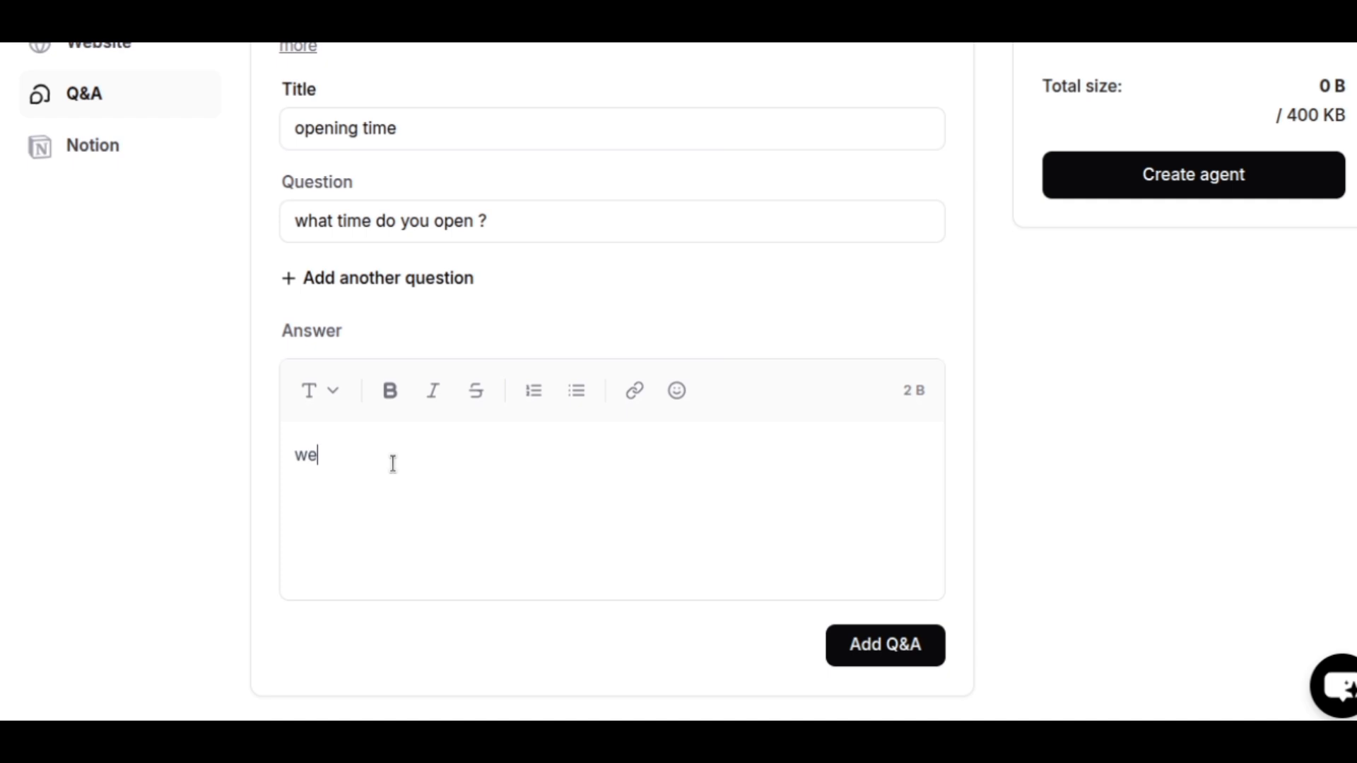
pyautogui.write(' open')
pyautogui.write('by 7am')
pyautogui.press('BackSpace')
pyautogui.write('m an')
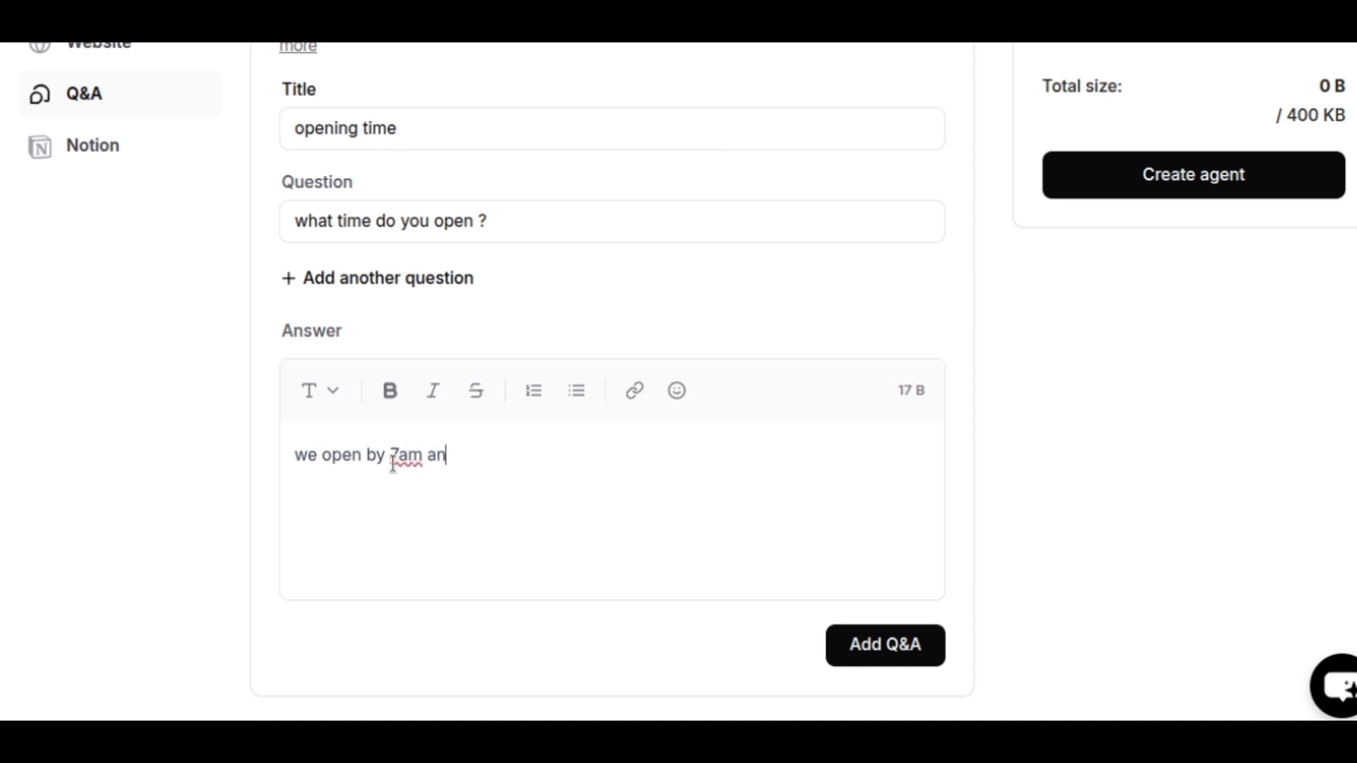
pyautogui.write('a')
pyautogui.press('BackSpace')
pyautogui.write('d close by ')
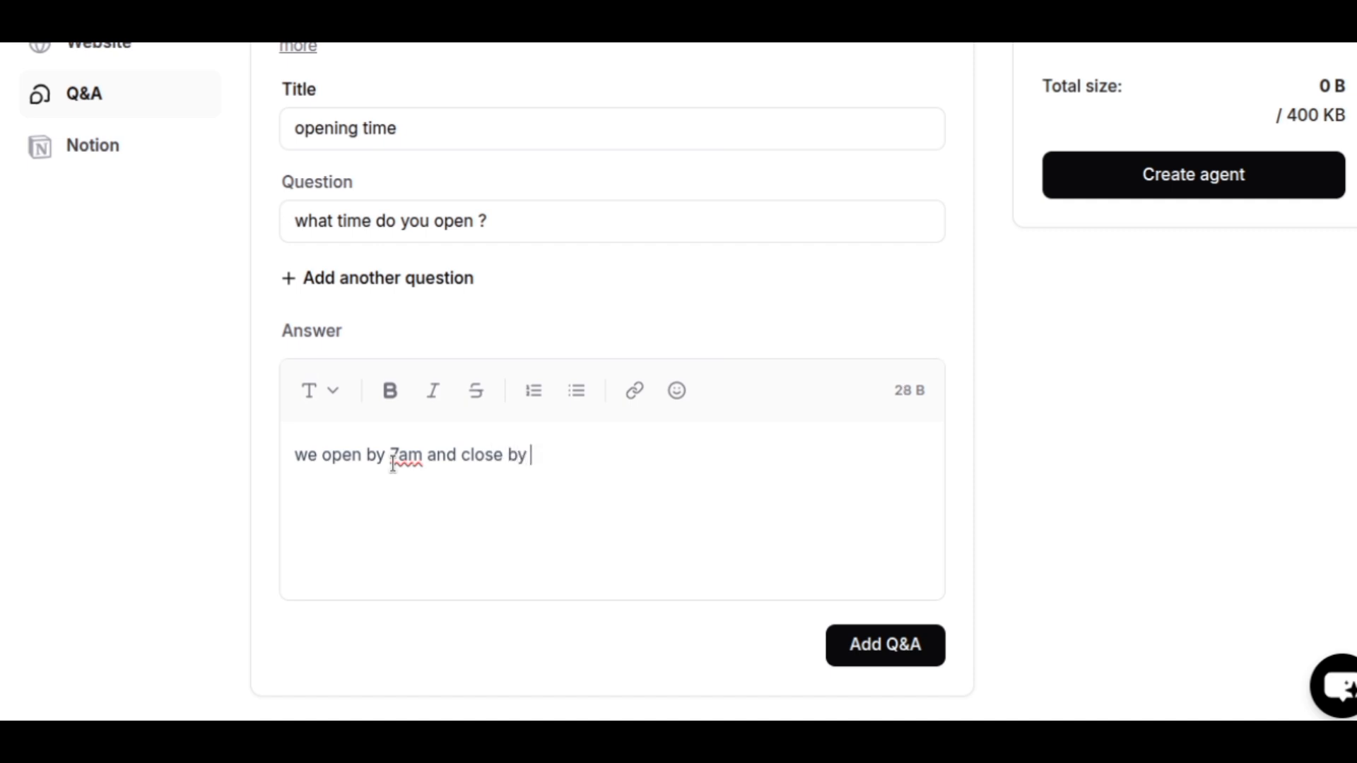
pyautogui.write('7pm')
pyautogui.click(887, 643)
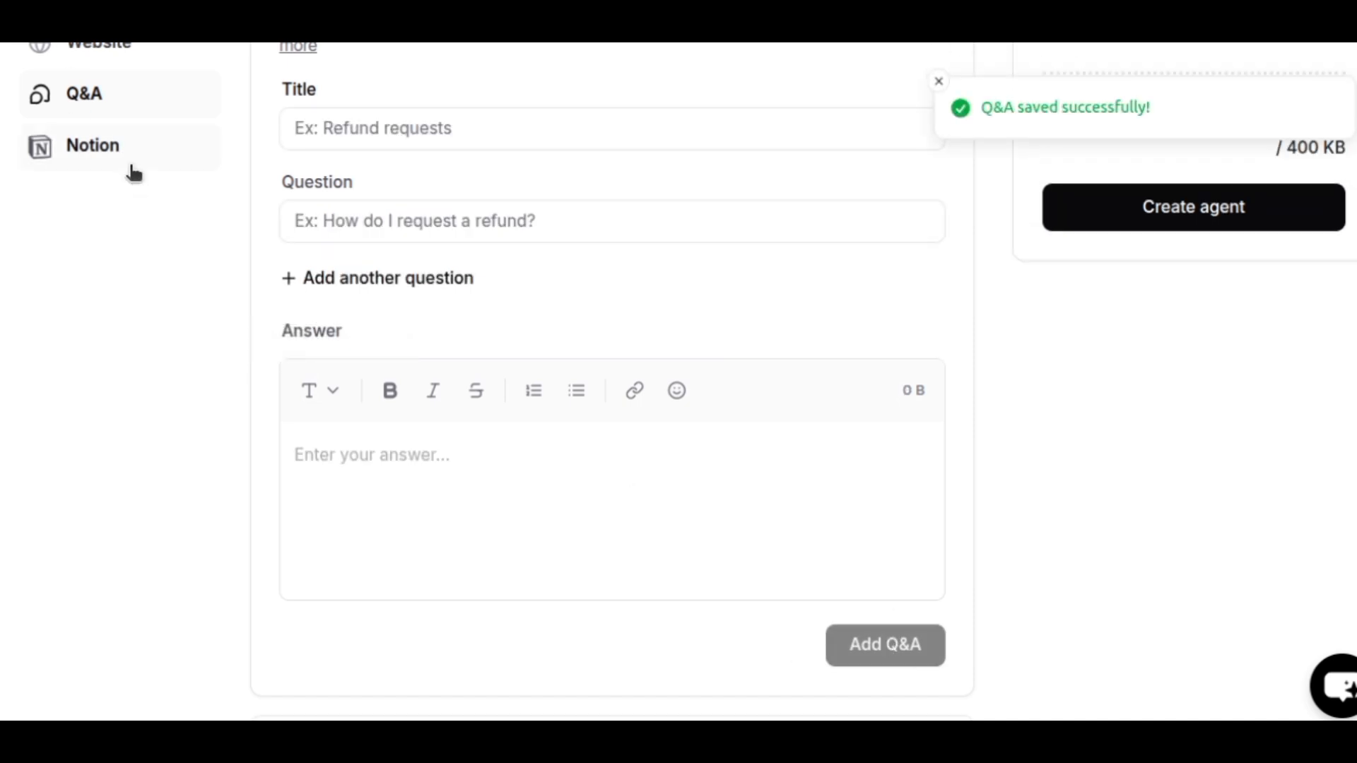
# Create the agent from the added sources, continuing with only the first 10 links on the free plan.
pyautogui.scroll(2, 112, 150)
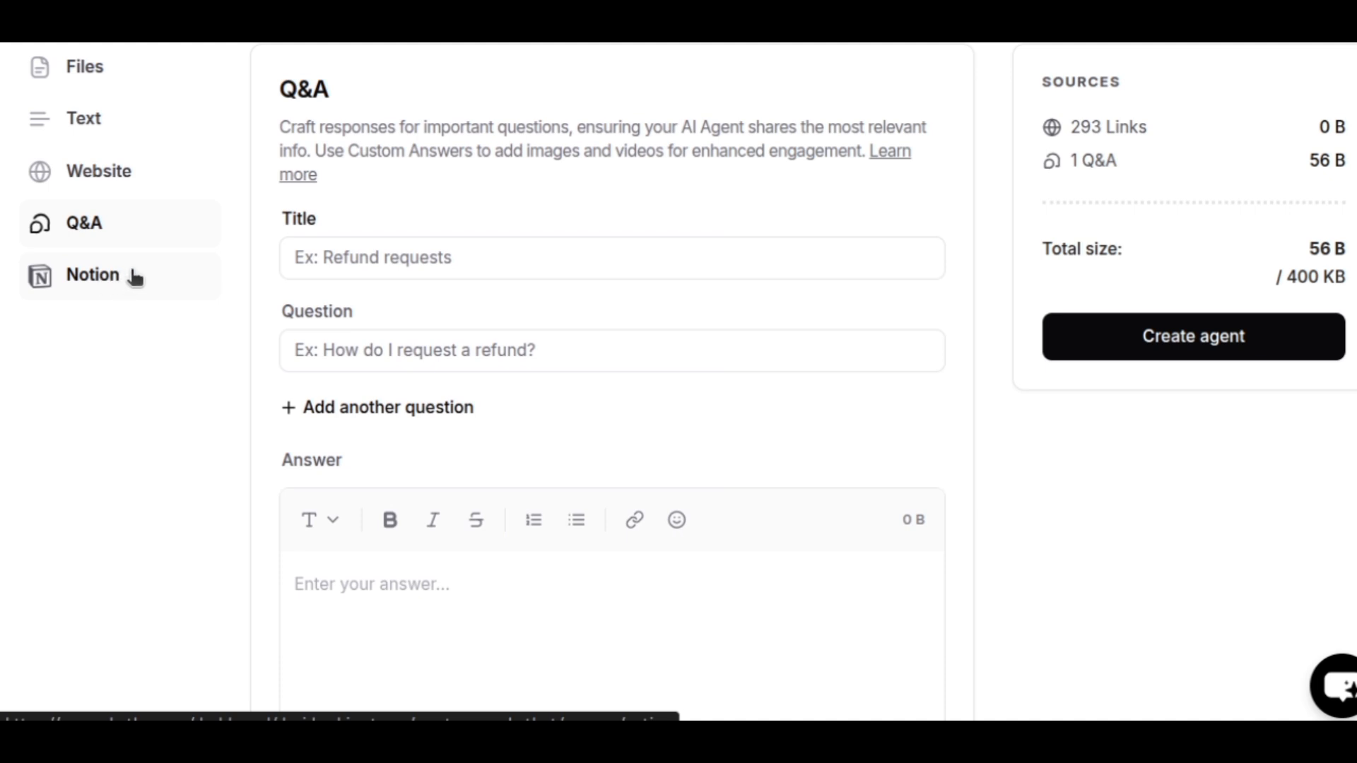
pyautogui.scroll(2, 134, 275)
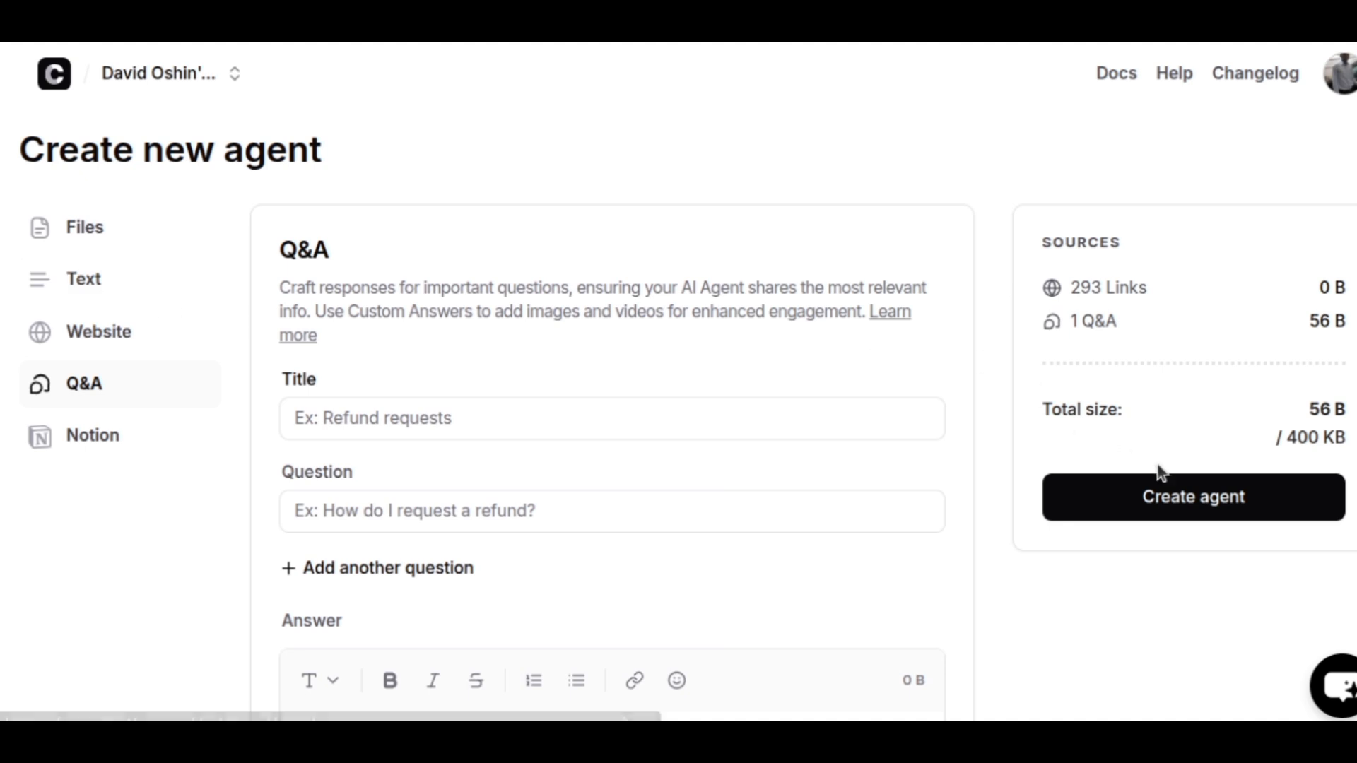
pyautogui.click(1192, 498)
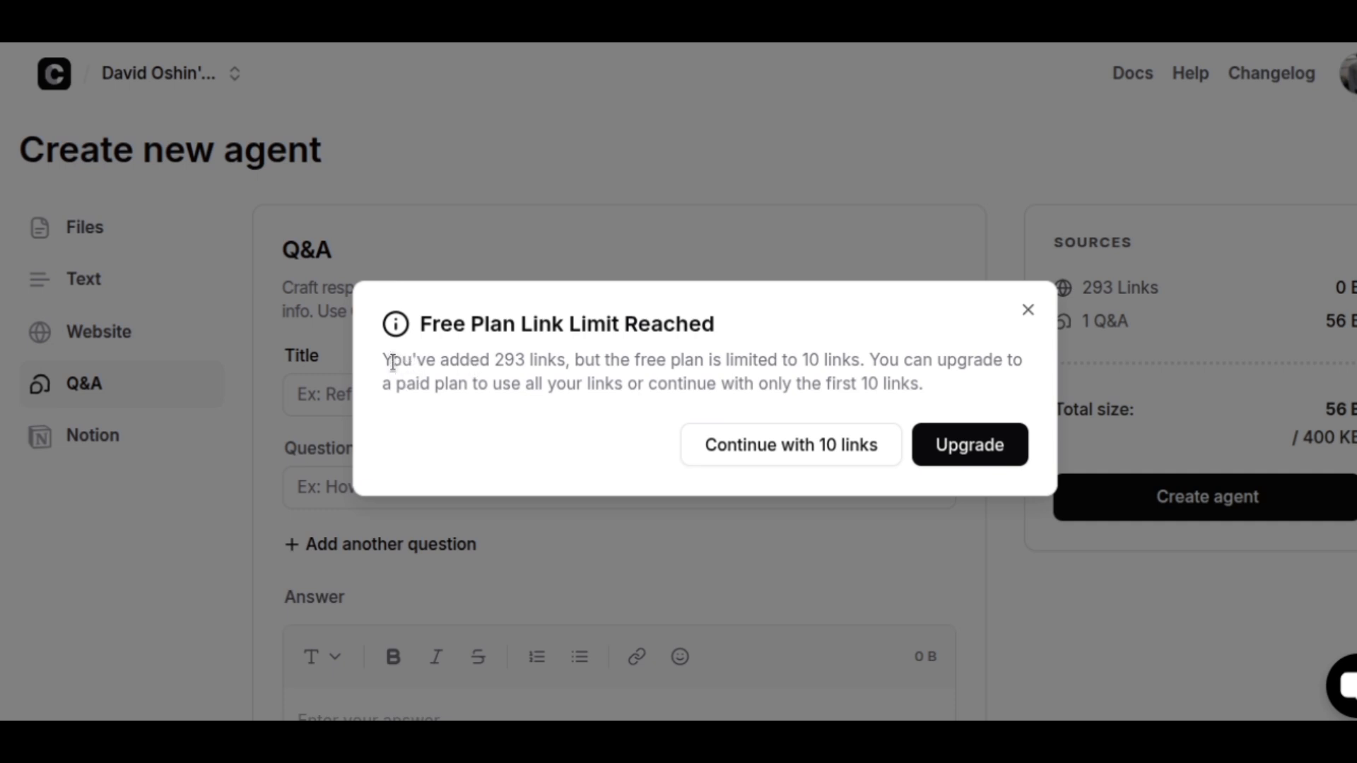
pyautogui.moveTo(389, 361); pyautogui.dragTo(568, 364)
pyautogui.click(632, 367)
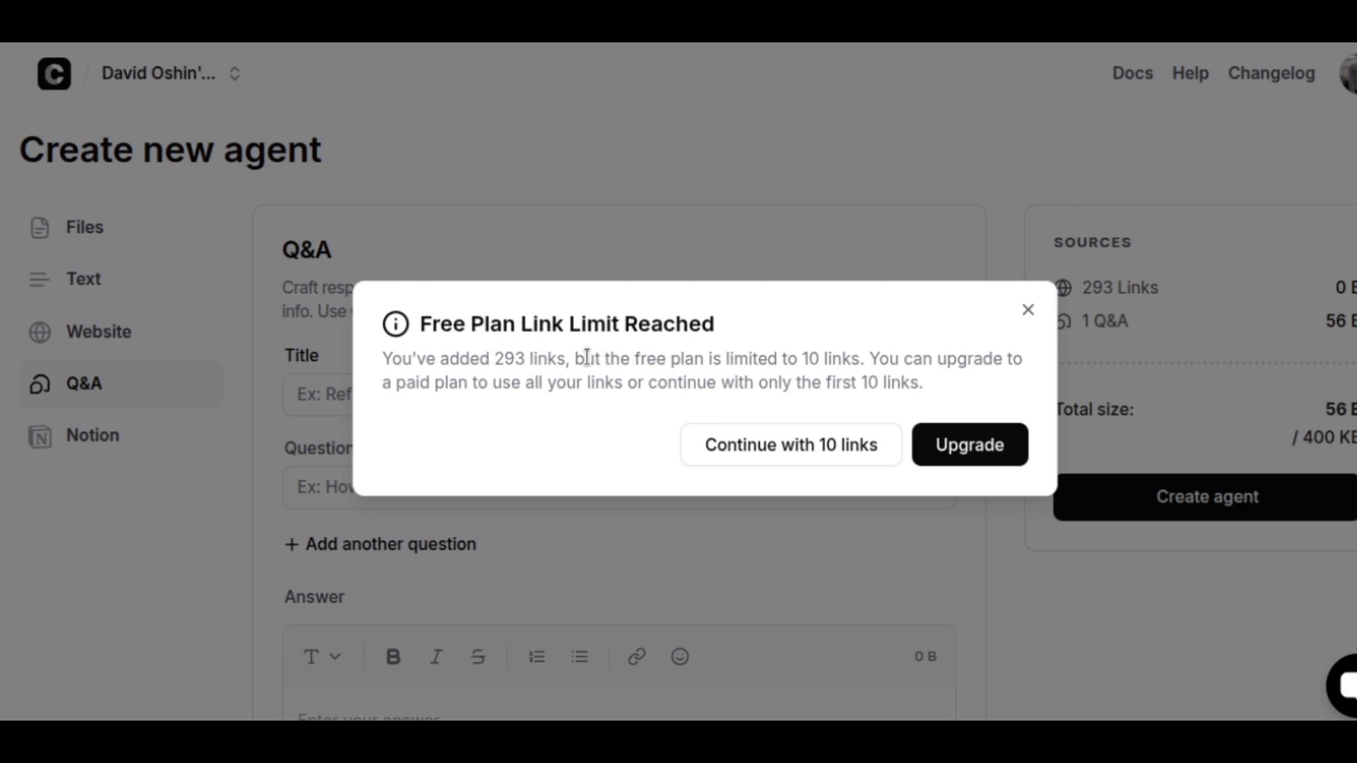
pyautogui.moveTo(722, 360); pyautogui.dragTo(865, 358)
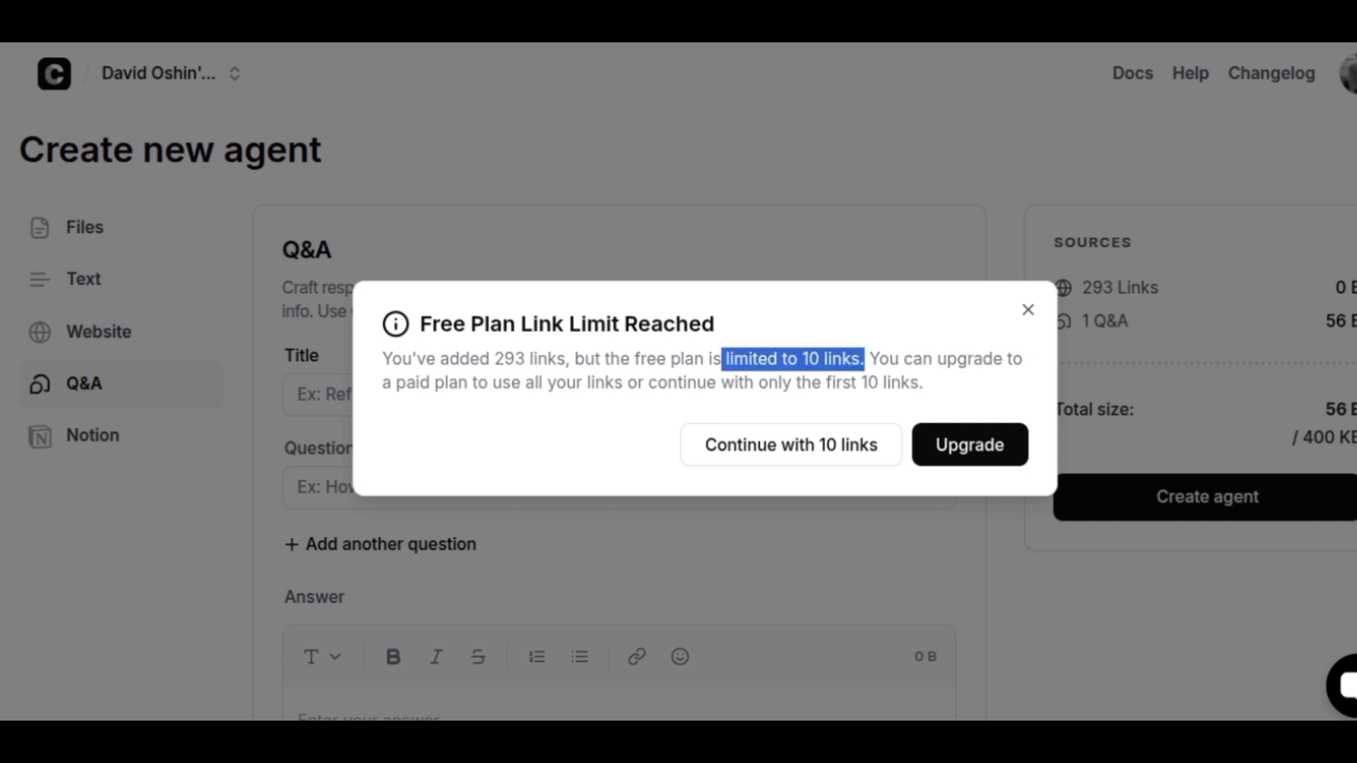
pyautogui.click(828, 441)
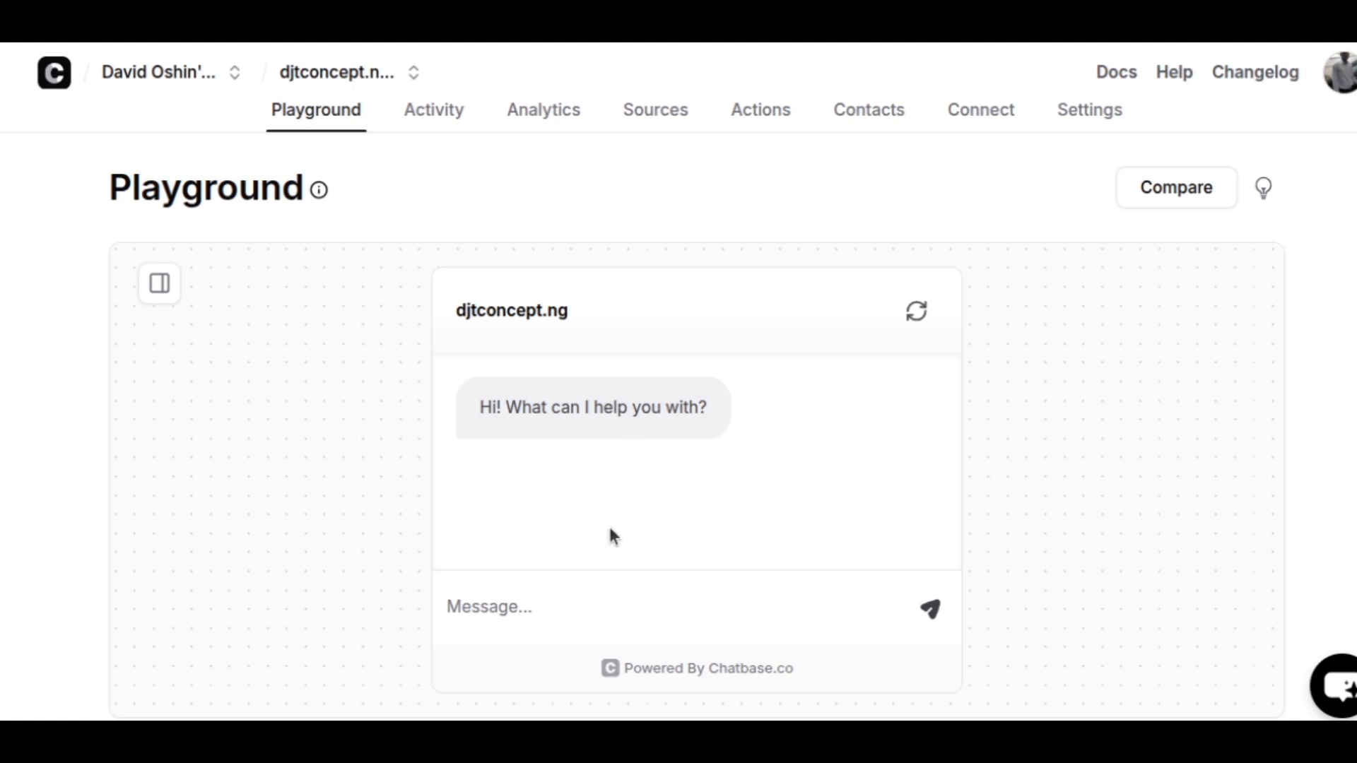
# Send the greeting "good morning" to the new agent in the playground chat.
pyautogui.click(537, 606)
pyautogui.write('good morn')
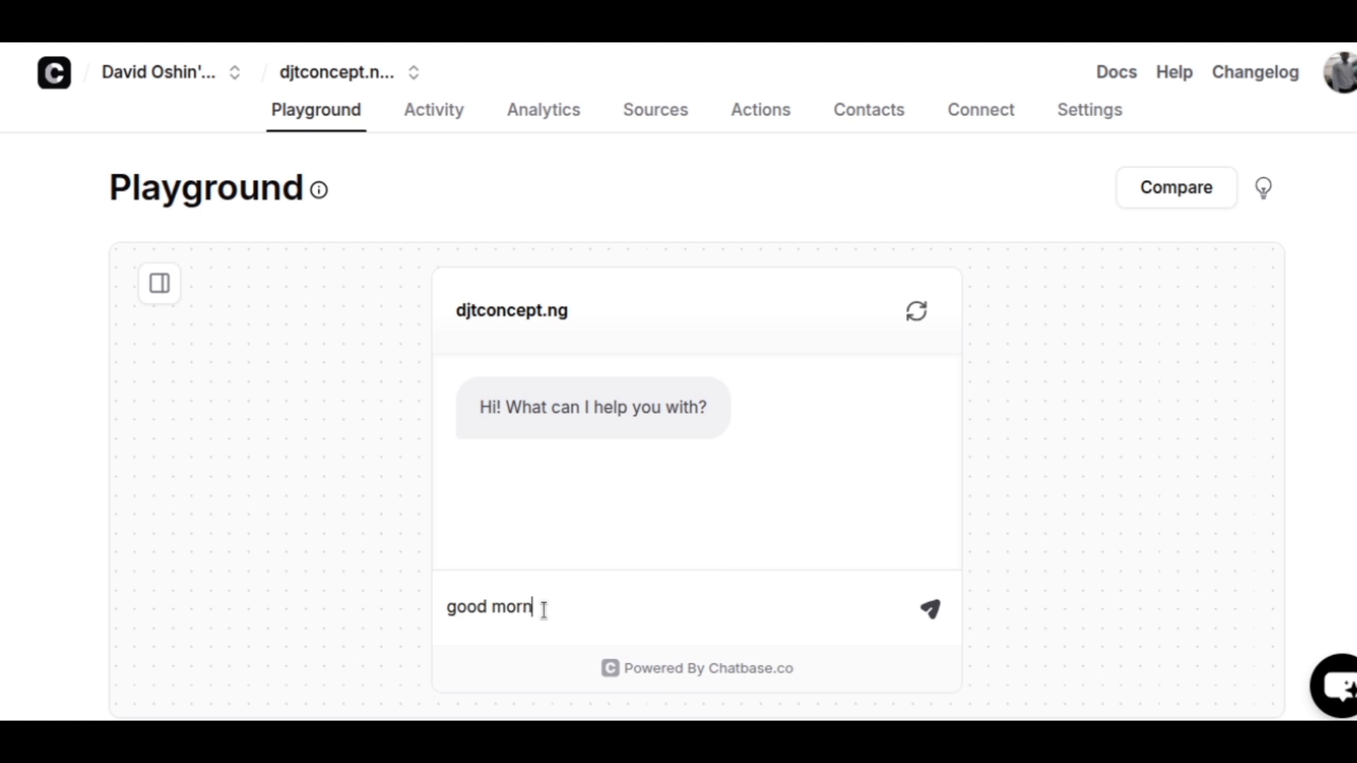
pyautogui.write('ing')
pyautogui.press('Return')
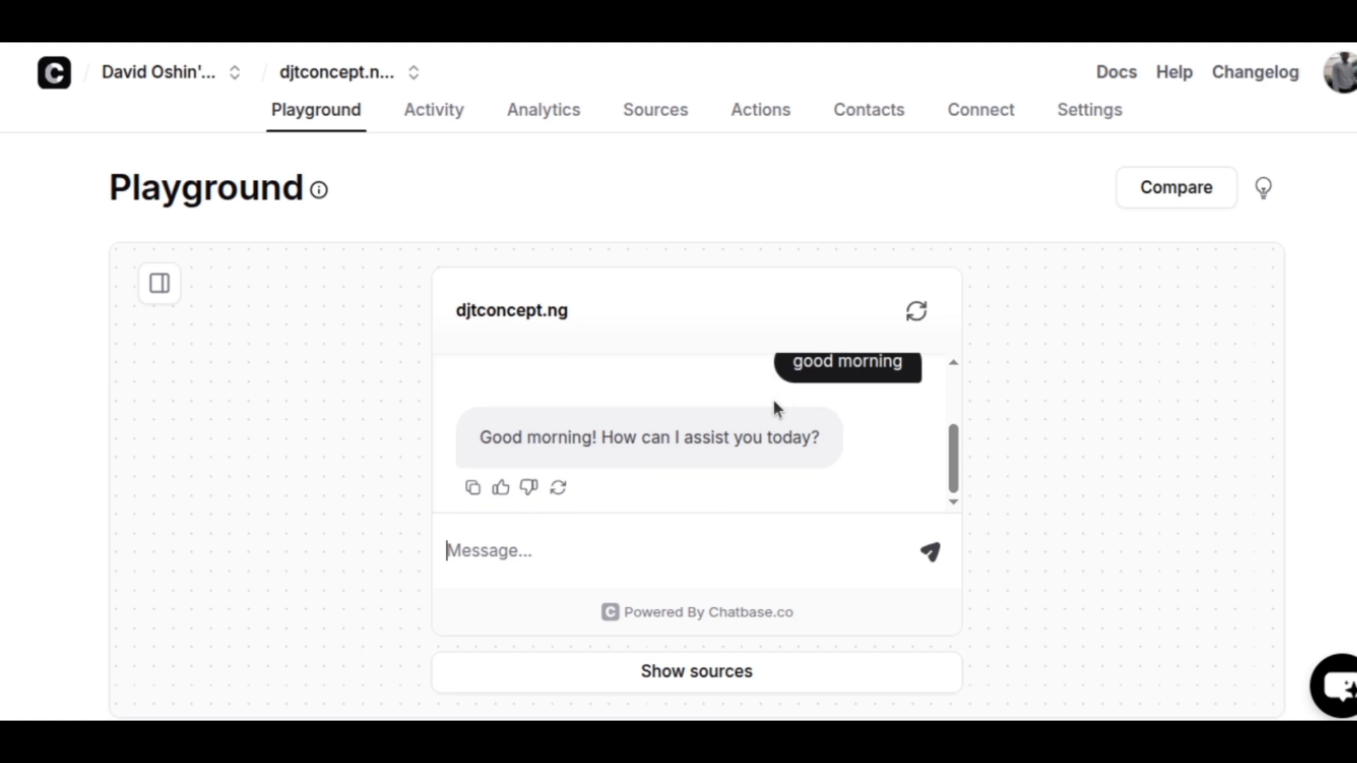
# Ask the agent "what time do you open?" in the playground chat to test the custom Q&A.
pyautogui.write('w')
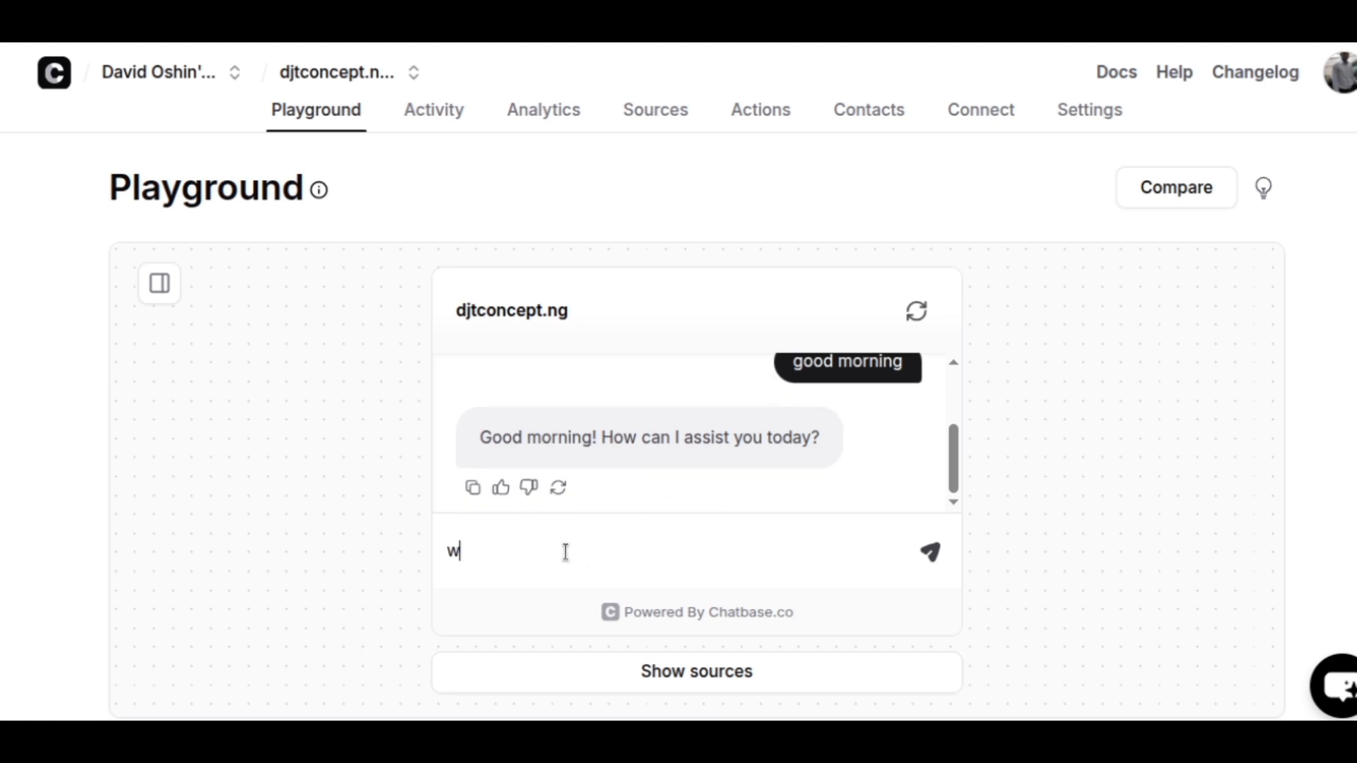
pyautogui.write('hat time do you o')
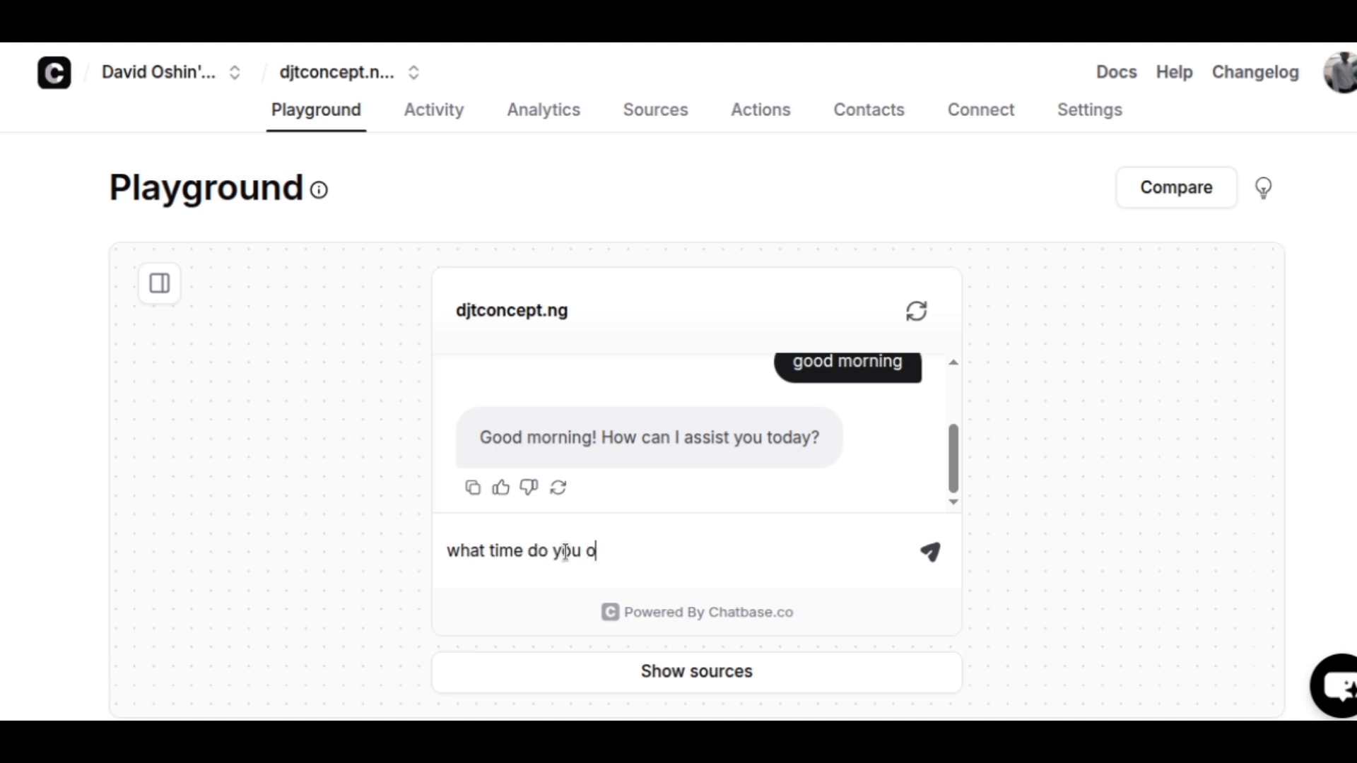
pyautogui.write('pen?')
pyautogui.press('Return')
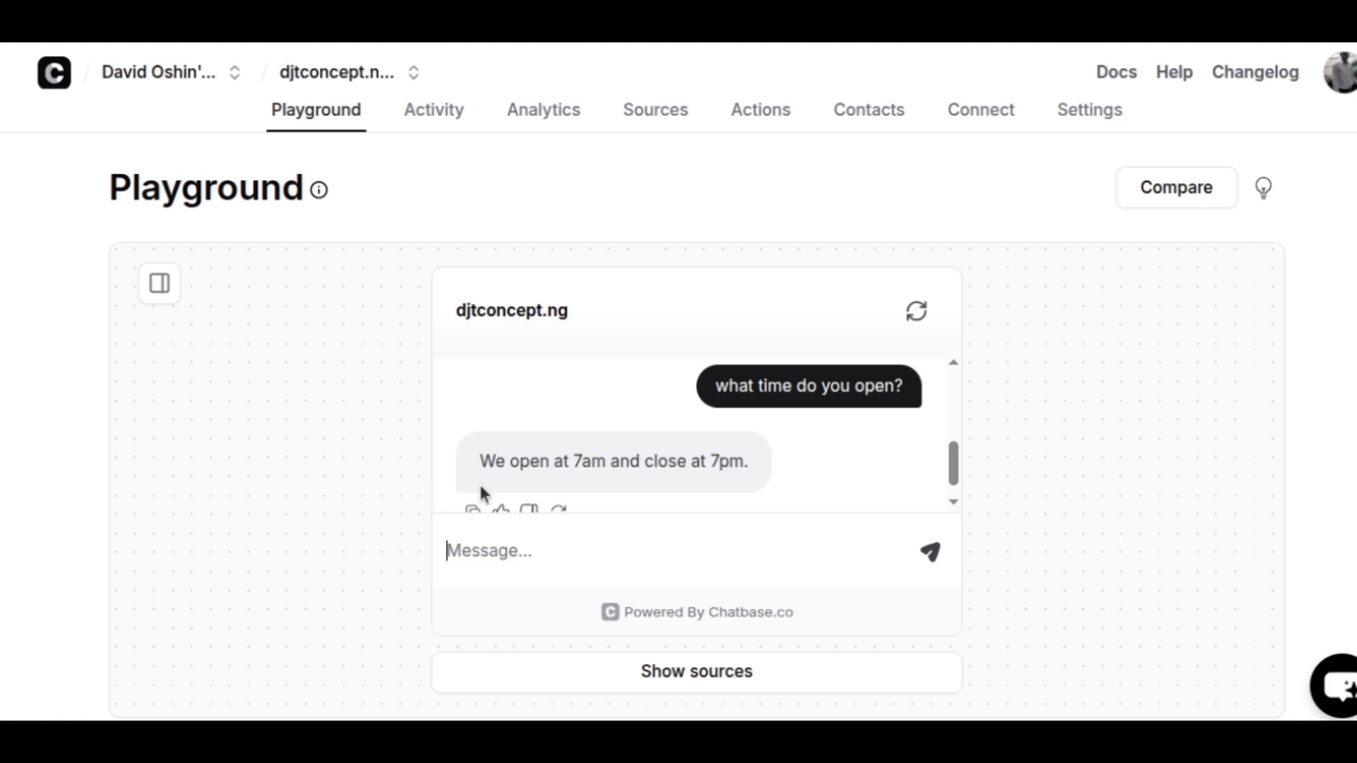
# Enlarge the page and review the playground conversation, checking the agent's reply about opening hours.
pyautogui.hotkey('ctrl', '+')
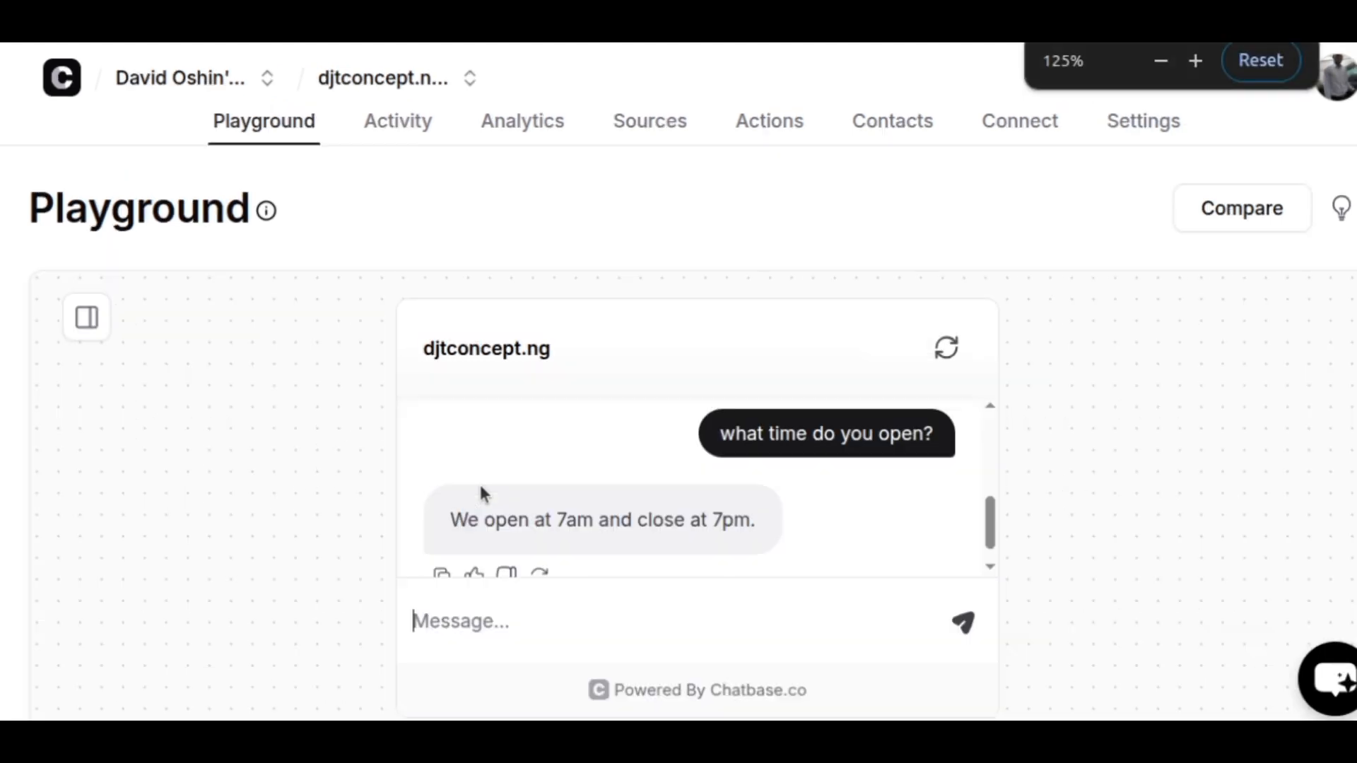
pyautogui.scroll(-2, 767, 351)
pyautogui.scroll(2, 766, 351)
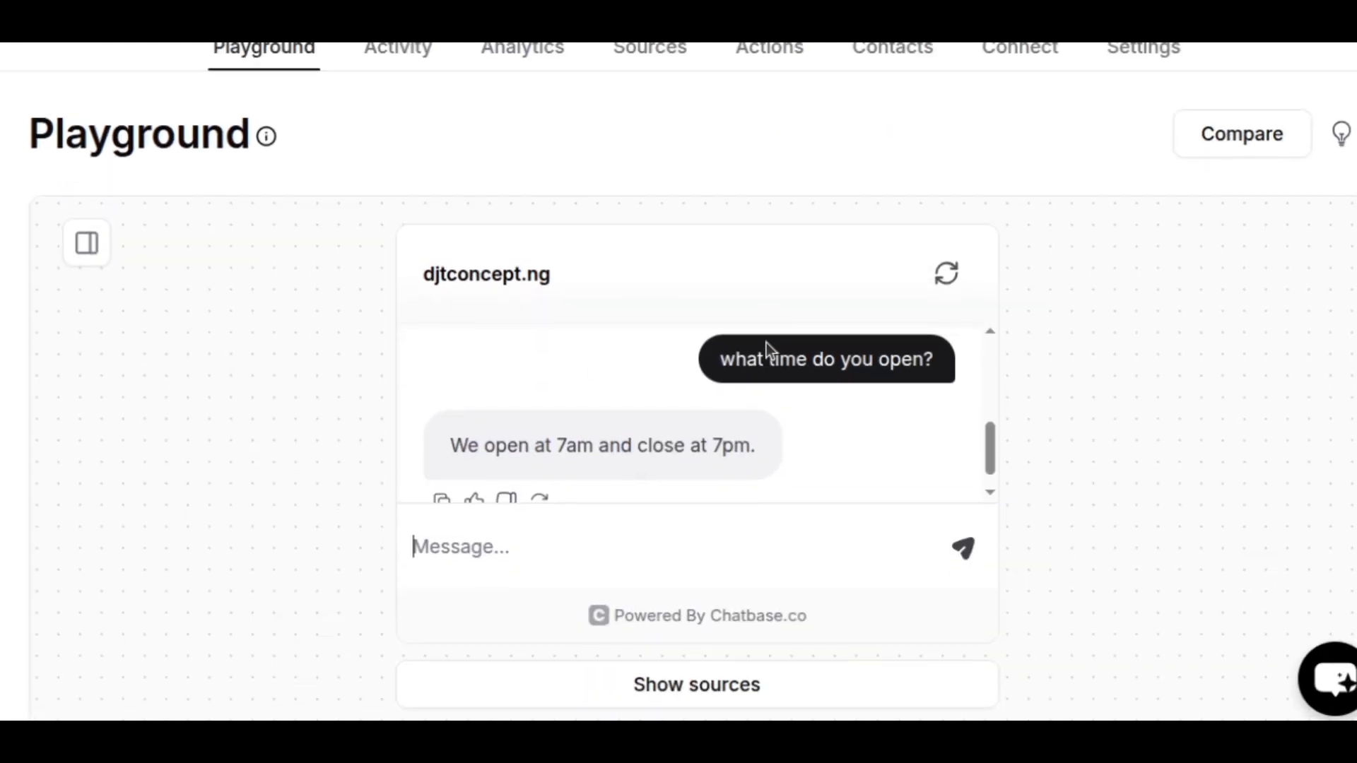
pyautogui.scroll(-2, 766, 349)
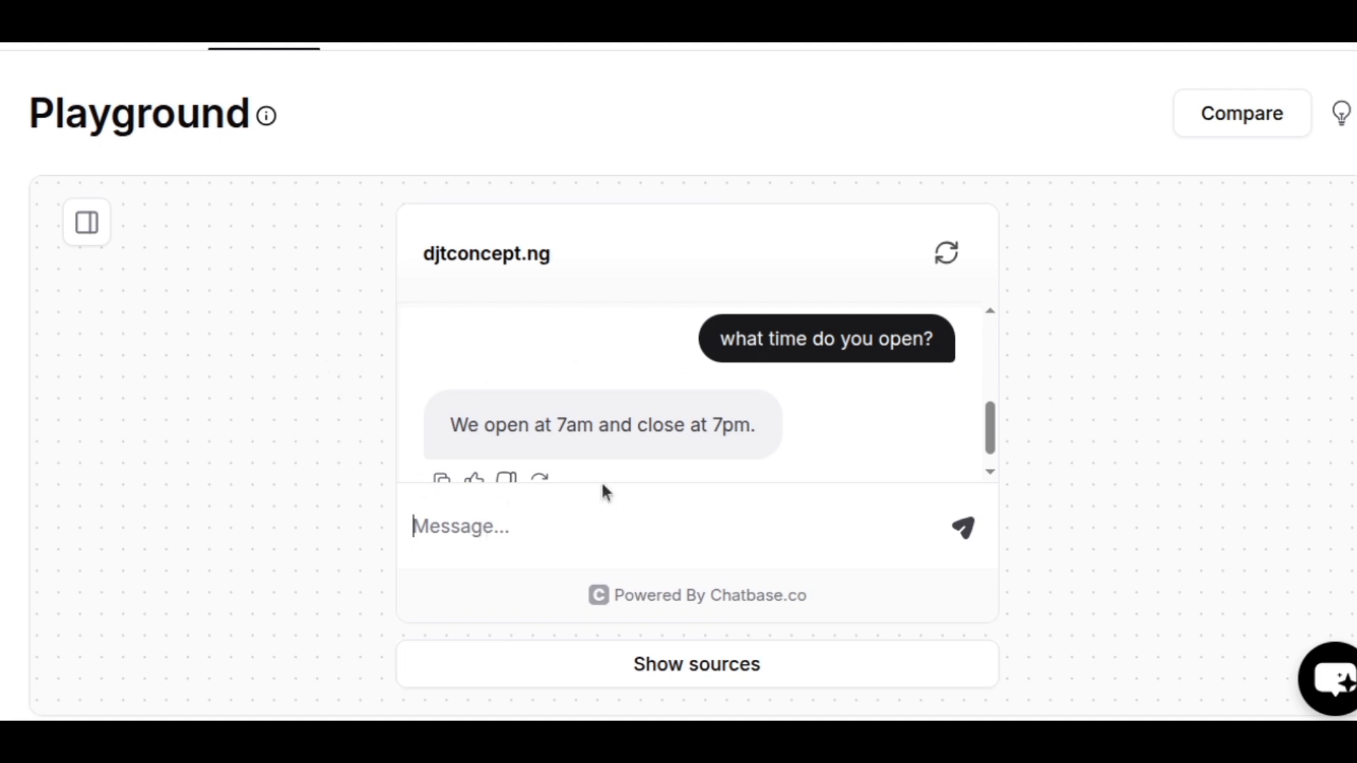
pyautogui.scroll(4, 621, 380)
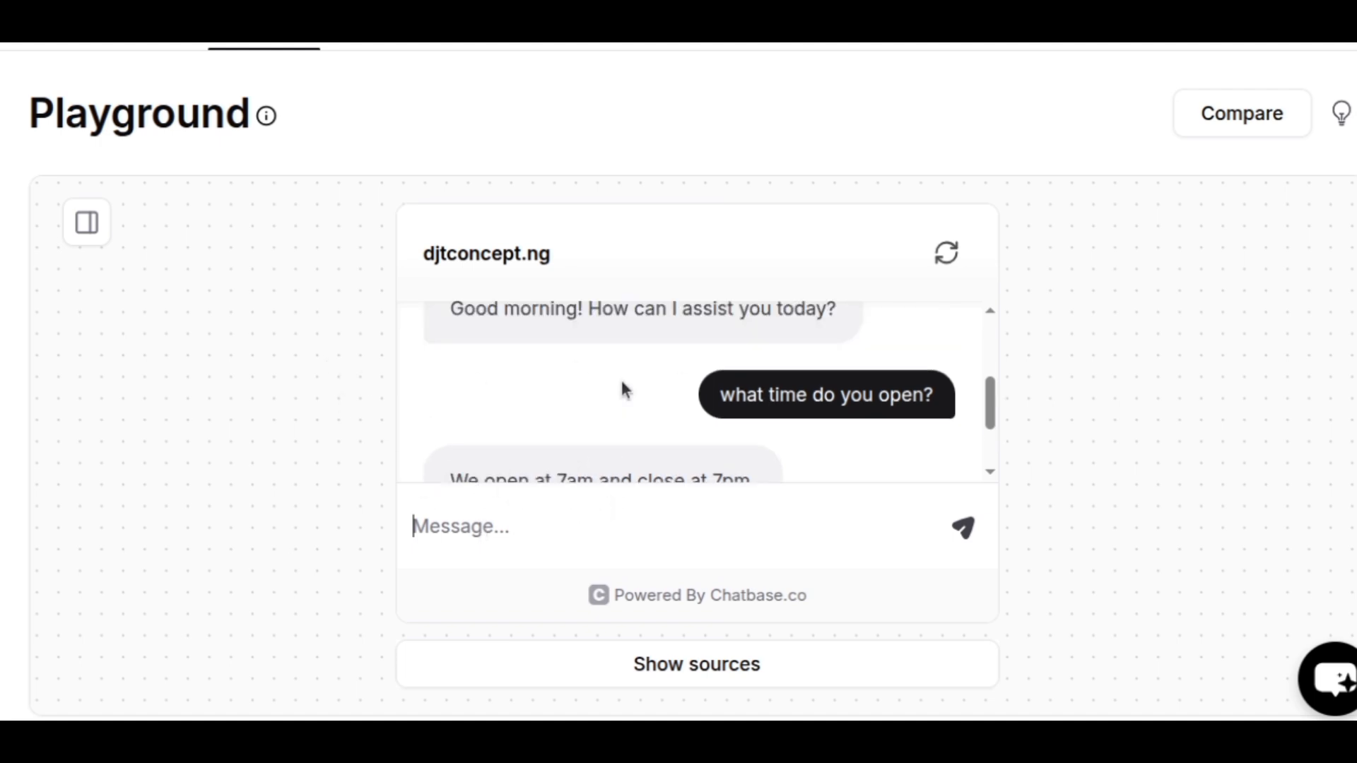
pyautogui.scroll(-4, 622, 380)
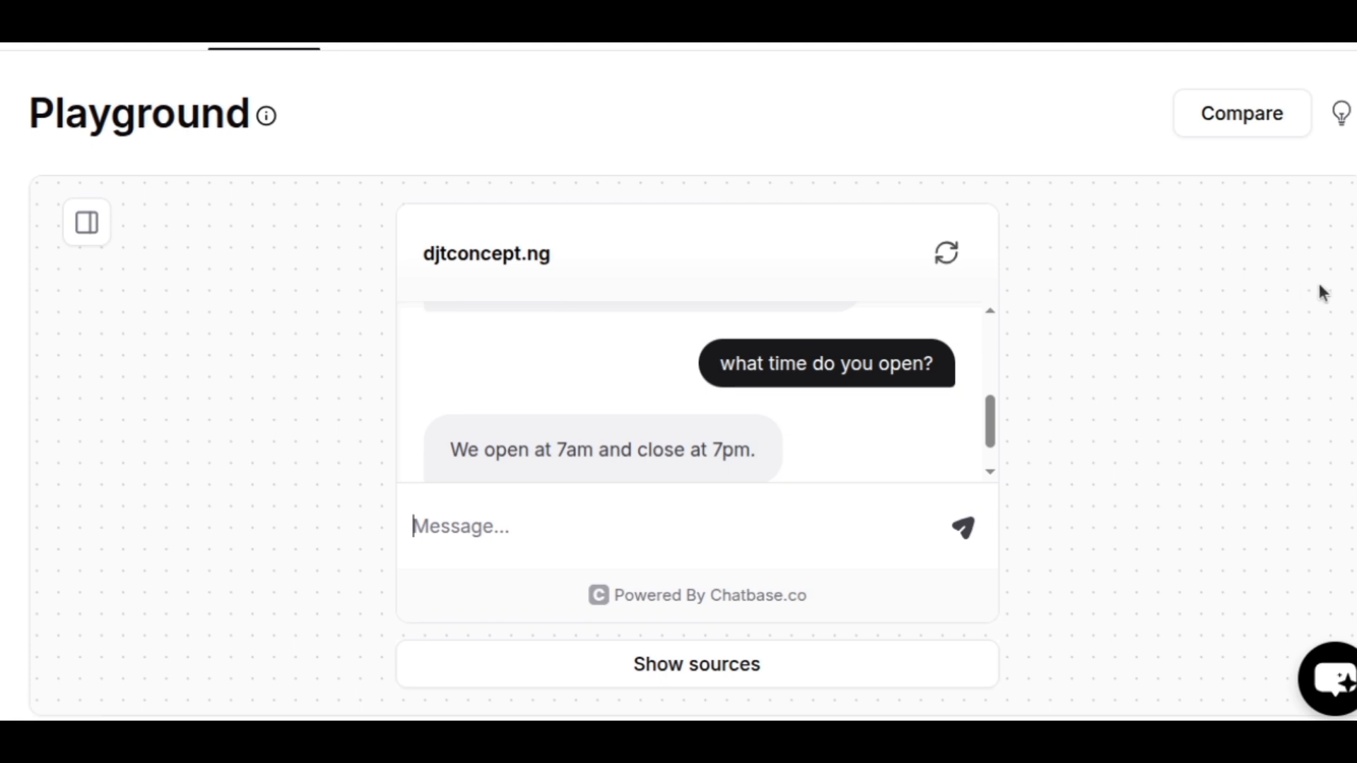
pyautogui.scroll(2, 1317, 290)
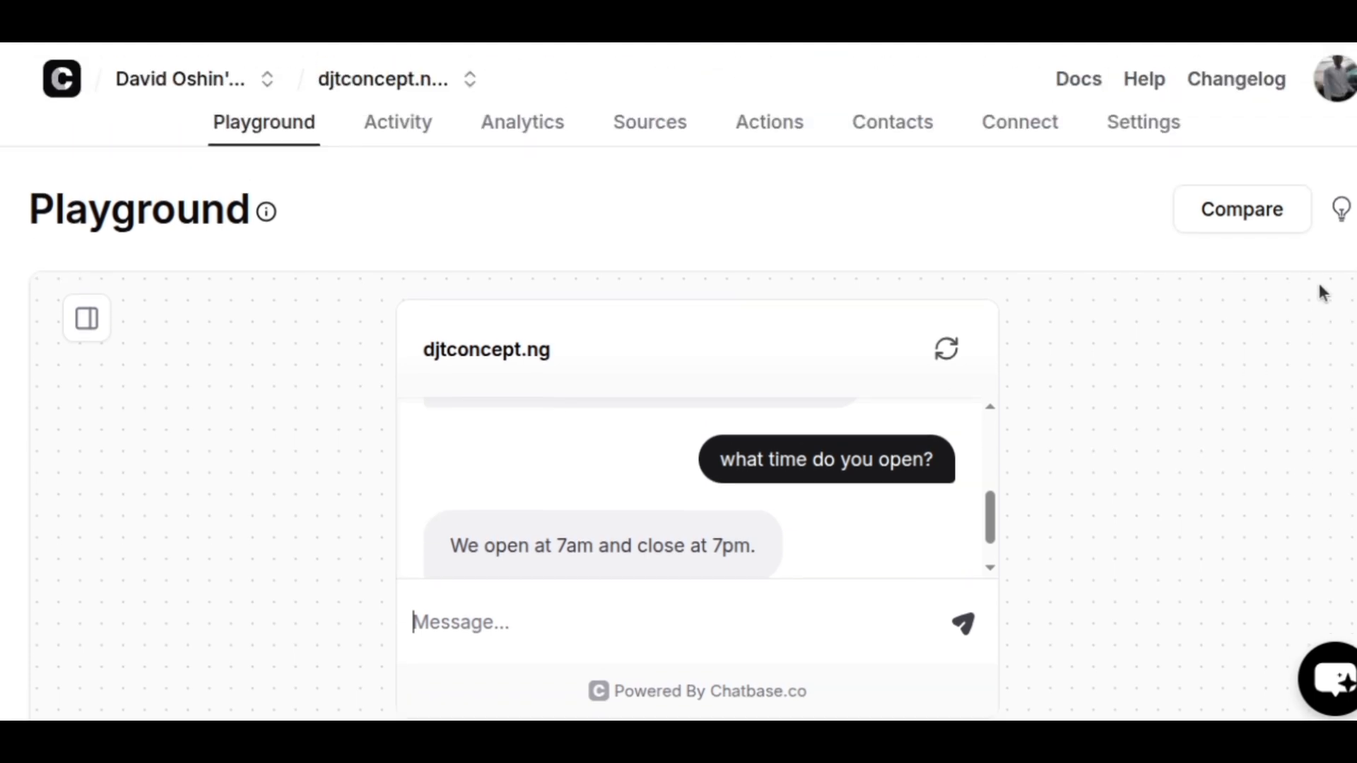
# Check the agent's chat logs for the test conversation and its sources for size and training progress.
pyautogui.click(414, 125)
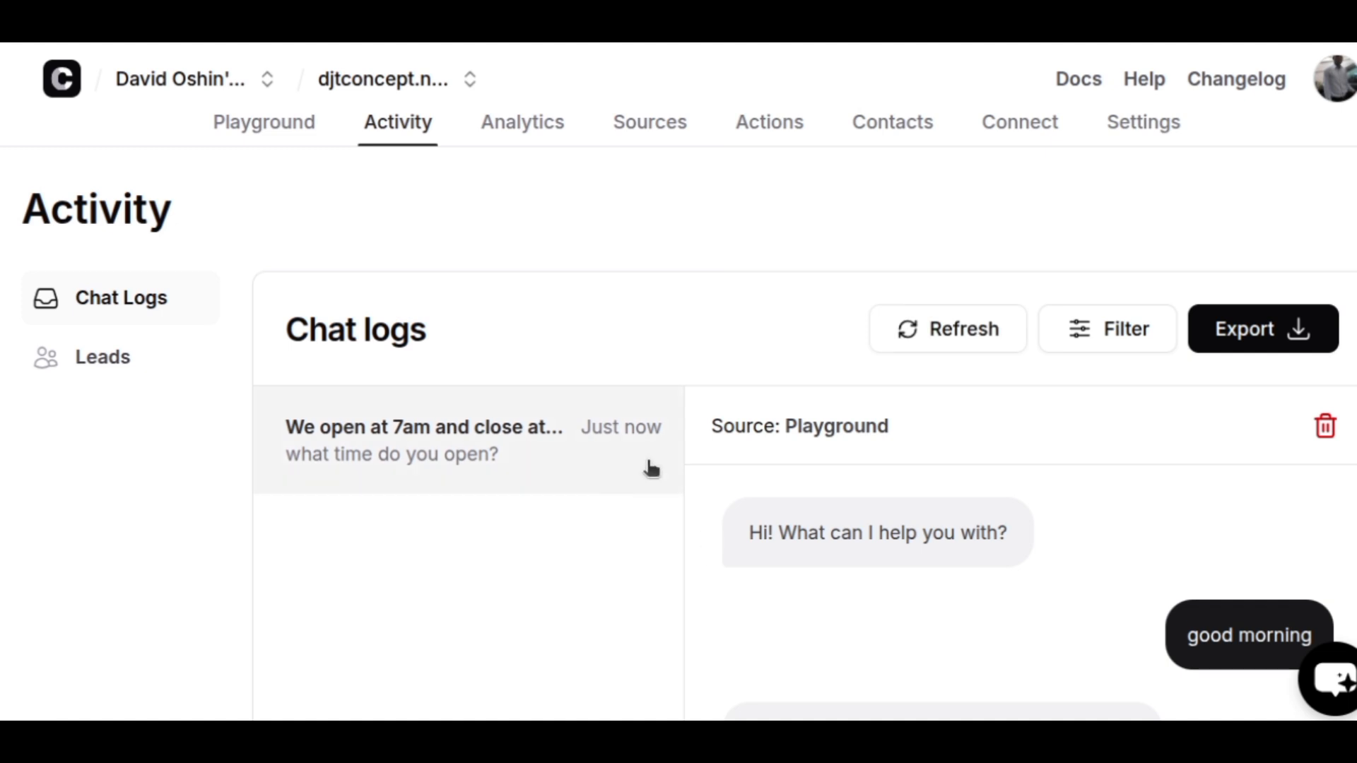
pyautogui.click(634, 146)
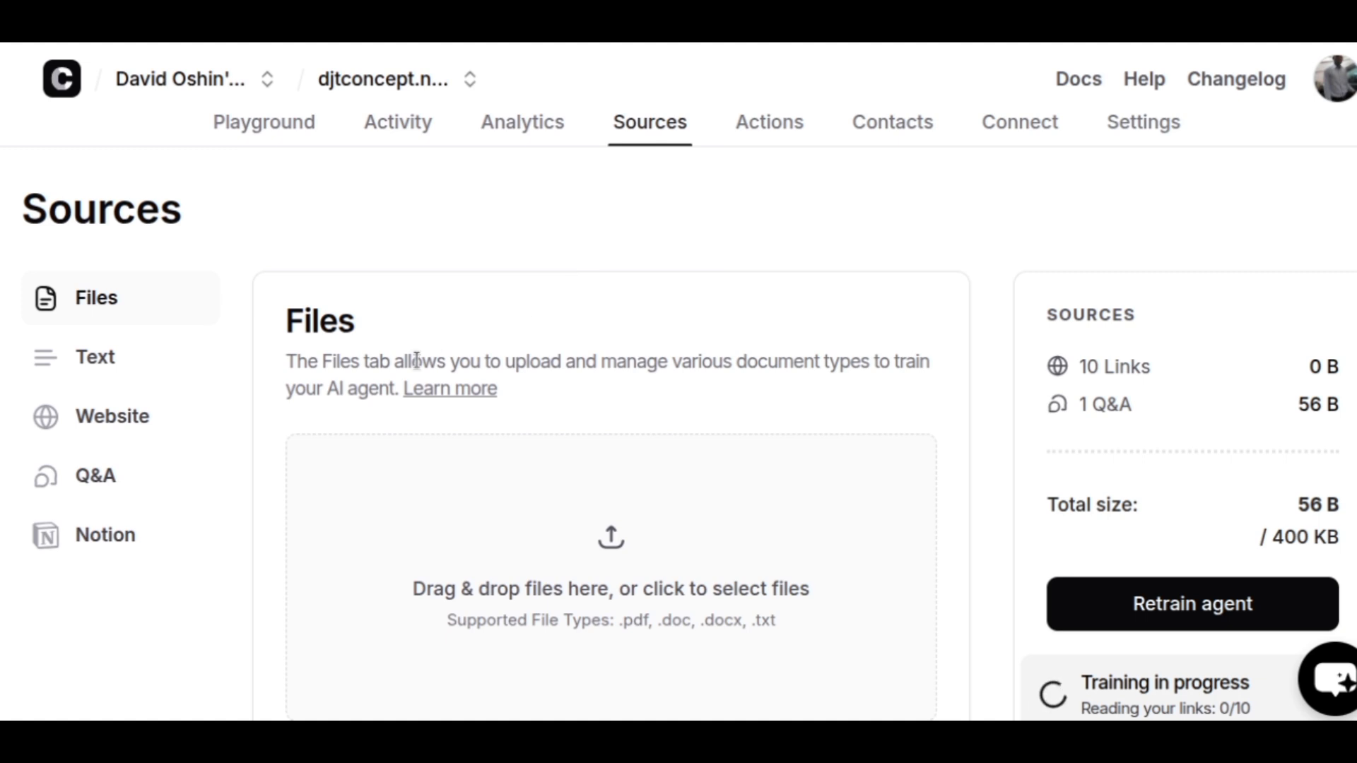
pyautogui.scroll(-2, 417, 361)
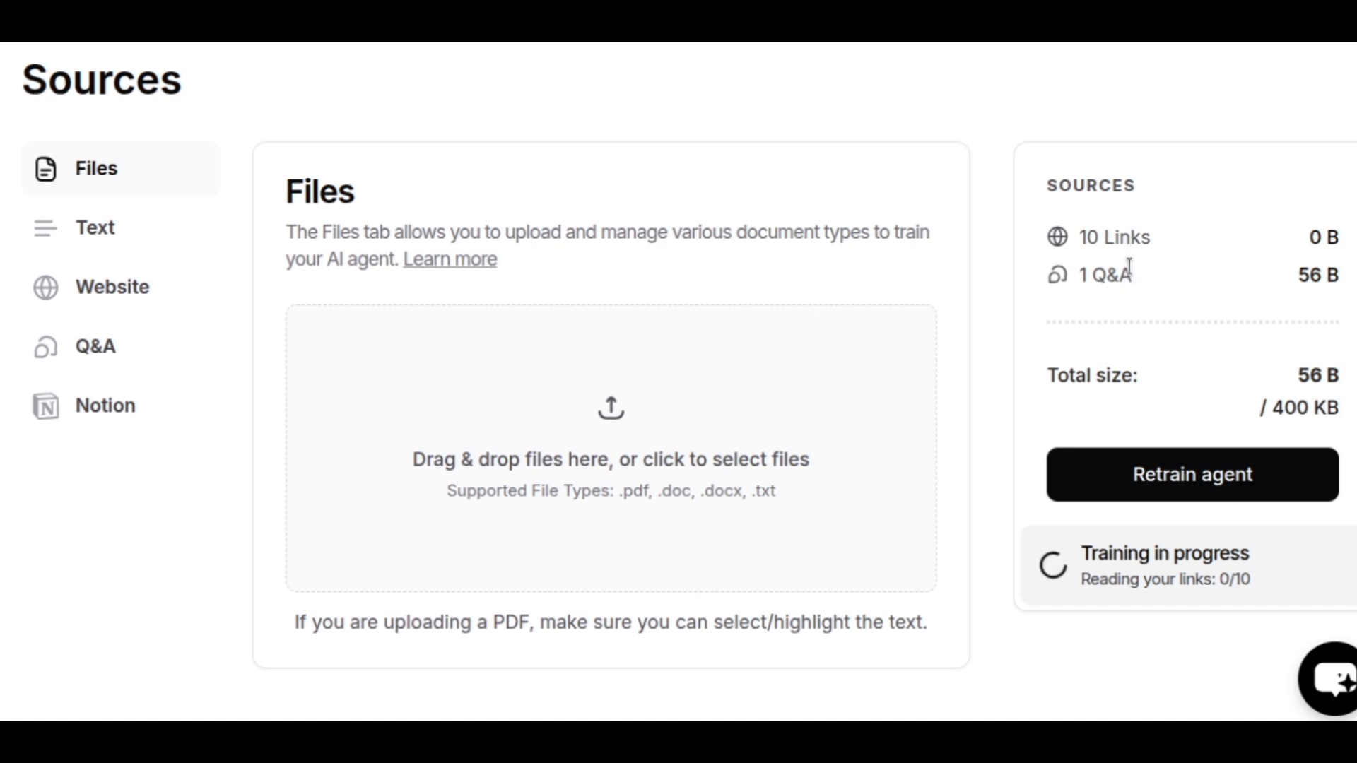
pyautogui.scroll(2, 534, 250)
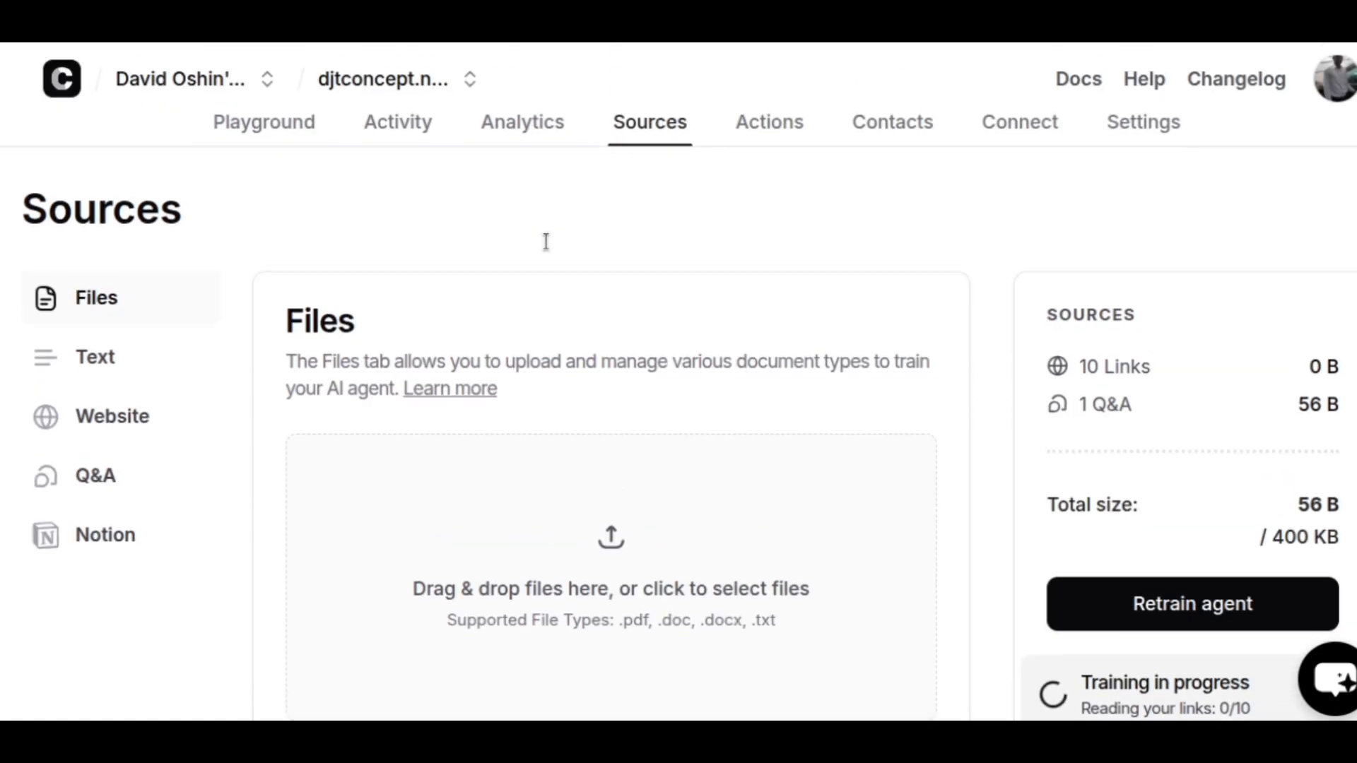
# Look over the agent's Actions, Contacts and Connect pages for plan requirements and embedding availability.
pyautogui.click(786, 135)
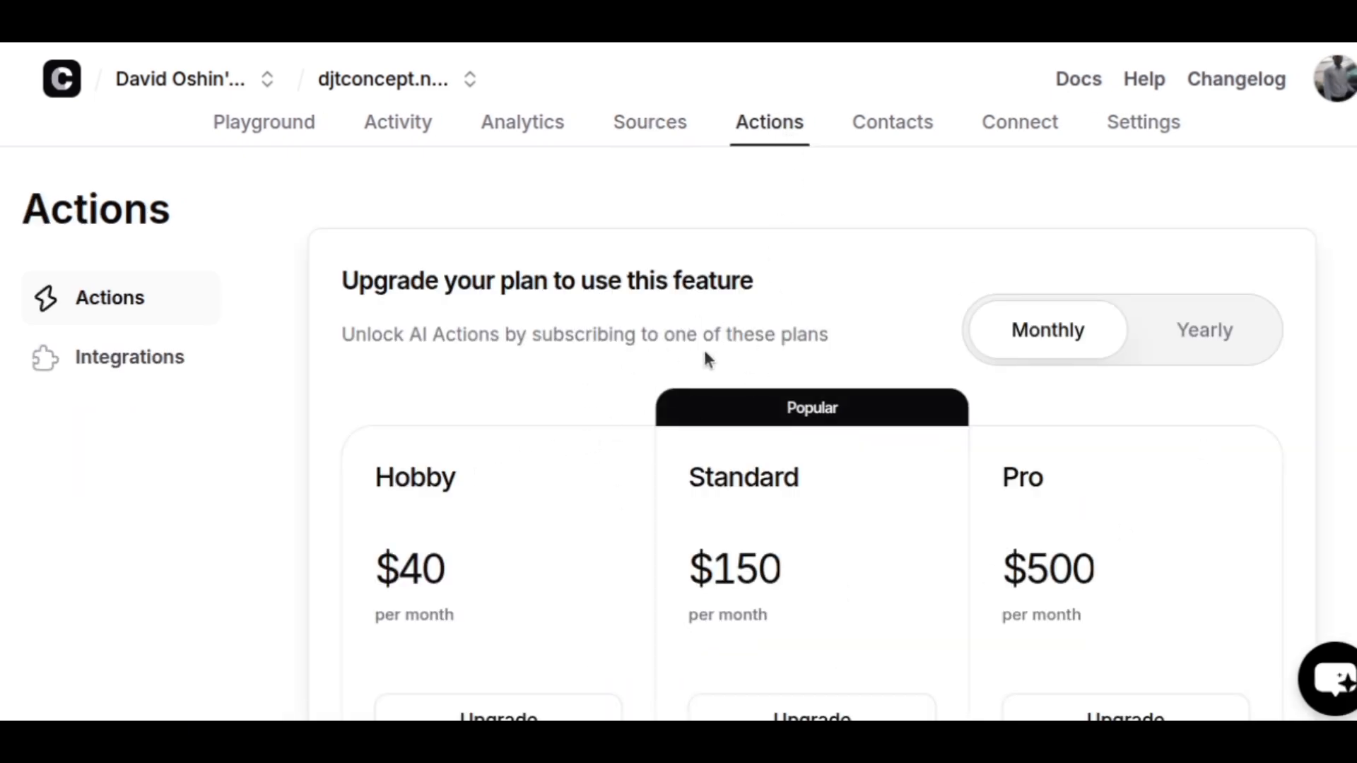
pyautogui.scroll(-2, 731, 360)
pyautogui.scroll(2, 734, 361)
pyautogui.click(907, 134)
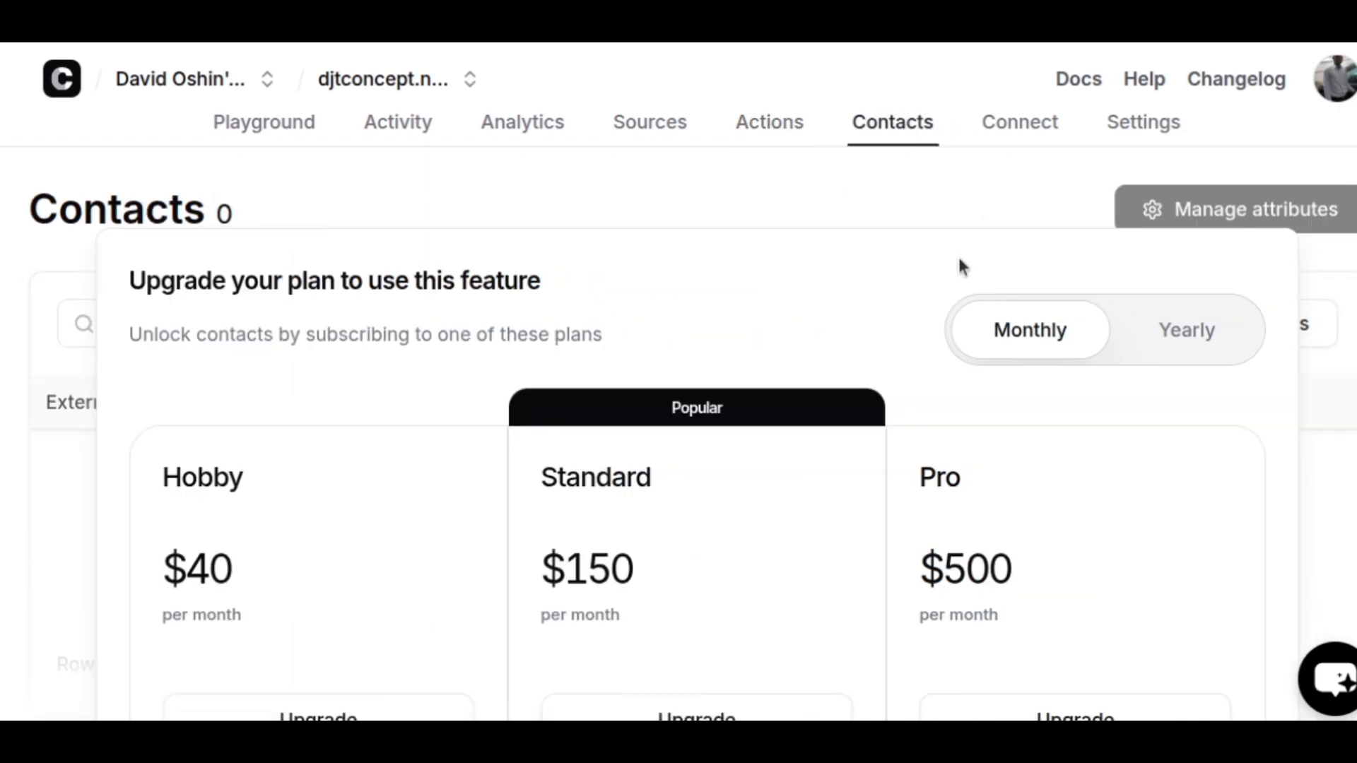
pyautogui.click(1029, 135)
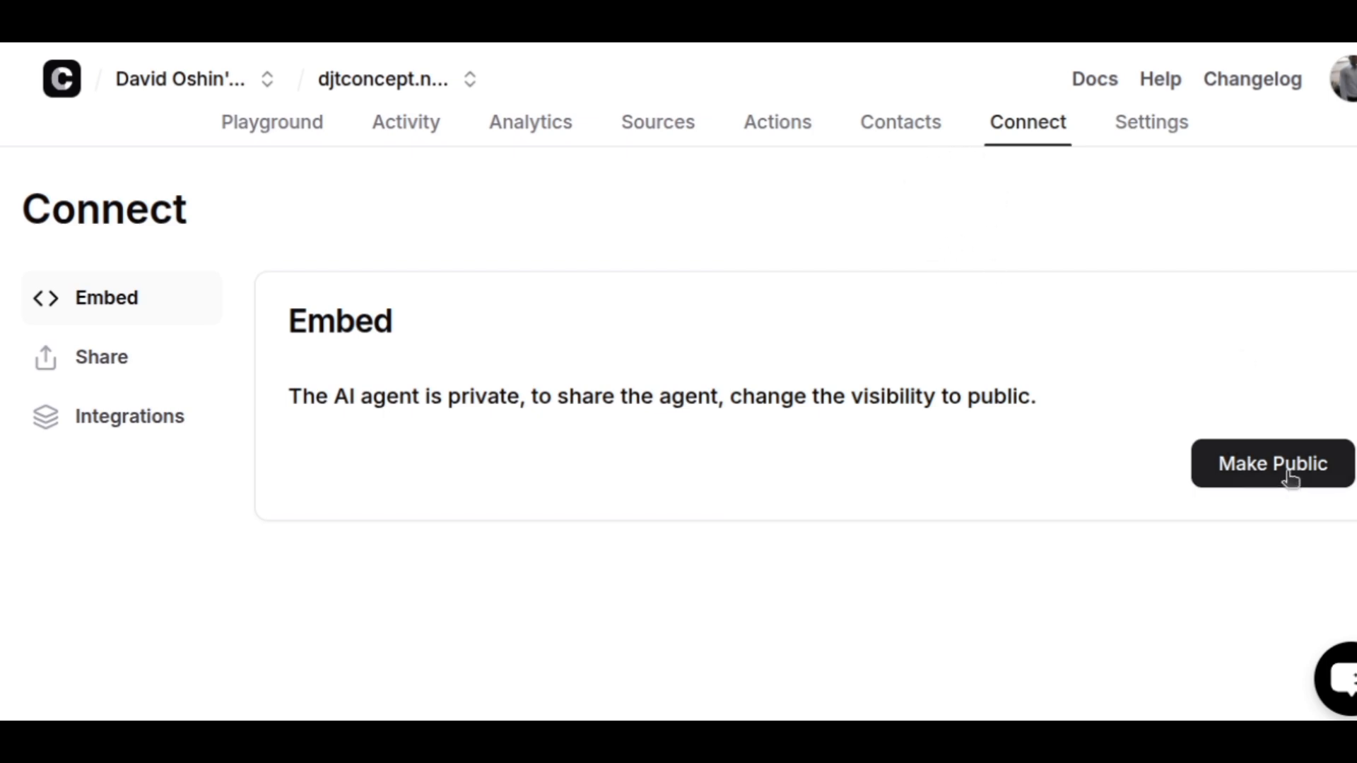
# Review the agent's general settings, including its ID, size, name and credit limit.
pyautogui.click(1167, 132)
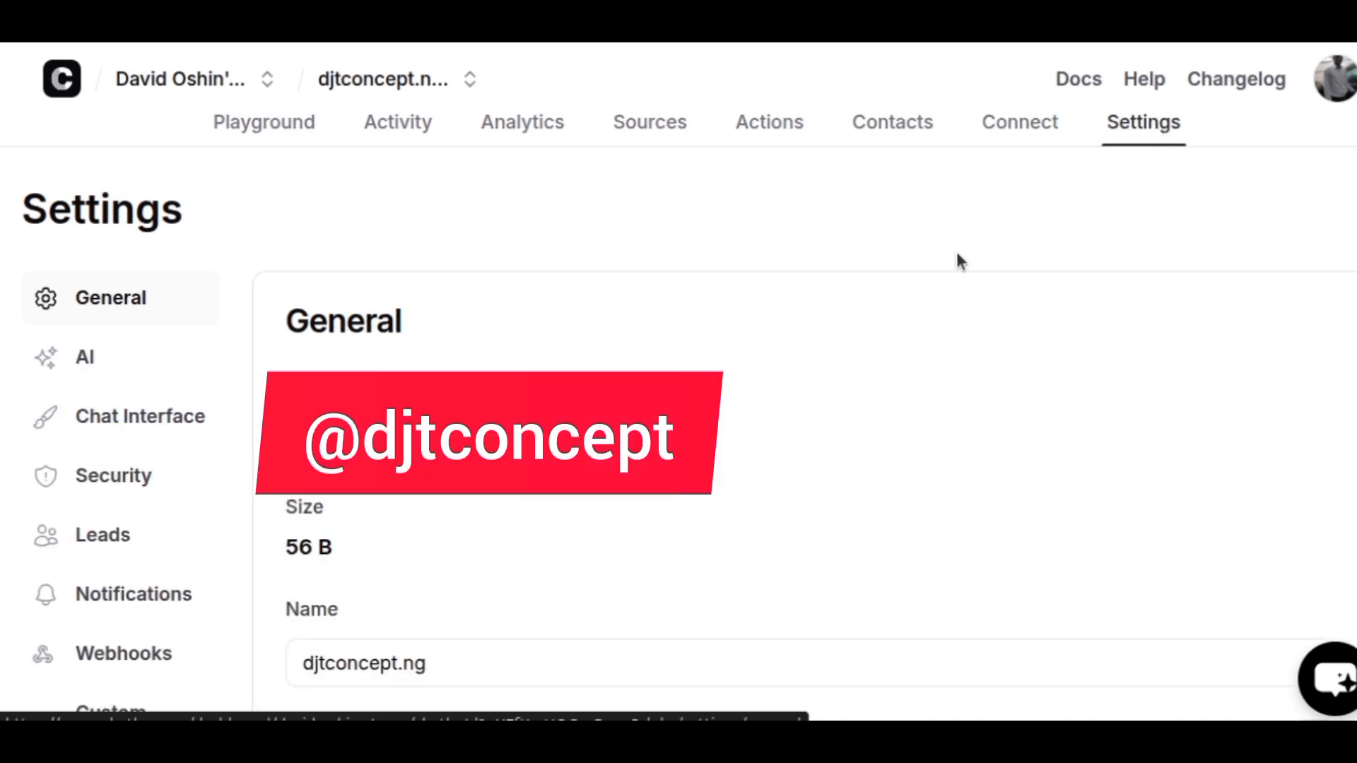
pyautogui.scroll(-3, 829, 312)
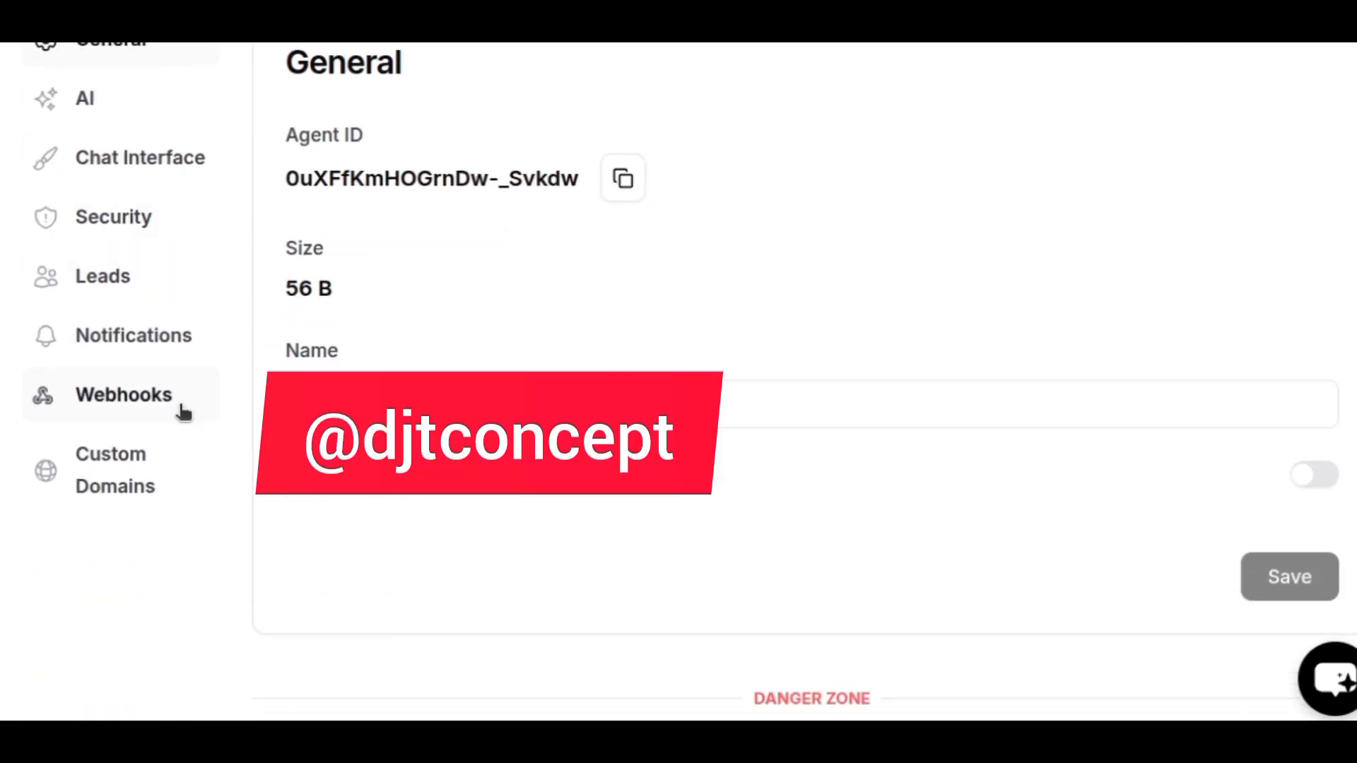
pyautogui.scroll(2, 197, 397)
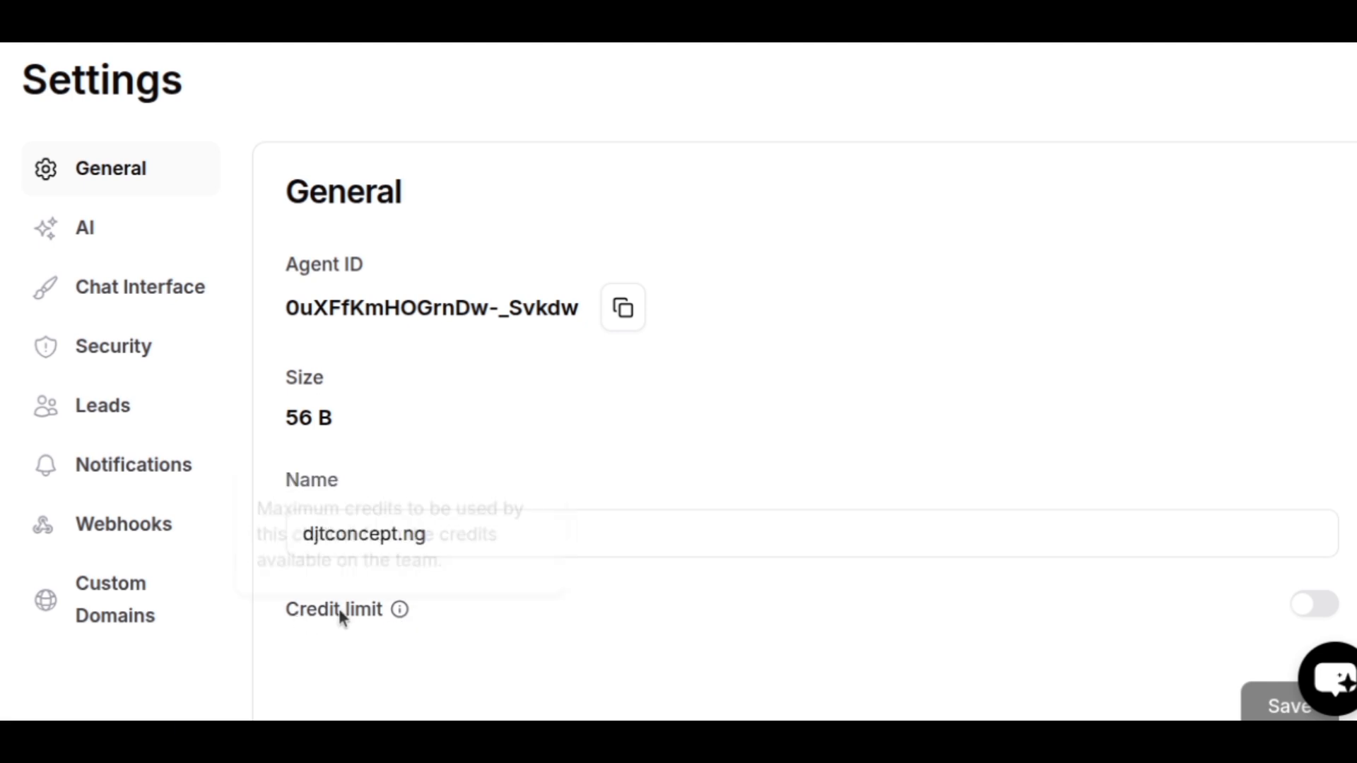
pyautogui.scroll(2, 243, 304)
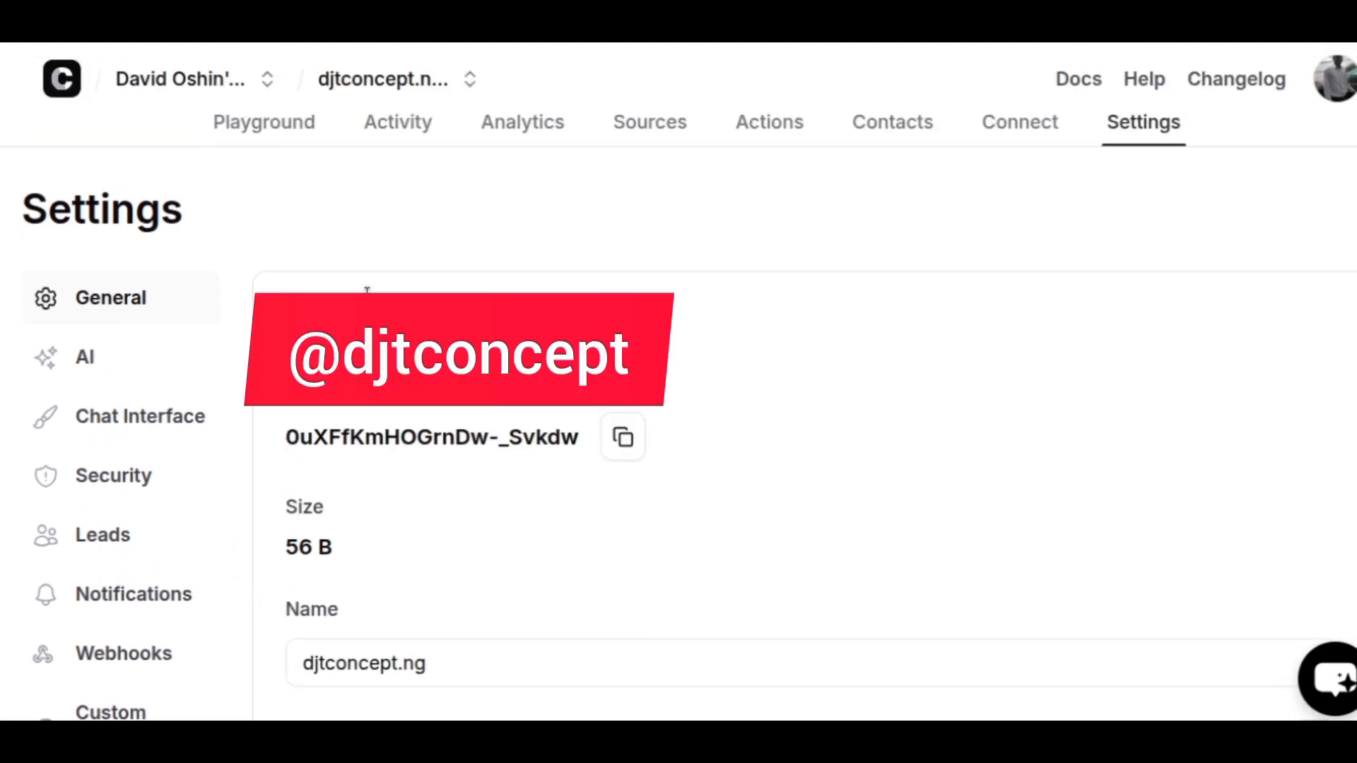
# Change the agent's visibility to public from its embed options.
pyautogui.click(1039, 125)
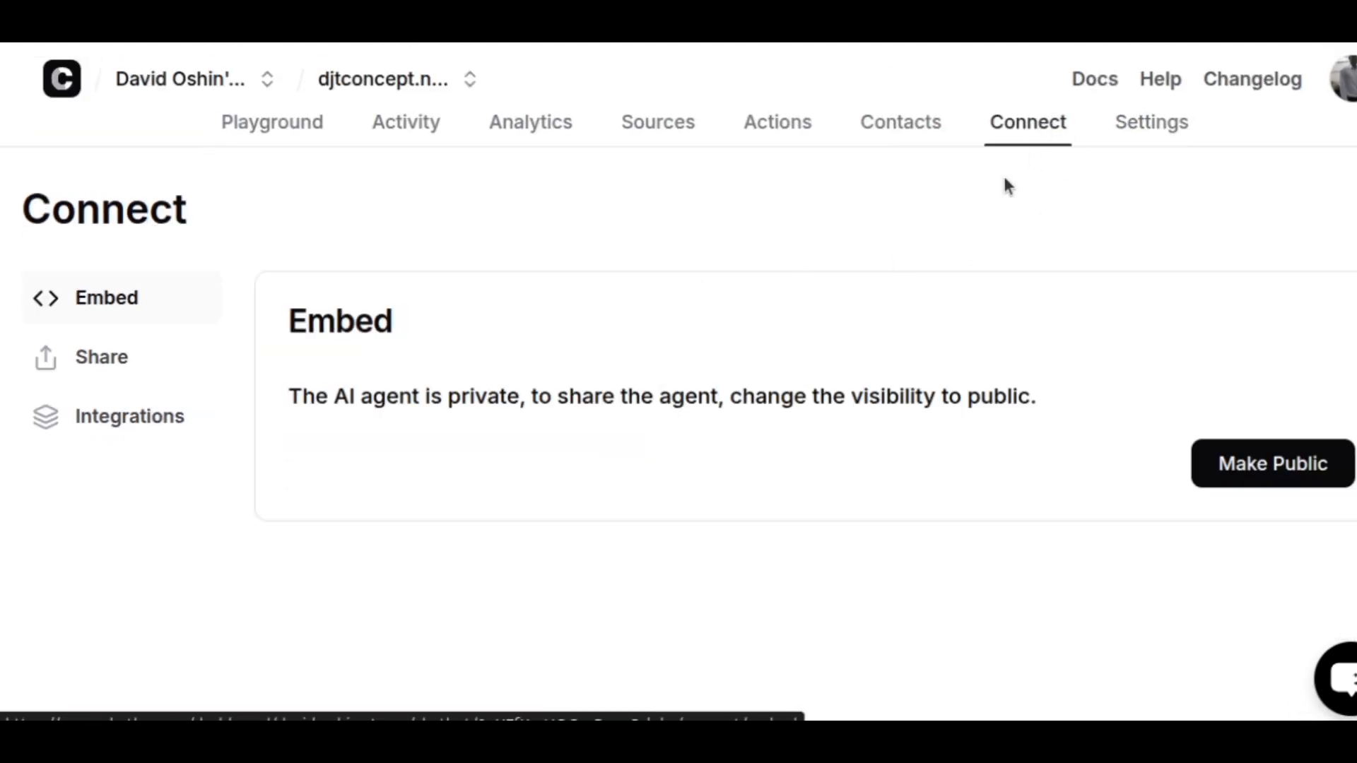
pyautogui.click(1245, 474)
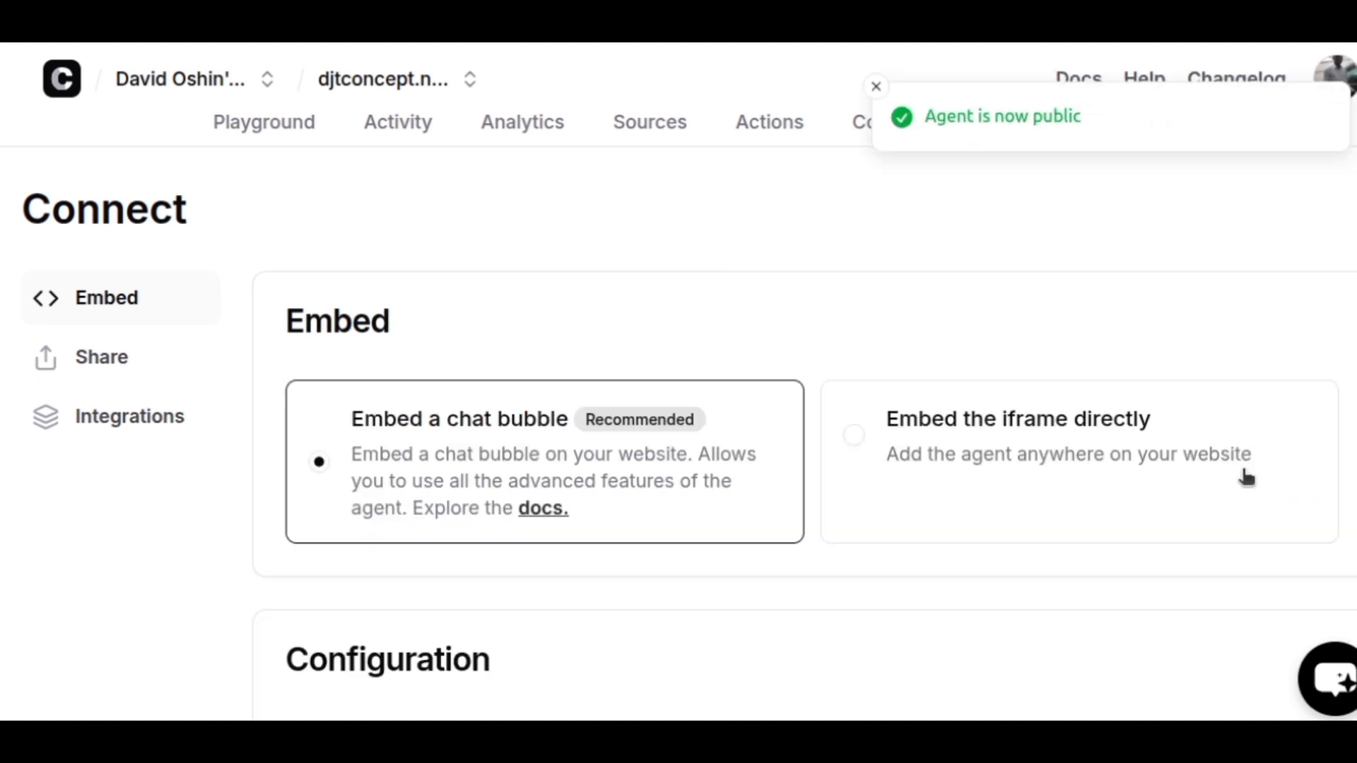
# Review the chat bubble embed script for the site and the identity verification section.
pyautogui.scroll(-4, 718, 374)
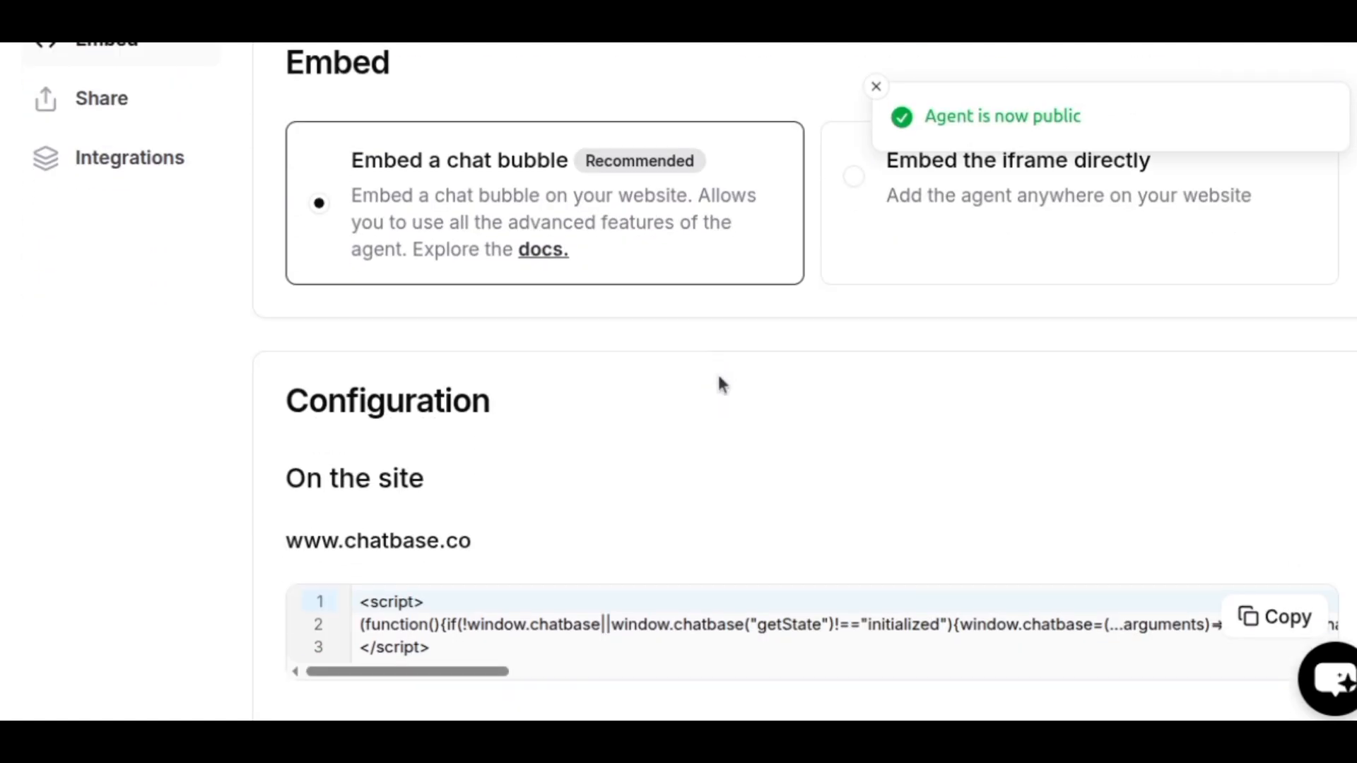
pyautogui.scroll(-1, 690, 394)
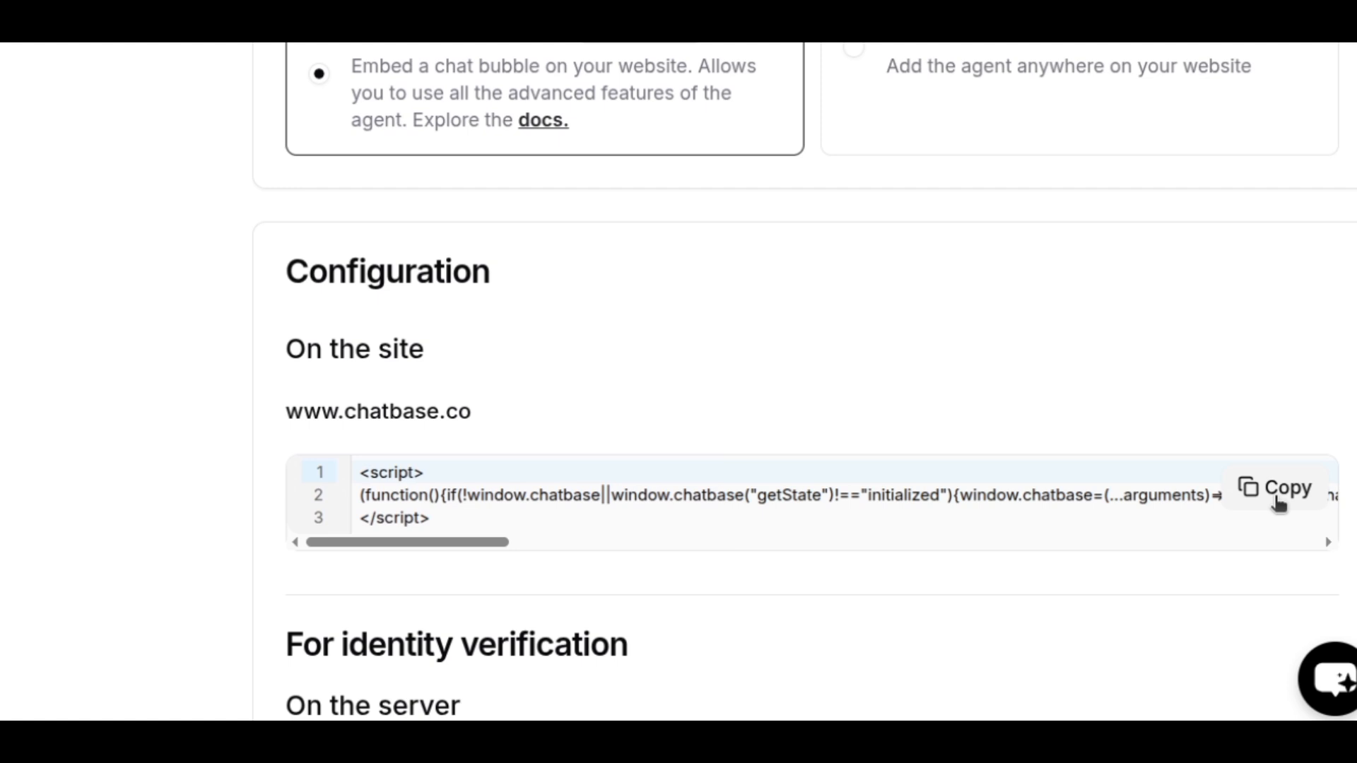
pyautogui.scroll(-3, 1198, 331)
pyautogui.scroll(1, 1198, 331)
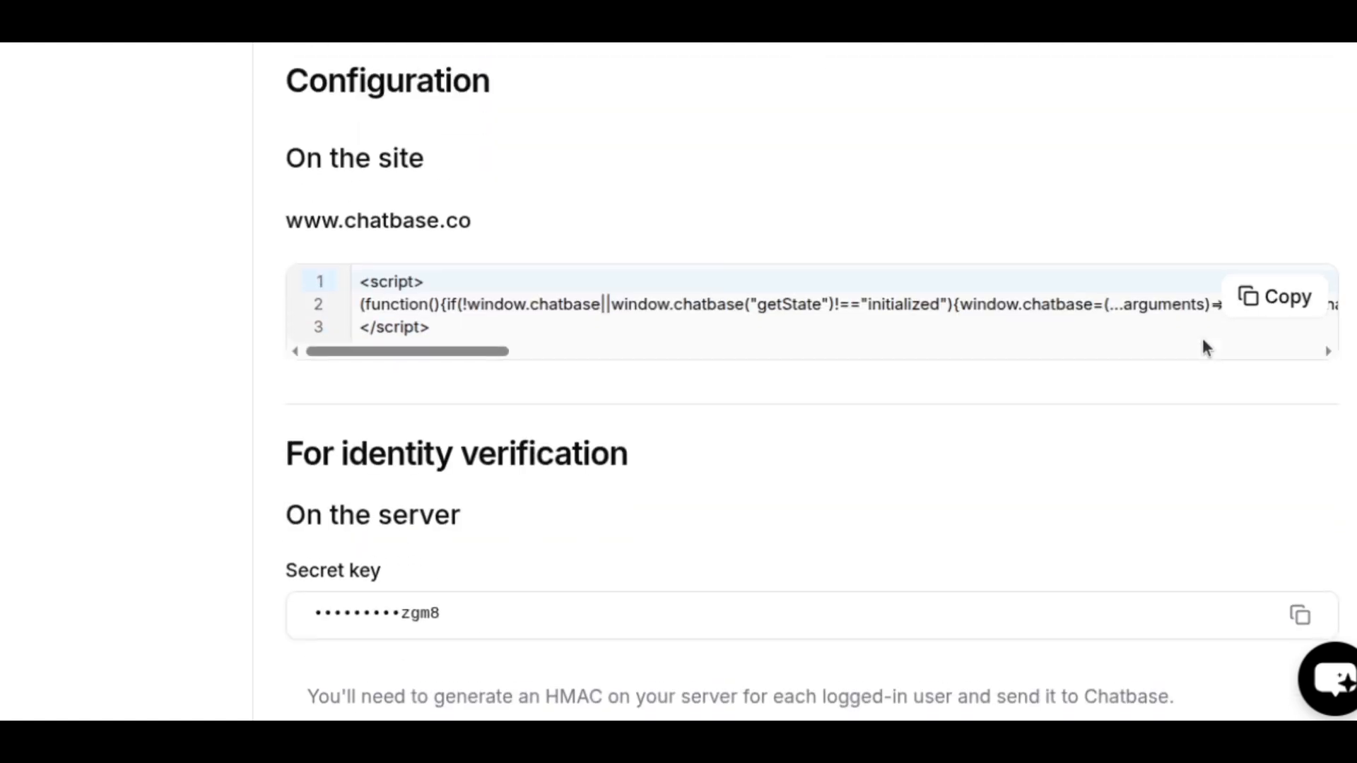
pyautogui.scroll(1, 1202, 338)
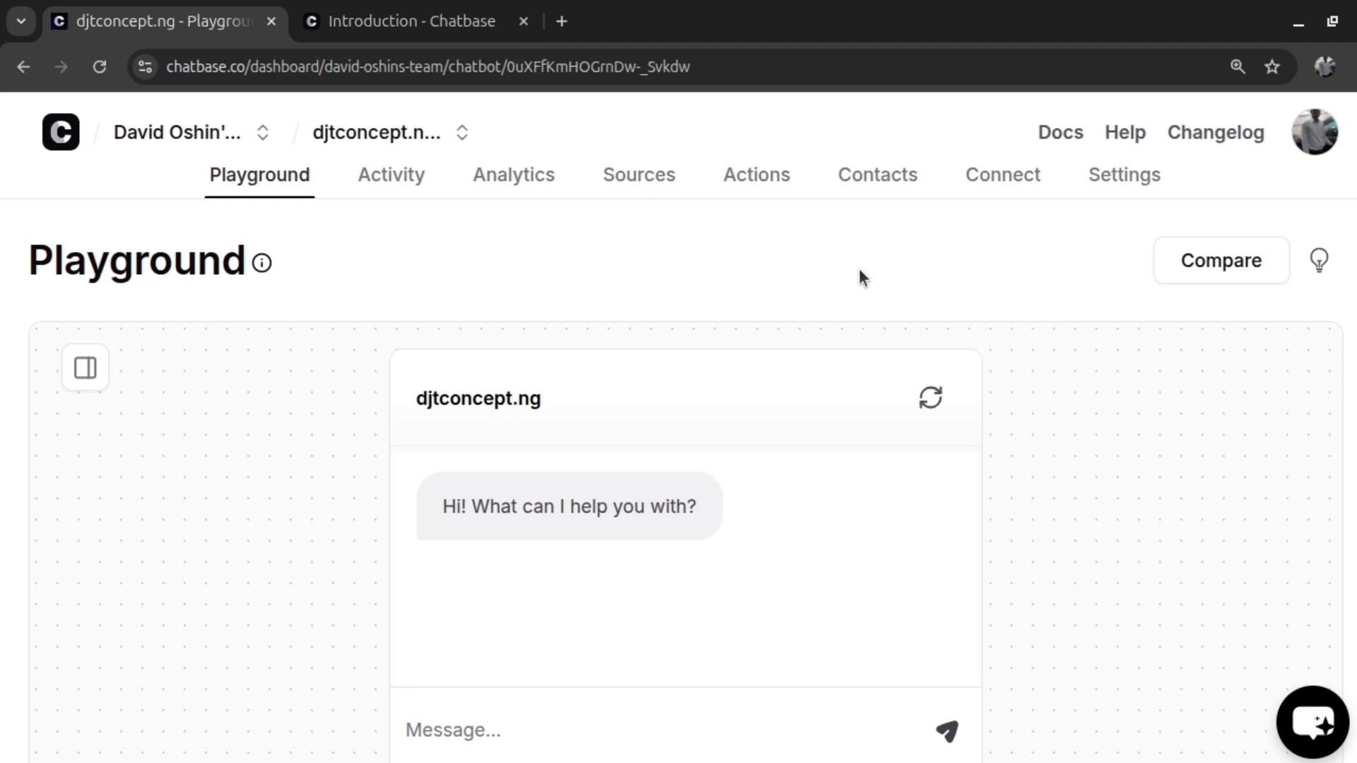
# Open the agent's Q&A sources to add a new question and answer.
pyautogui.scroll(-1, 860, 275)
pyautogui.scroll(1, 860, 276)
pyautogui.click(624, 182)
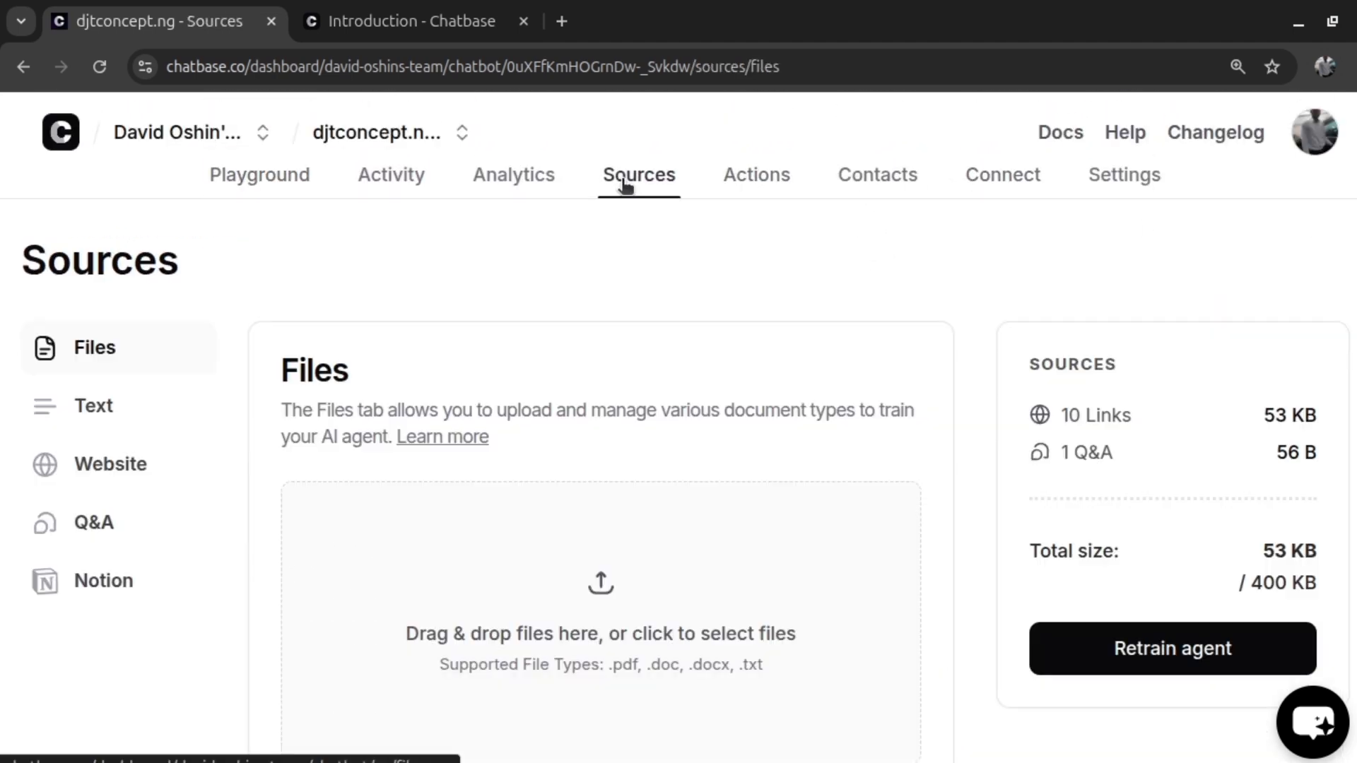
pyautogui.scroll(-1, 623, 449)
pyautogui.scroll(-2, 622, 449)
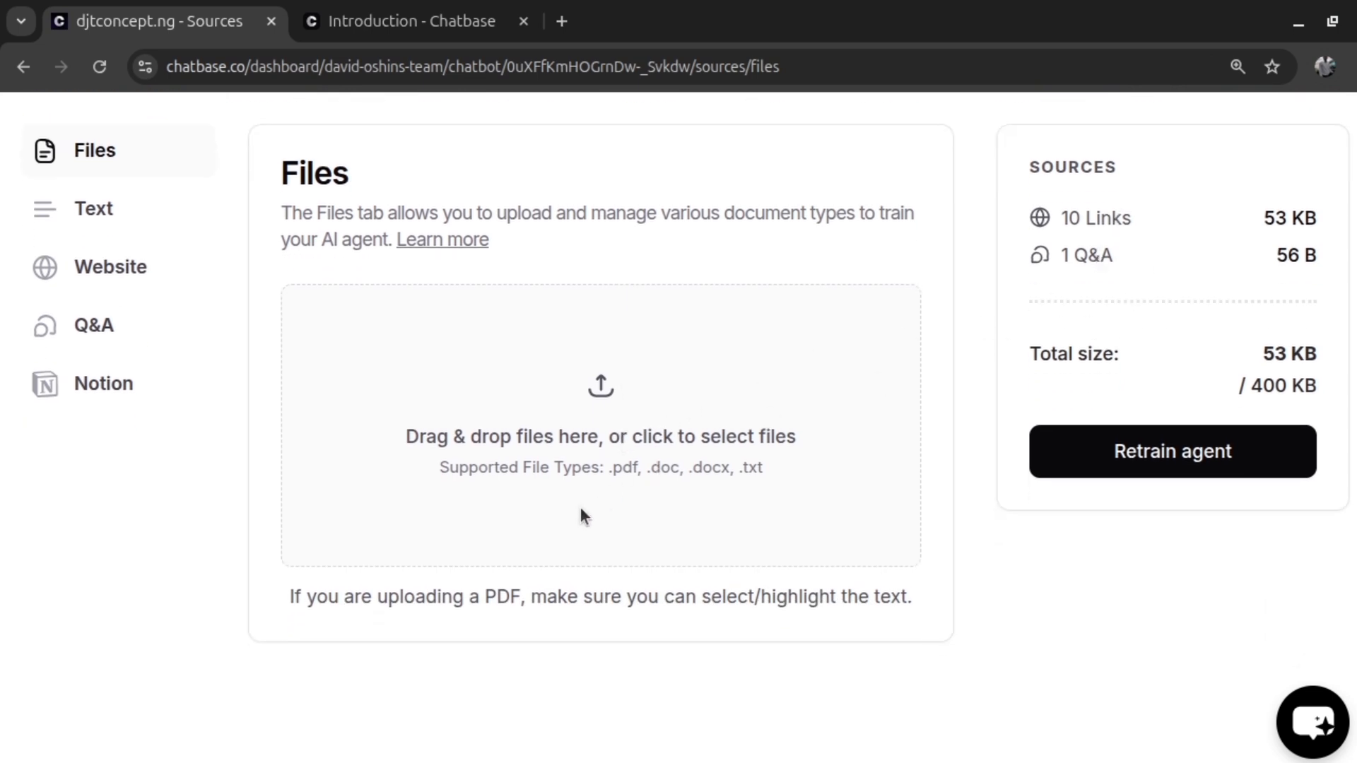
pyautogui.click(85, 341)
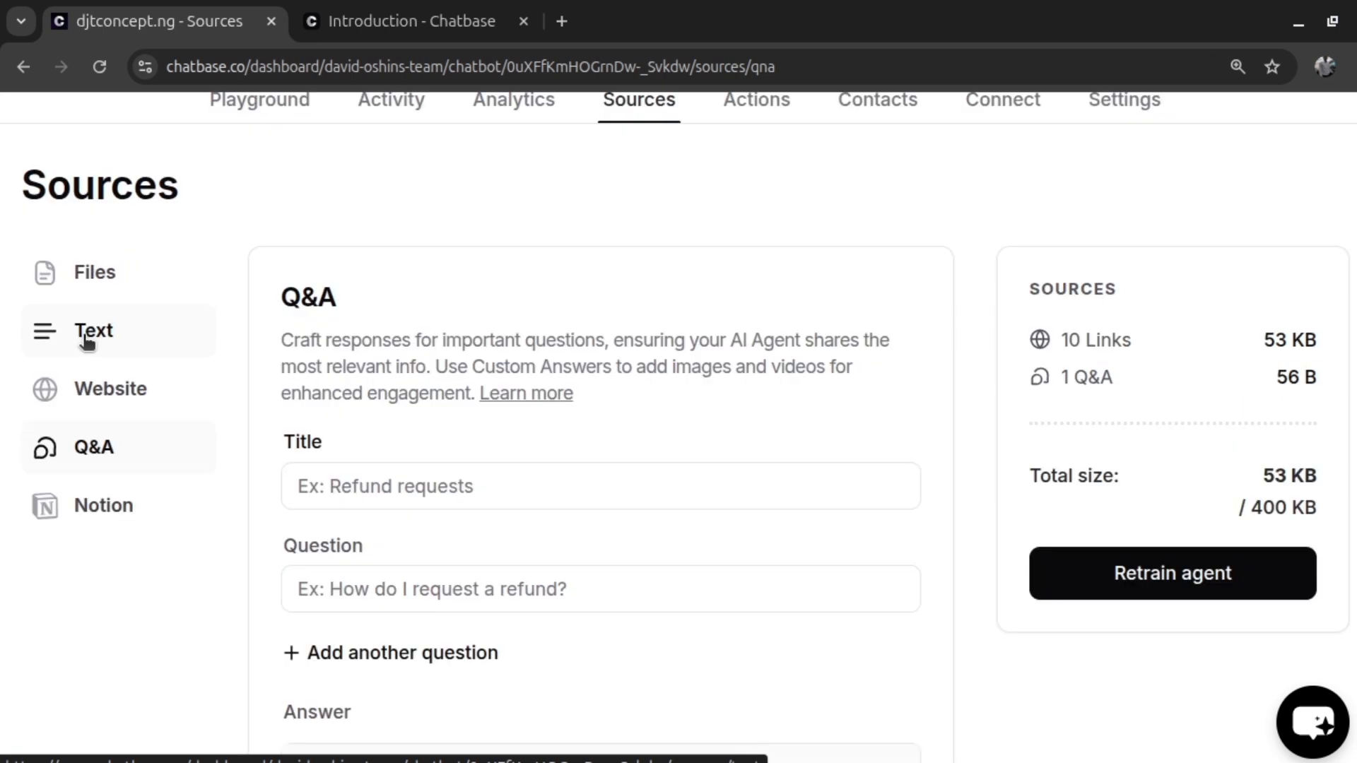
pyautogui.hotkey('ctrl', '+')
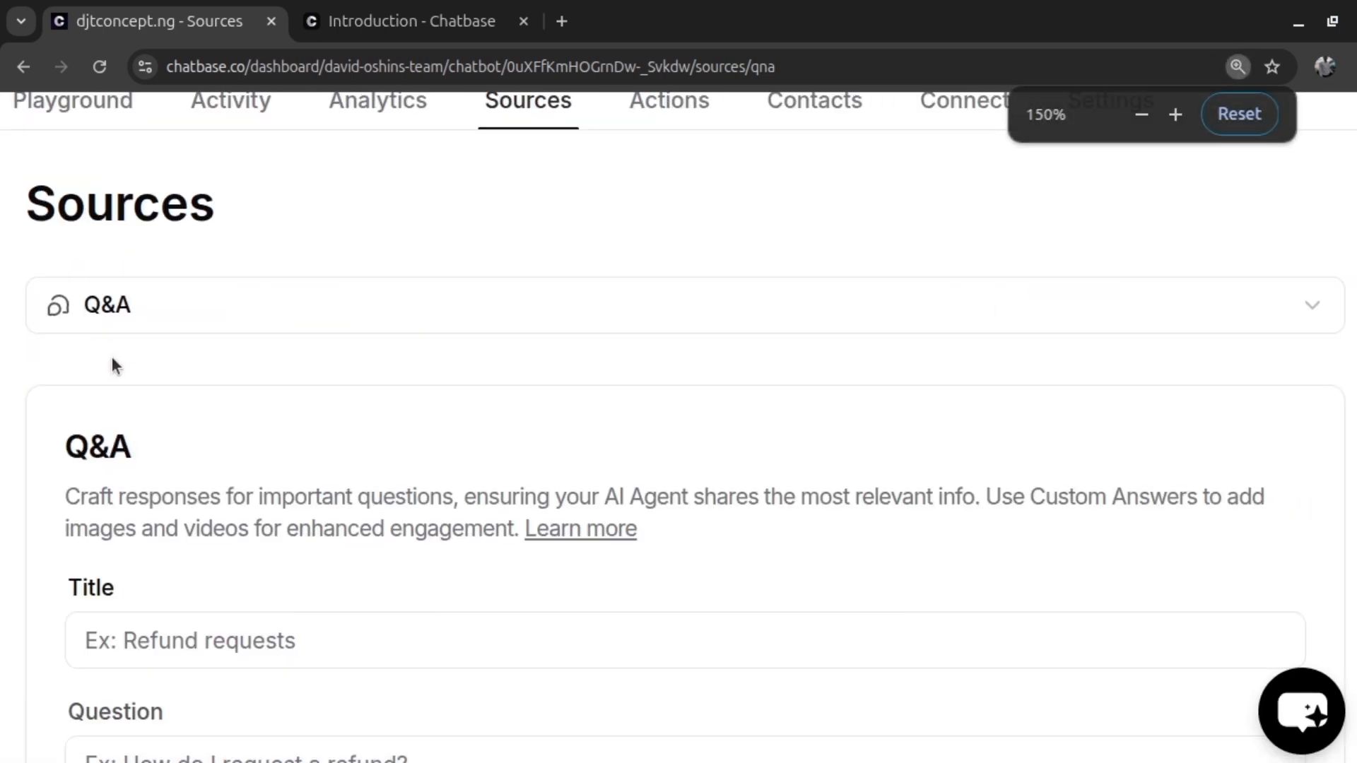
pyautogui.scroll(-3, 383, 335)
pyautogui.scroll(2, 373, 339)
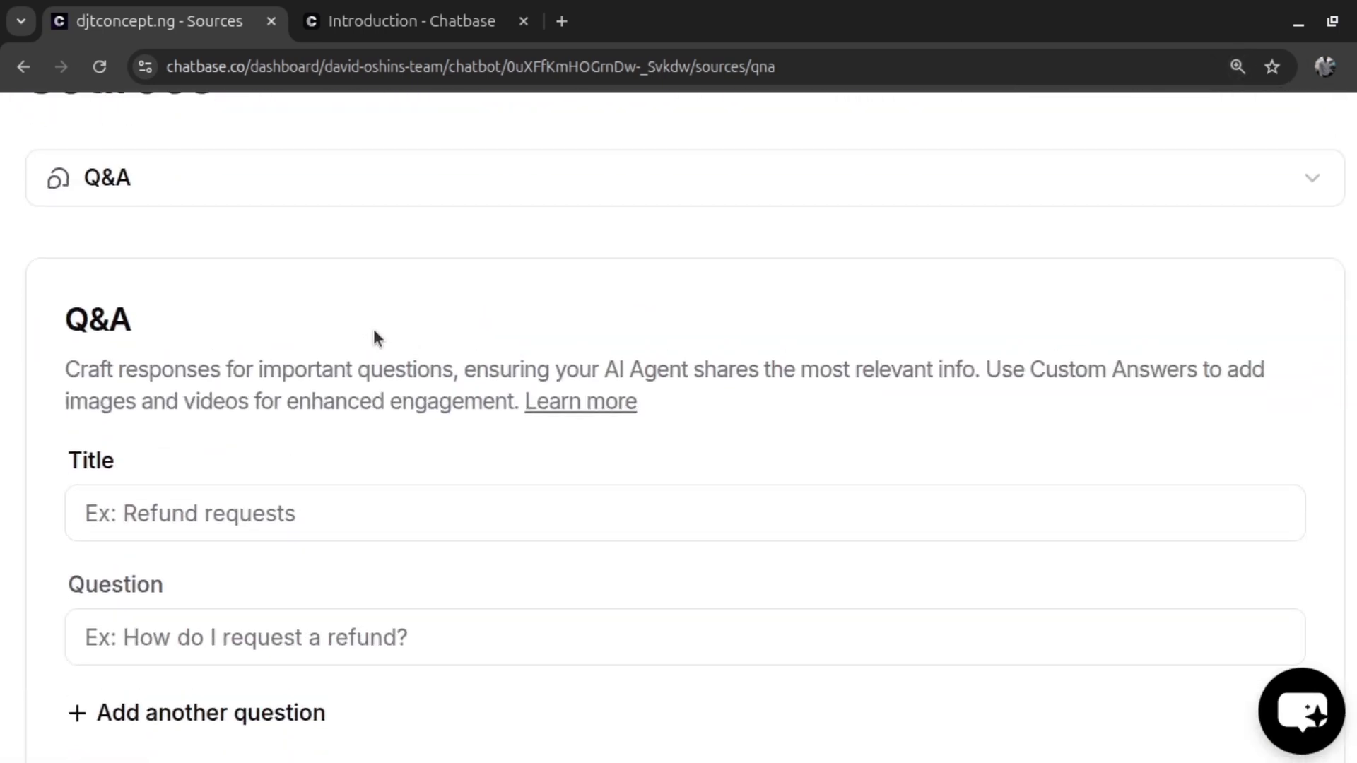
# Title the new Q&A "course price" and enter the question "how much are your courses".
pyautogui.click(276, 532)
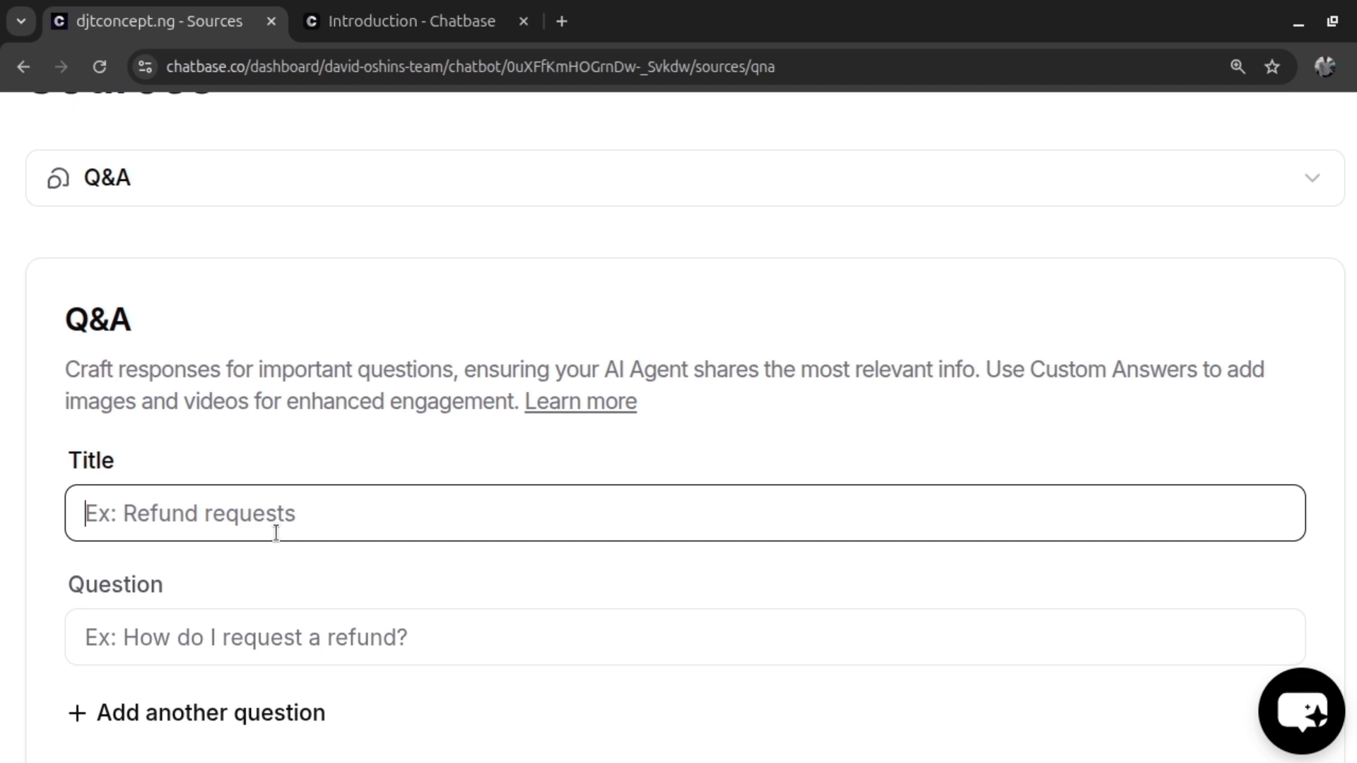
pyautogui.write('cours')
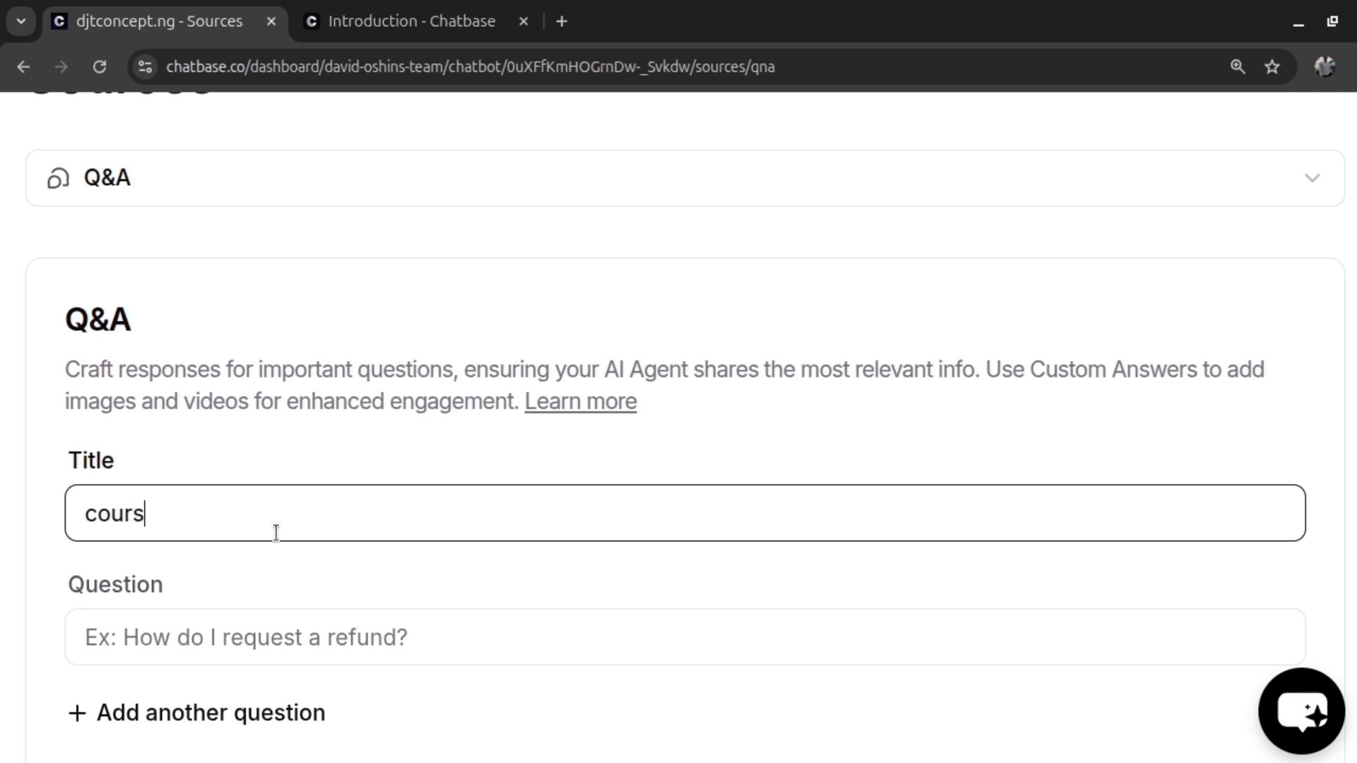
pyautogui.write('e price')
pyautogui.click(324, 643)
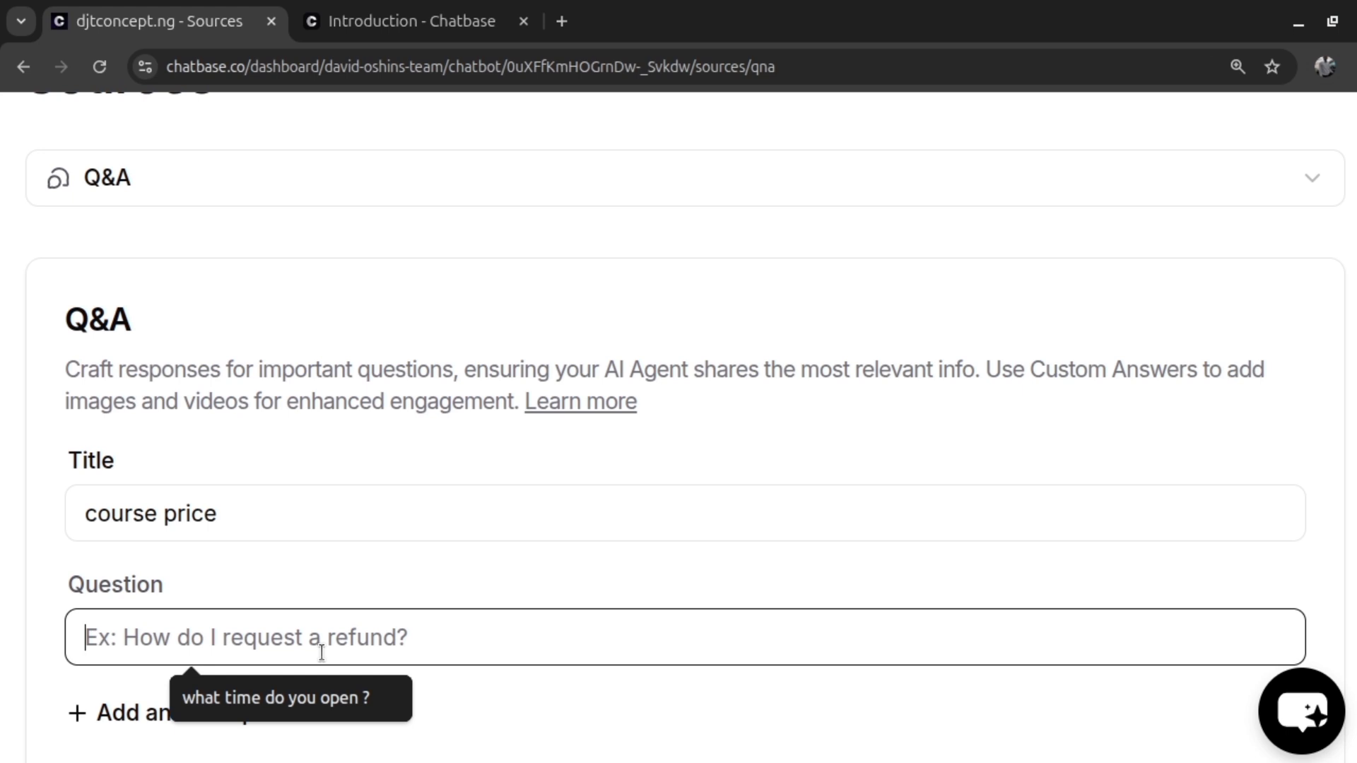
pyautogui.write('how much ')
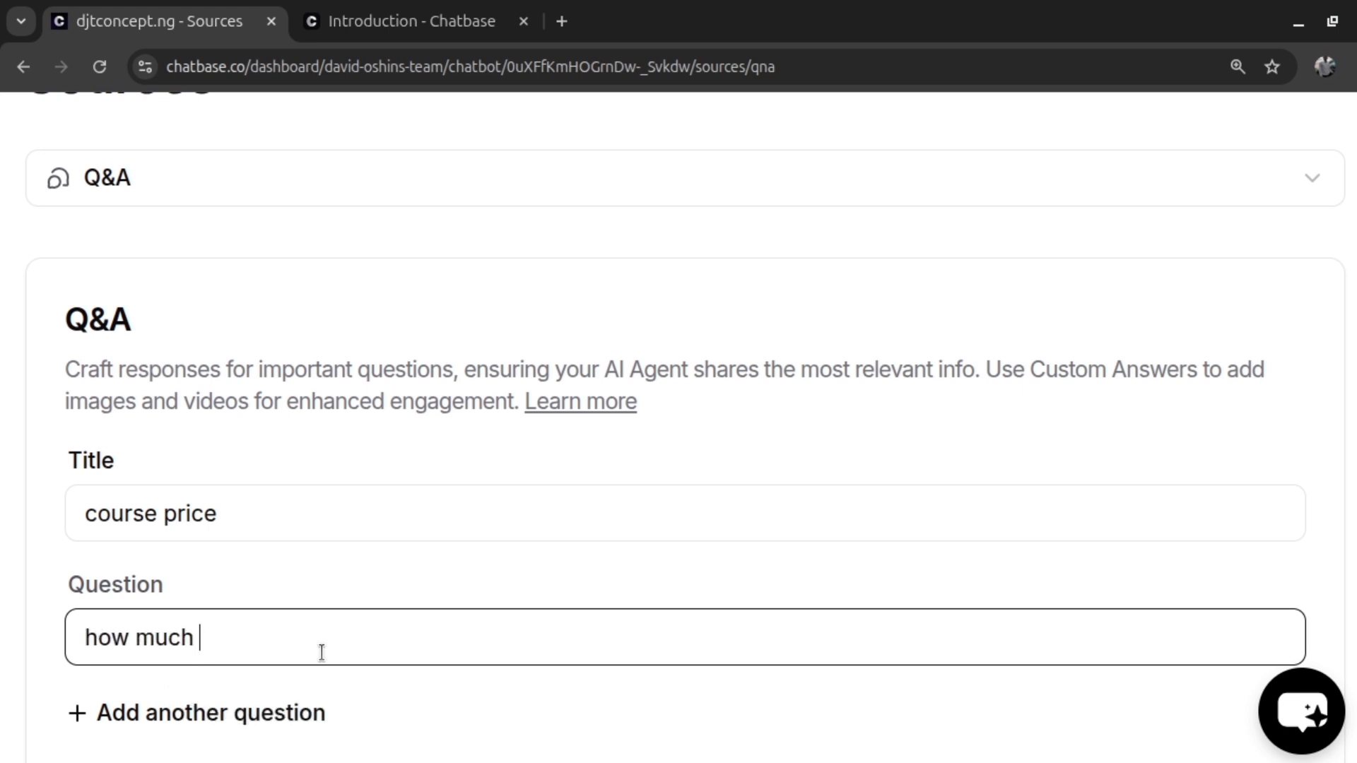
pyautogui.write('are your ')
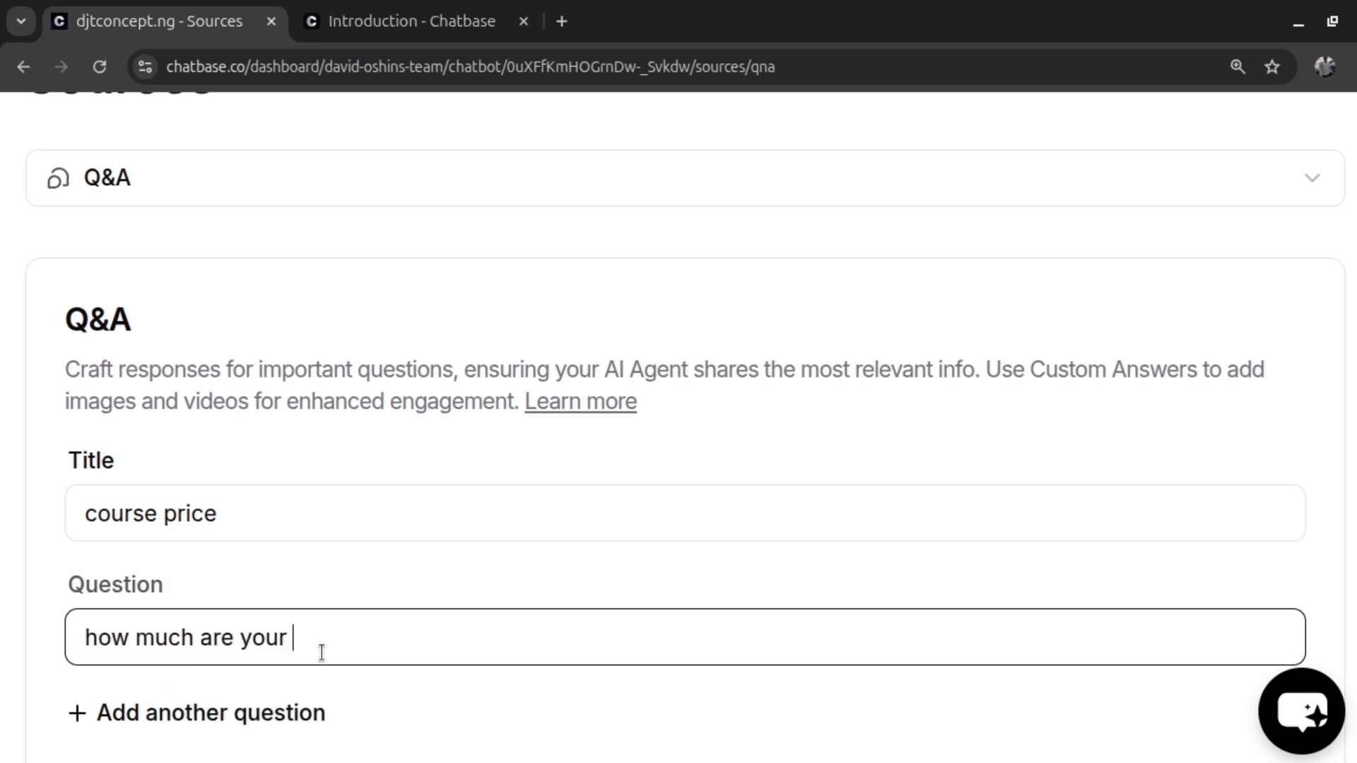
pyautogui.write('courses')
# Enter the answer "our courses go for N50,000 per month" and add the course price Q&A to the sources.
pyautogui.scroll(-5, 587, 598)
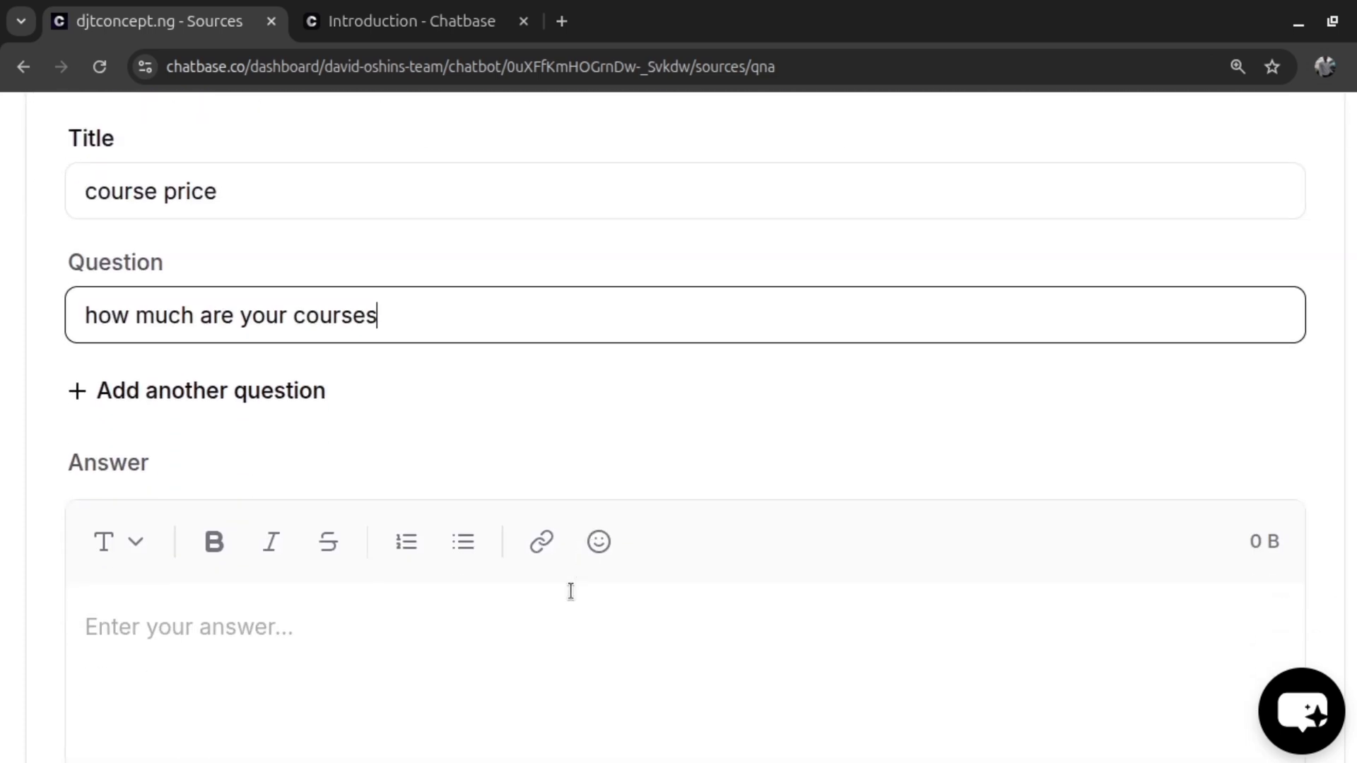
pyautogui.click(309, 597)
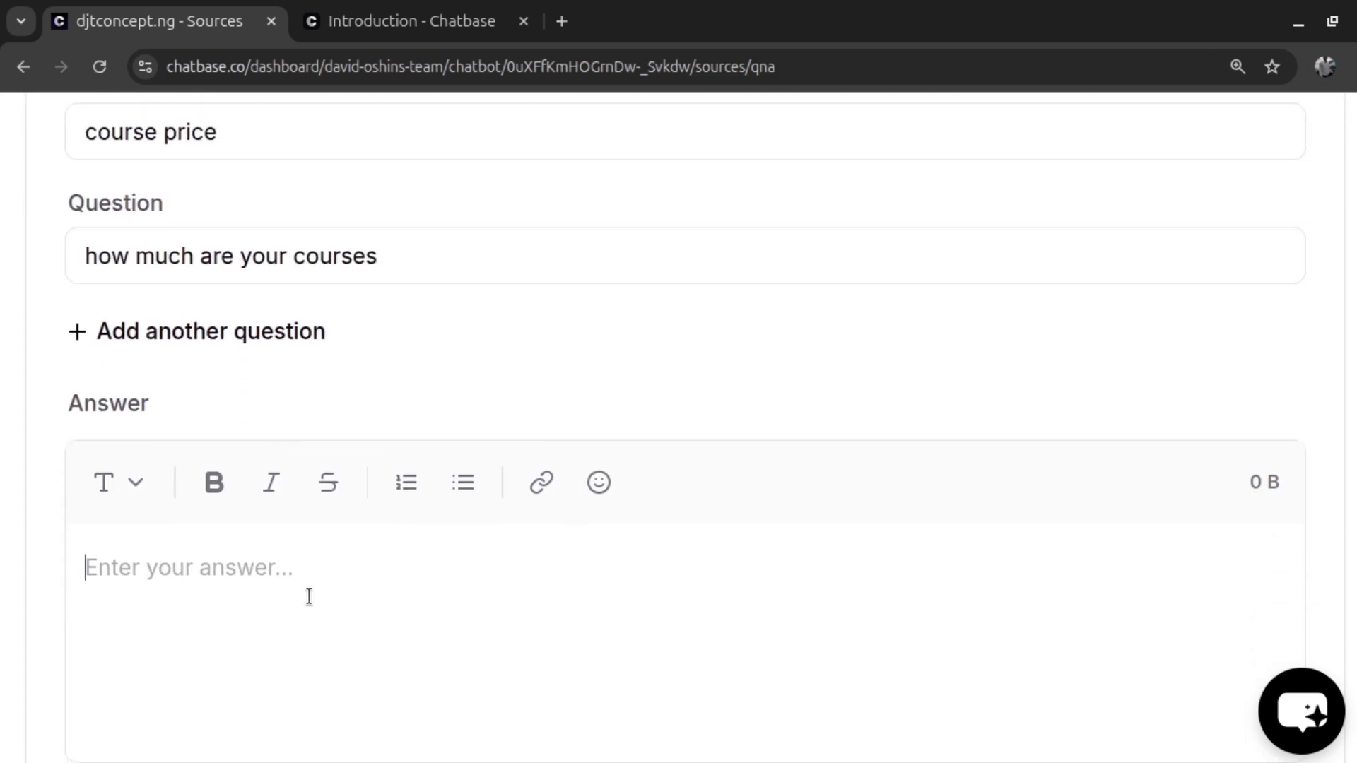
pyautogui.write('our')
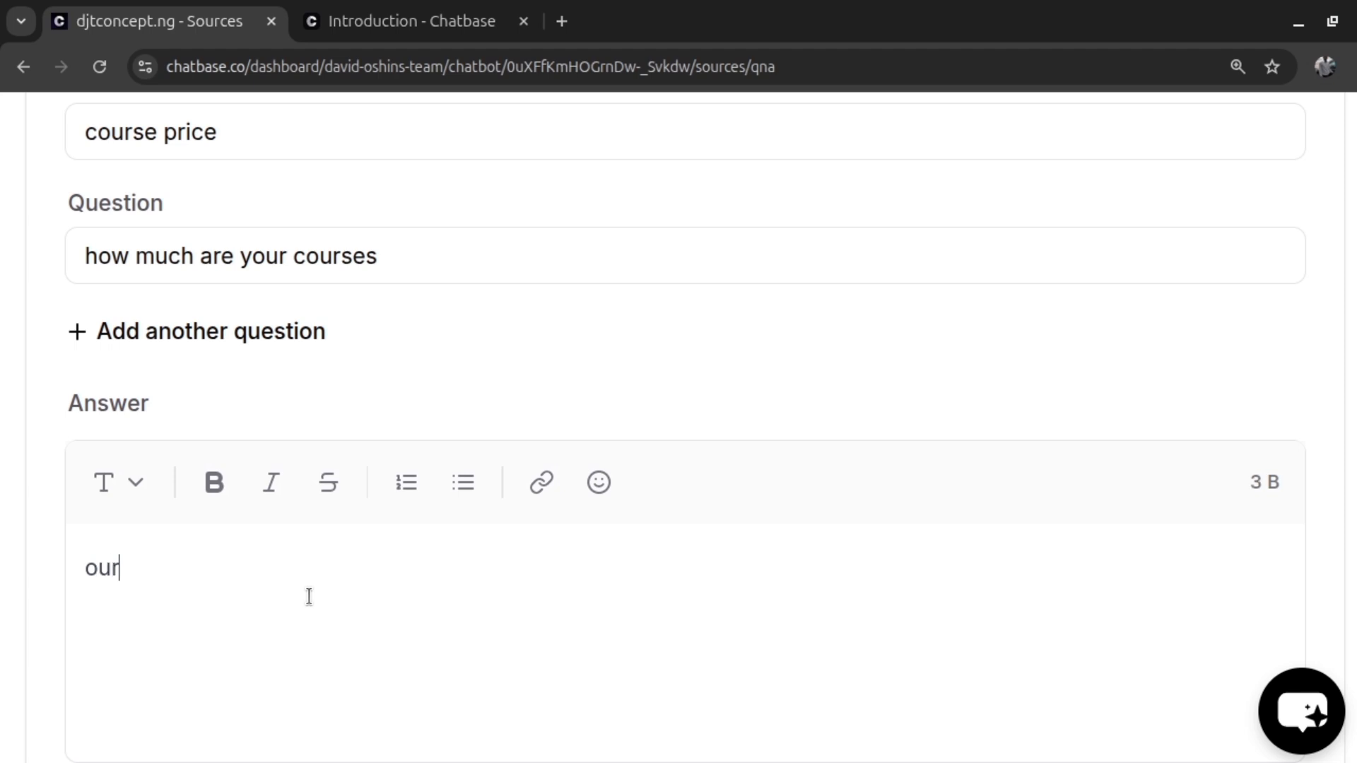
pyautogui.write(' course')
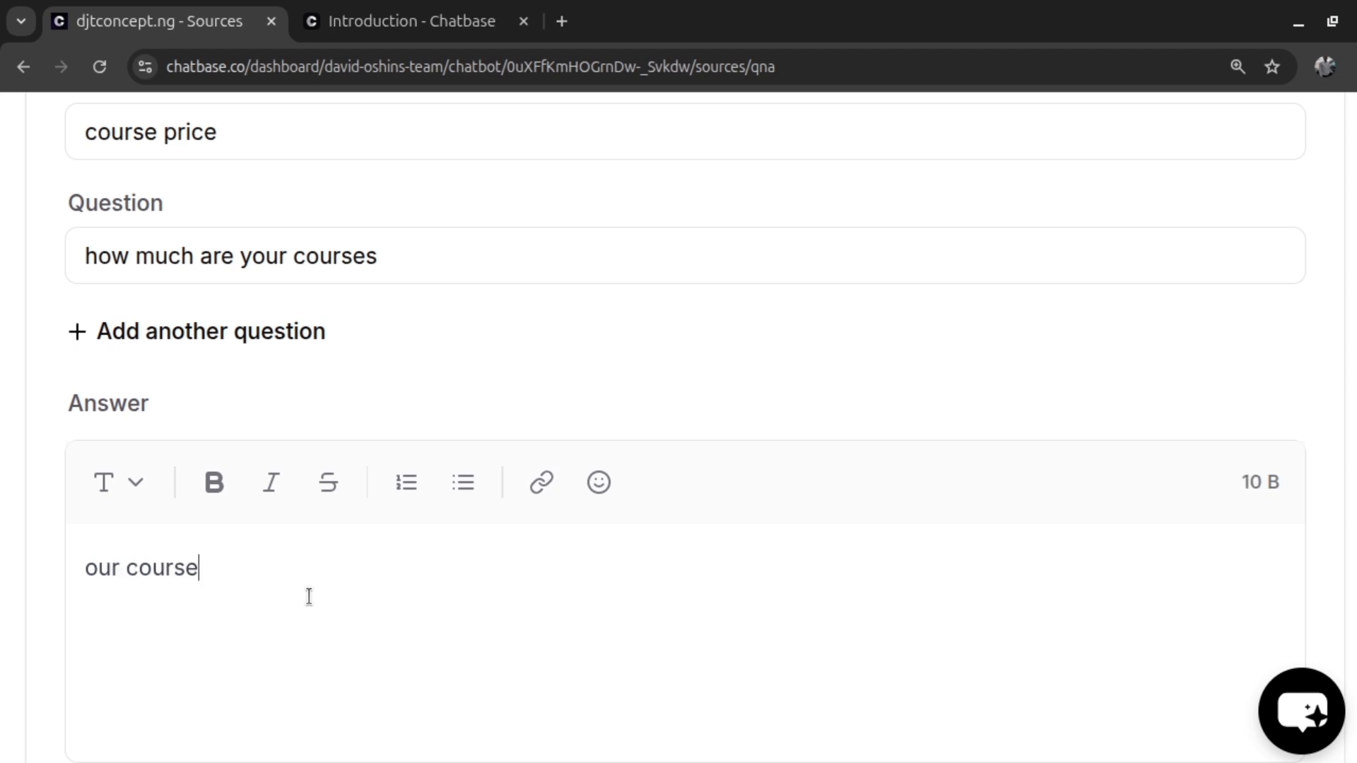
pyautogui.write('s go for ')
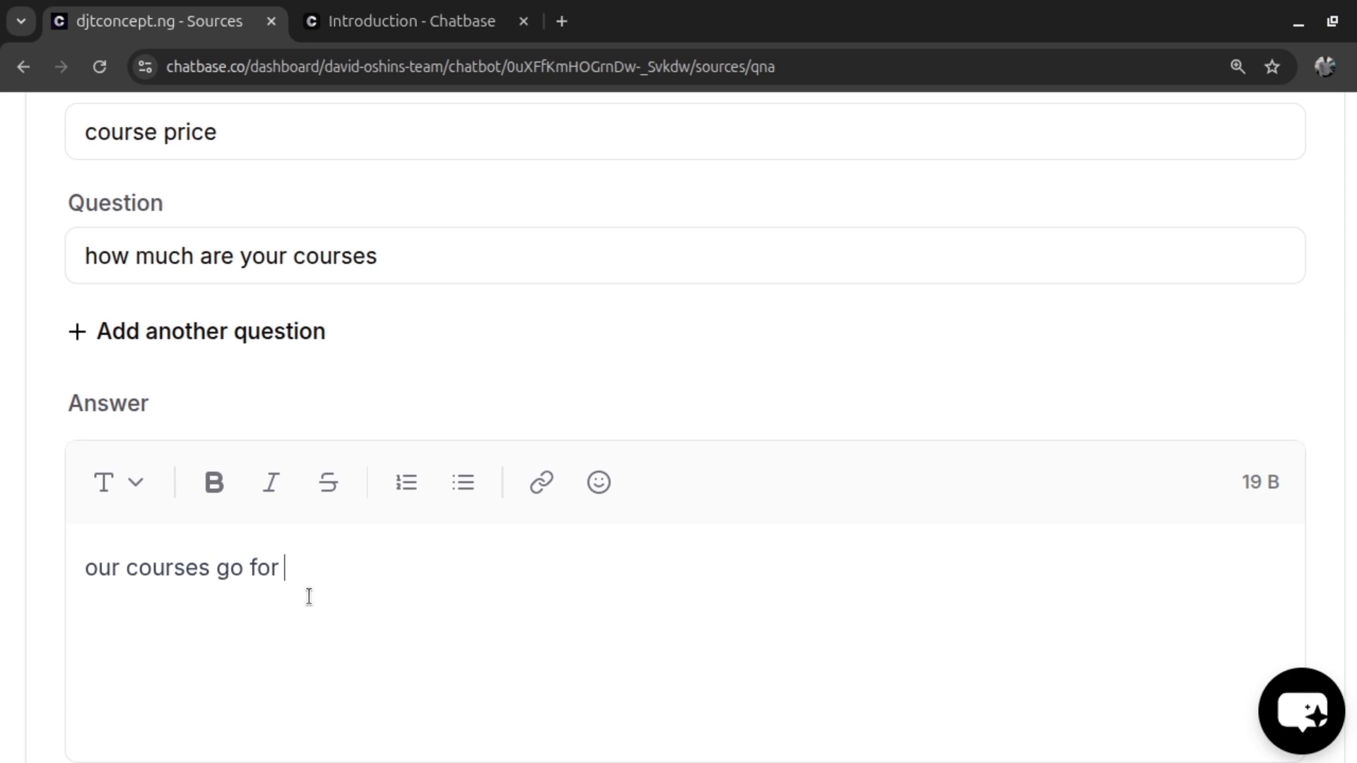
pyautogui.write('n50')
pyautogui.press('BackSpace')
pyautogui.press('BackSpace')
pyautogui.press('BackSpace')
pyautogui.write('N50,000')
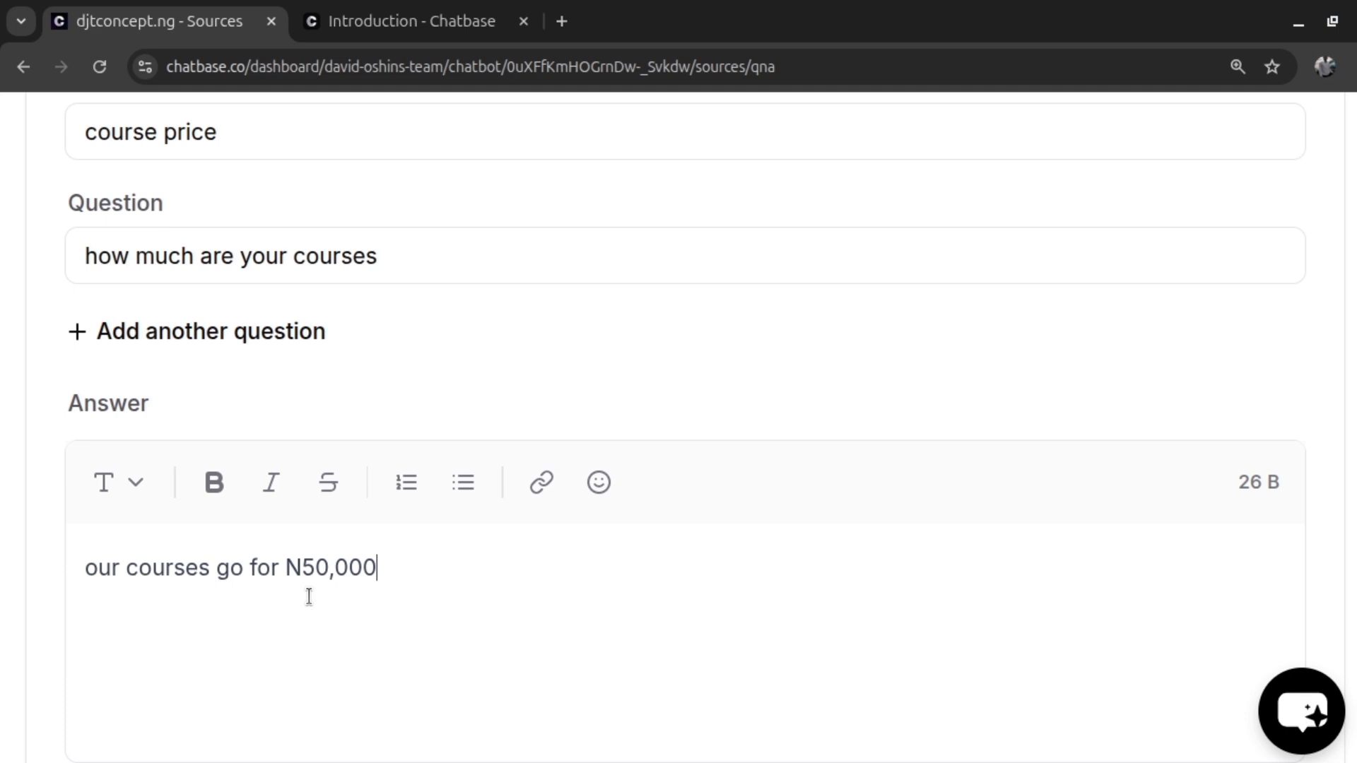
pyautogui.write(' per ')
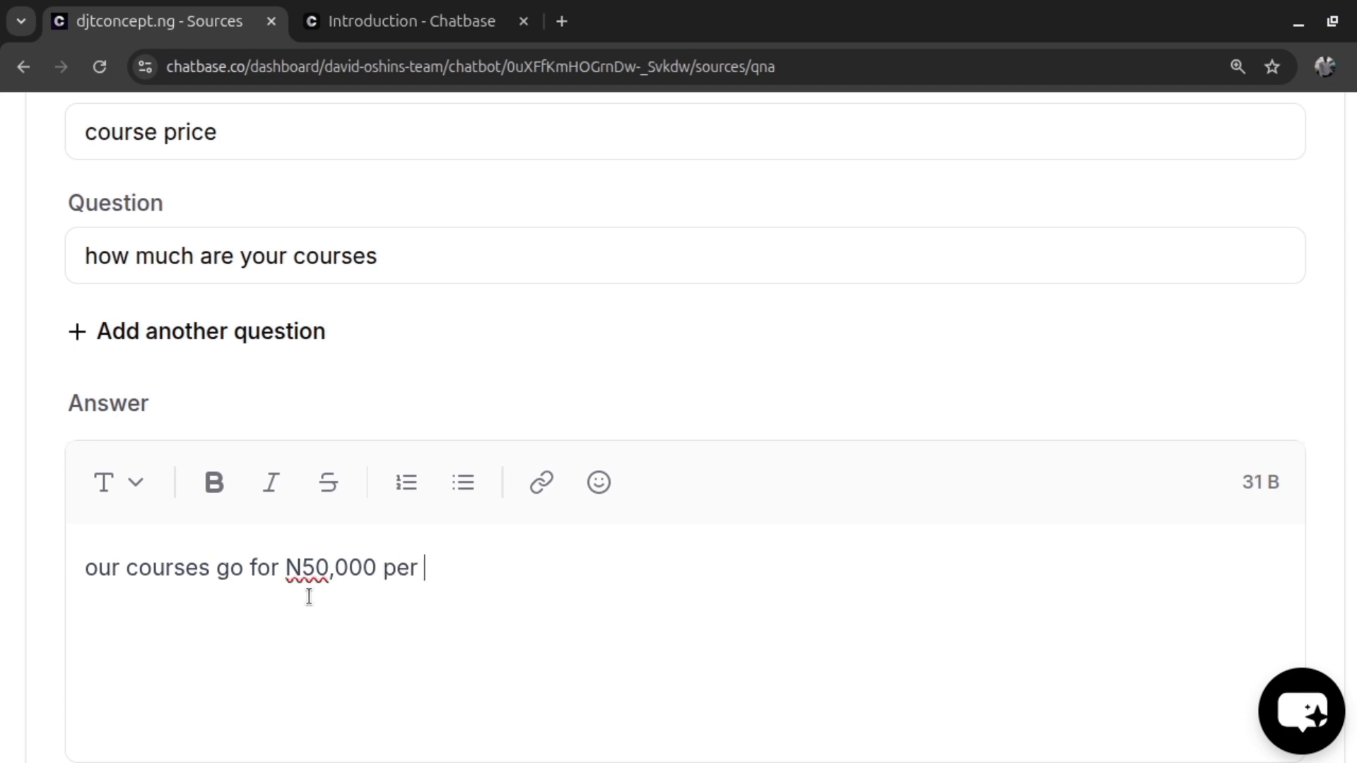
pyautogui.write('month')
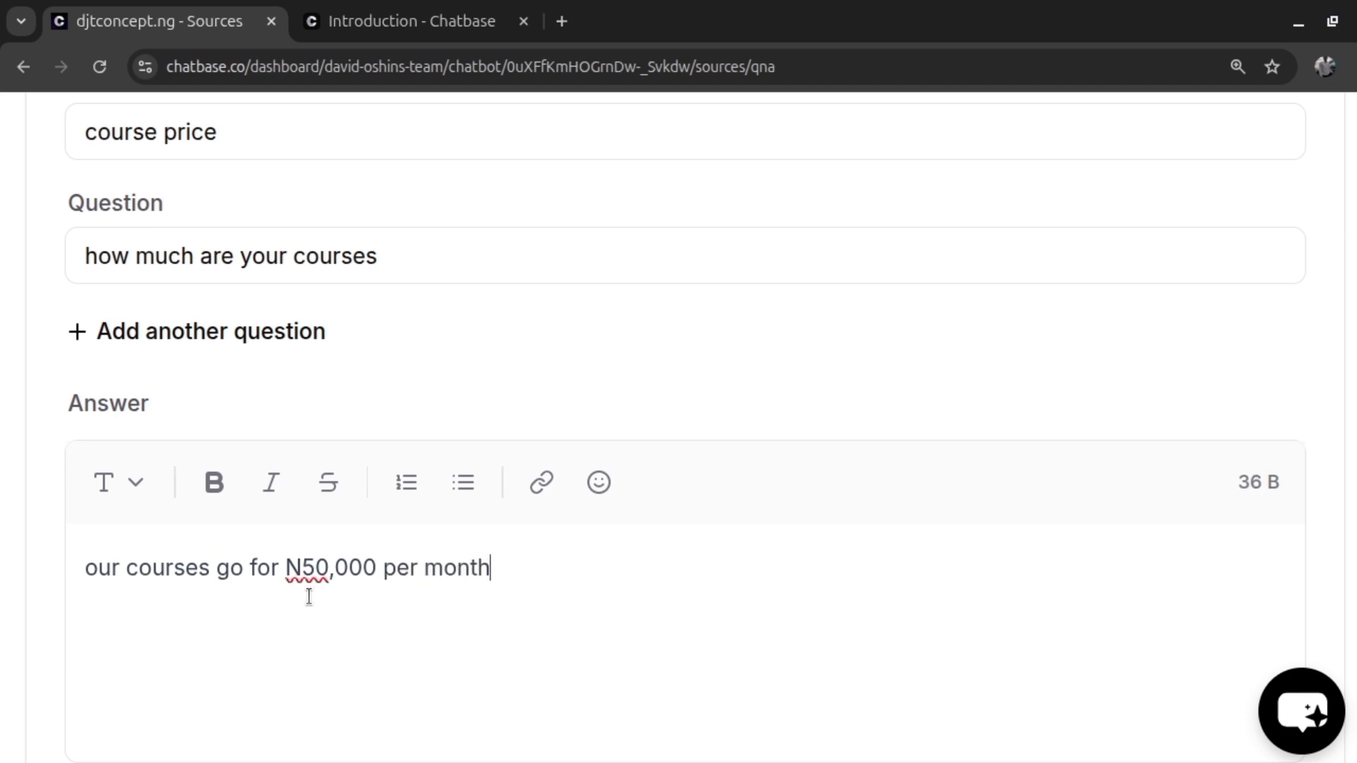
pyautogui.scroll(-7, 866, 560)
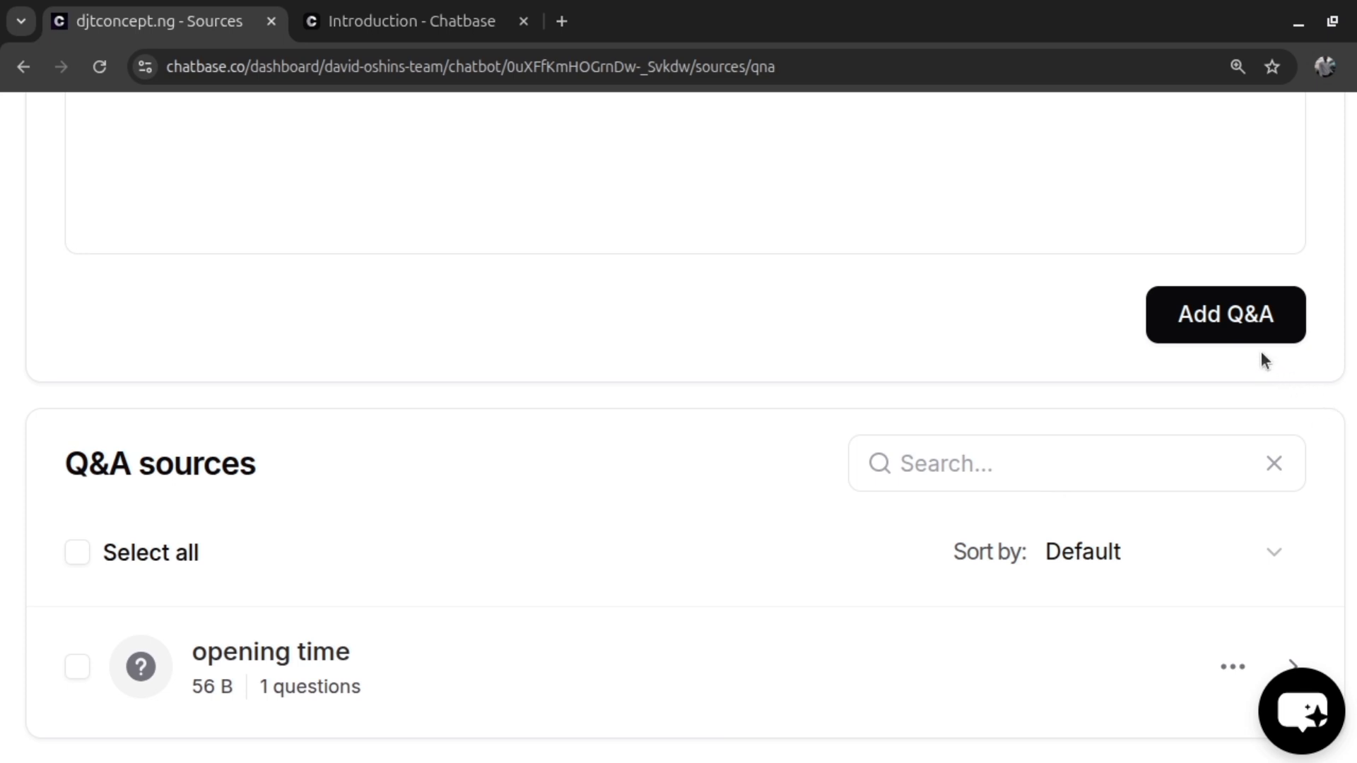
pyautogui.click(1243, 333)
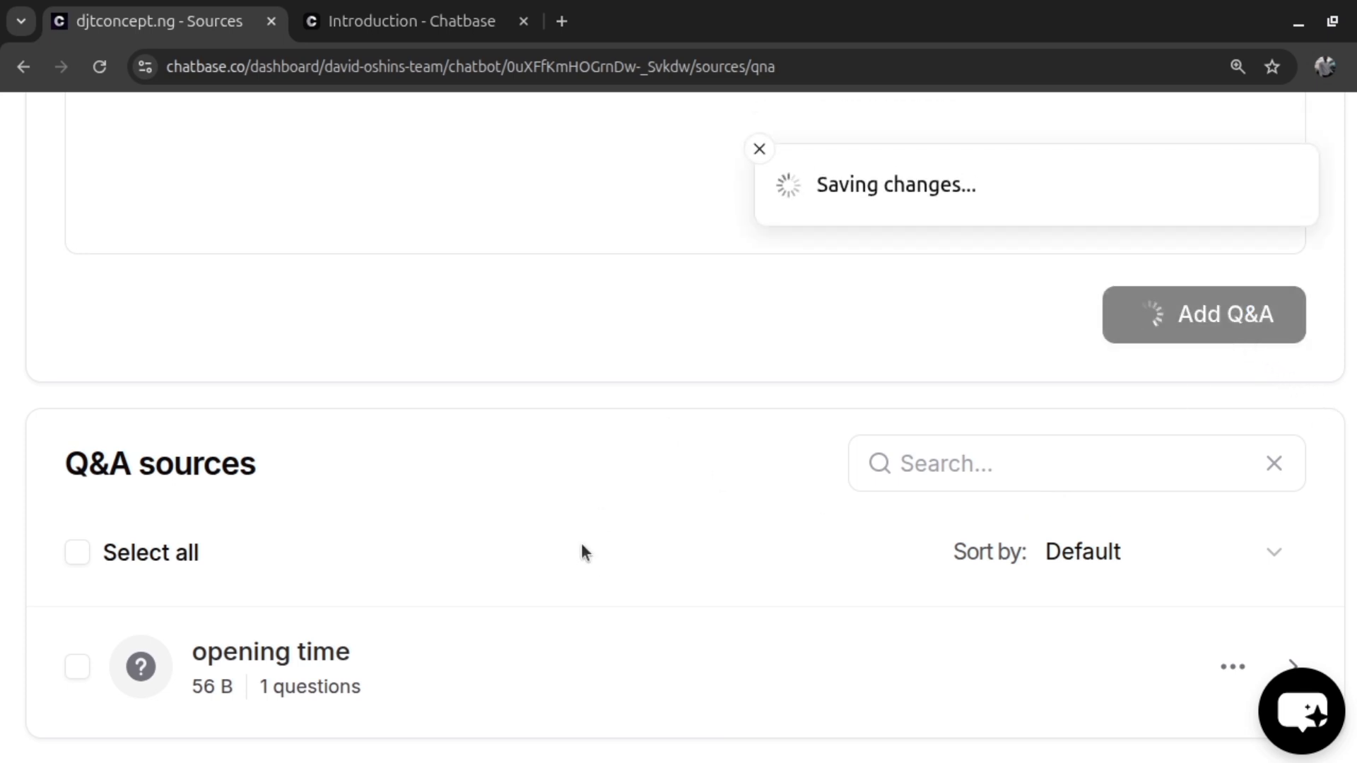
# Title a new Q&A "physical classes" and enter the question "DO you have physical classes".
pyautogui.scroll(5, 584, 533)
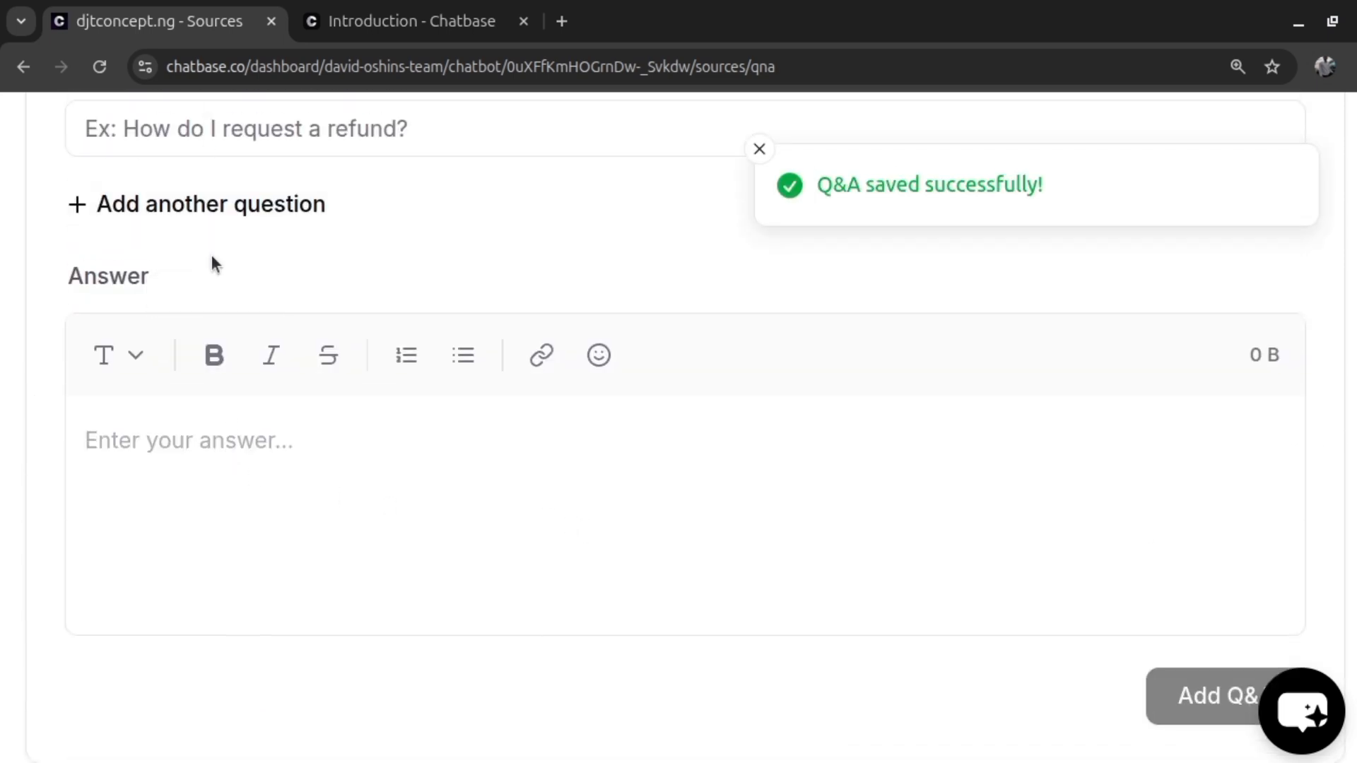
pyautogui.scroll(3, 216, 262)
pyautogui.click(230, 267)
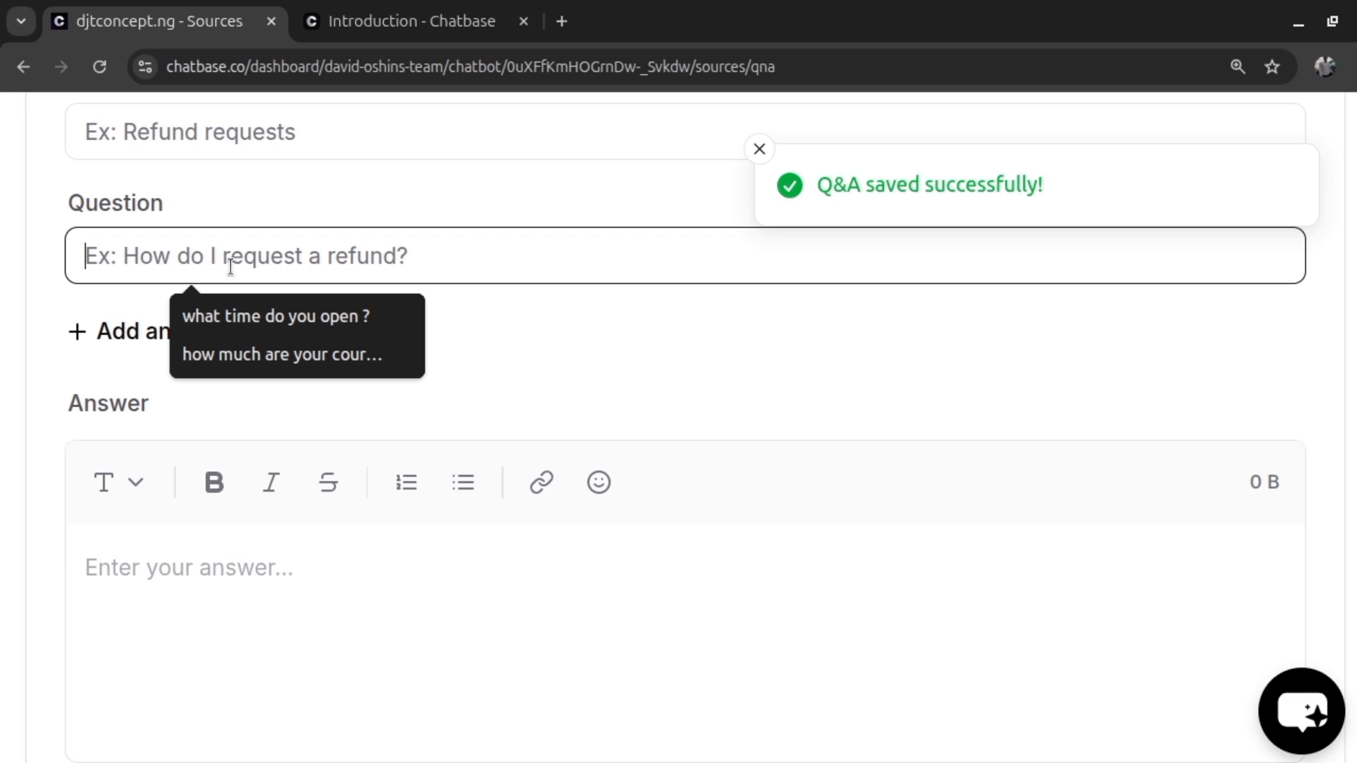
pyautogui.click(267, 138)
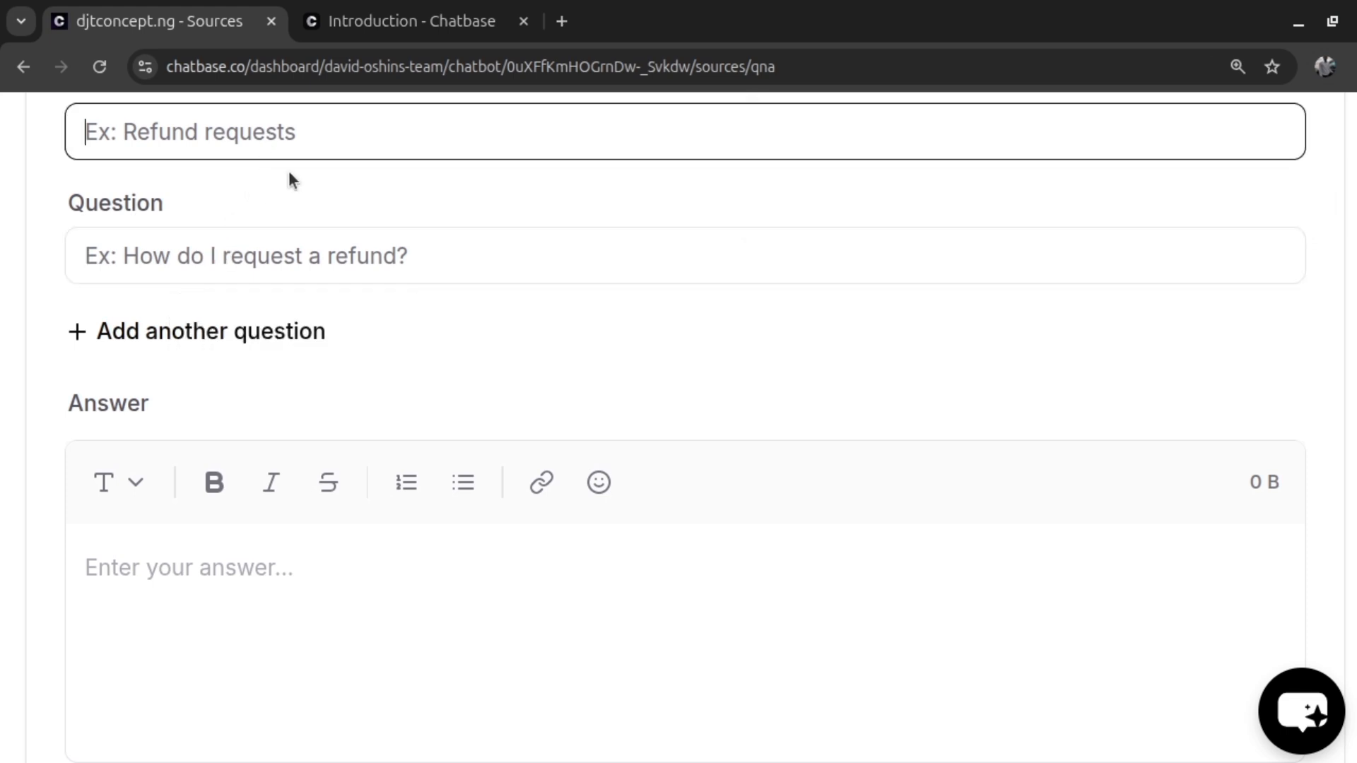
pyautogui.write('phy')
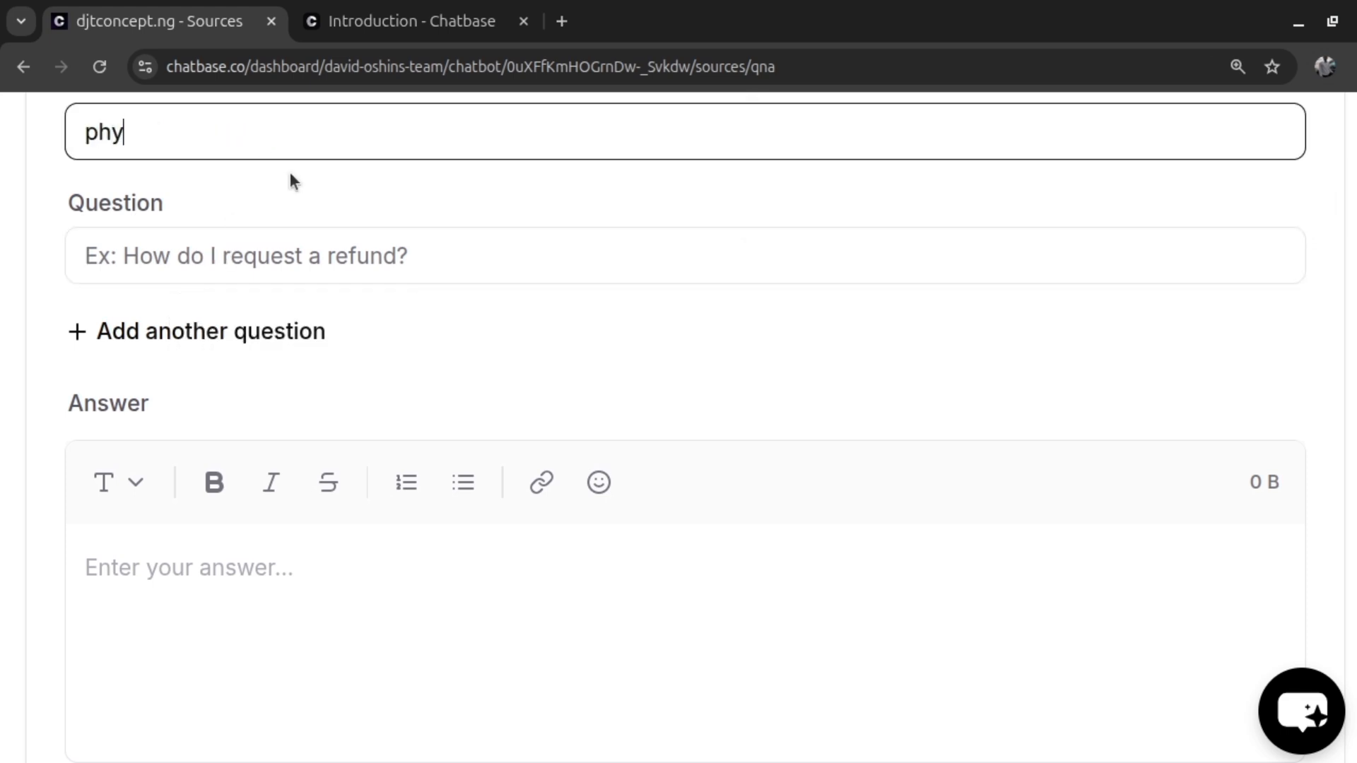
pyautogui.write('sical classes')
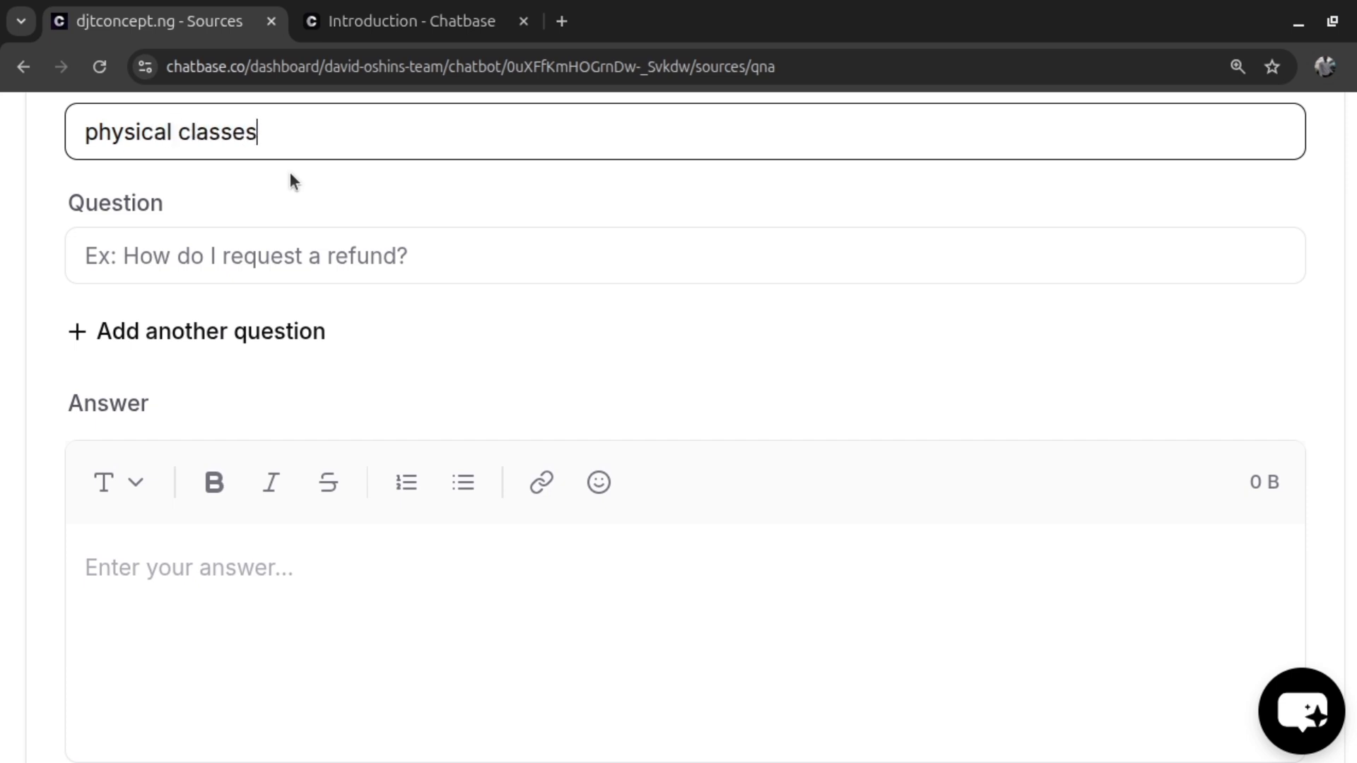
pyautogui.click(210, 258)
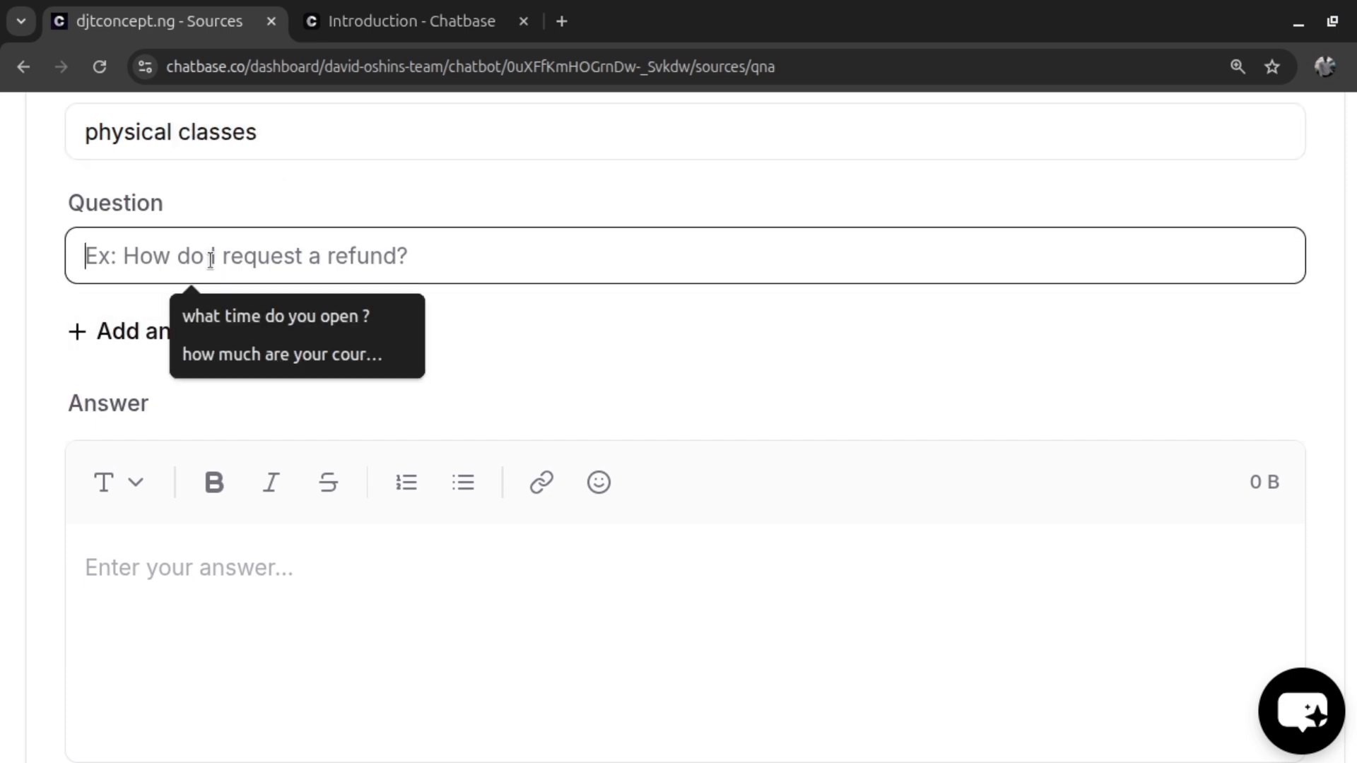
pyautogui.write('DO yo')
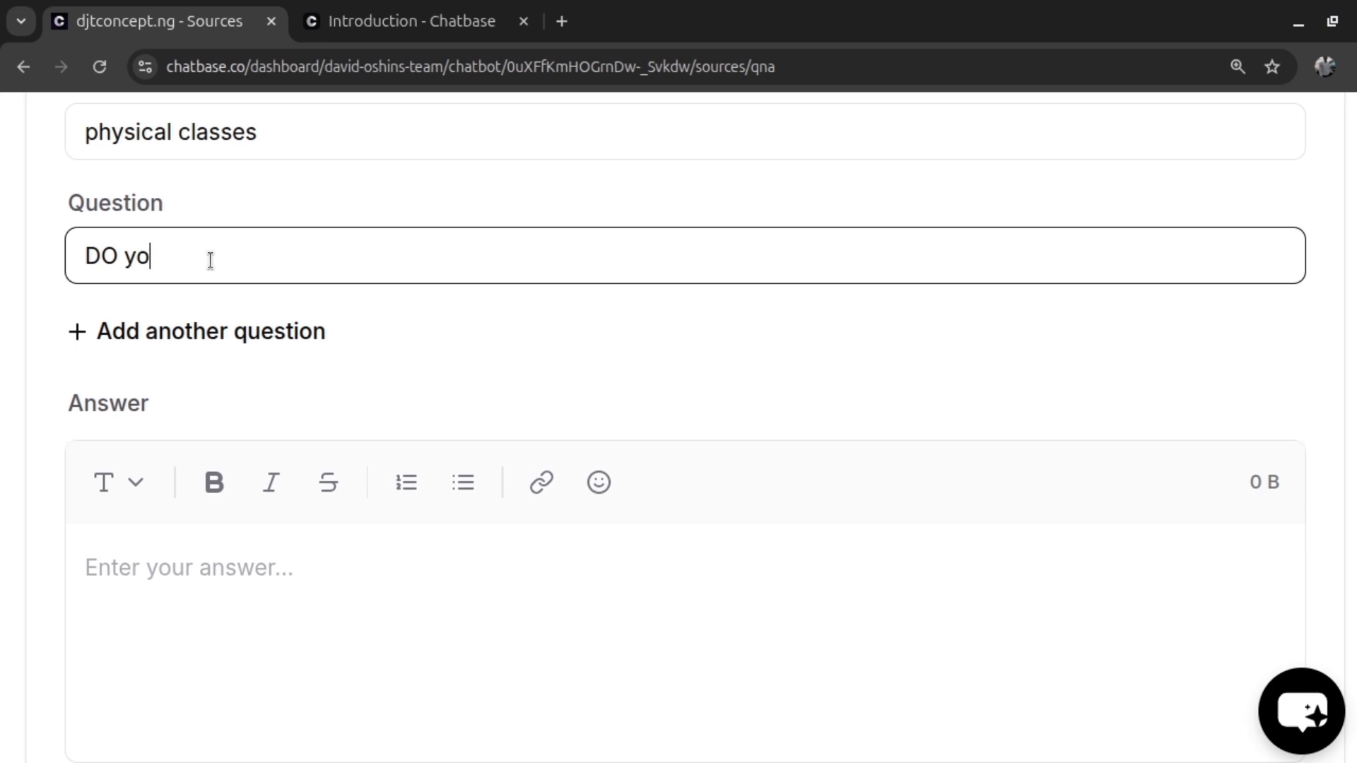
pyautogui.write('u have p')
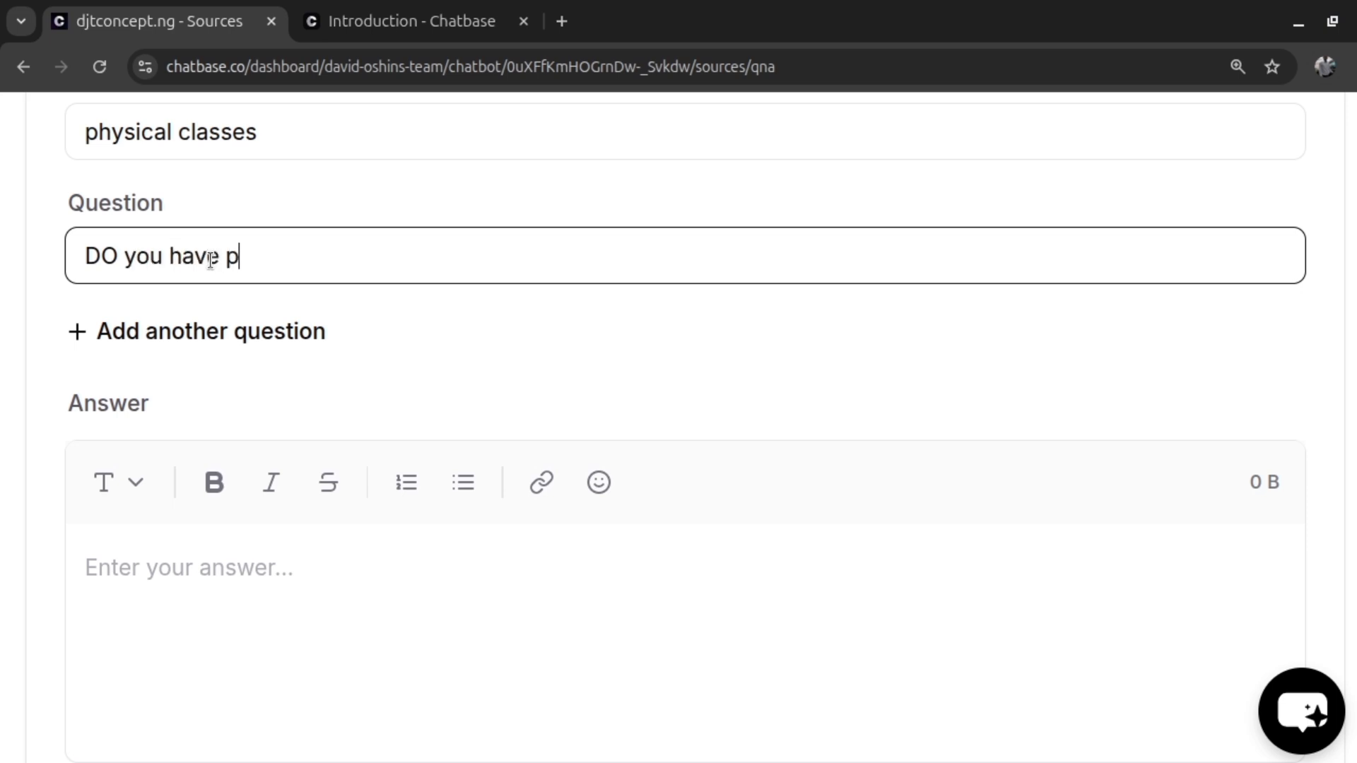
pyautogui.write('hysical ')
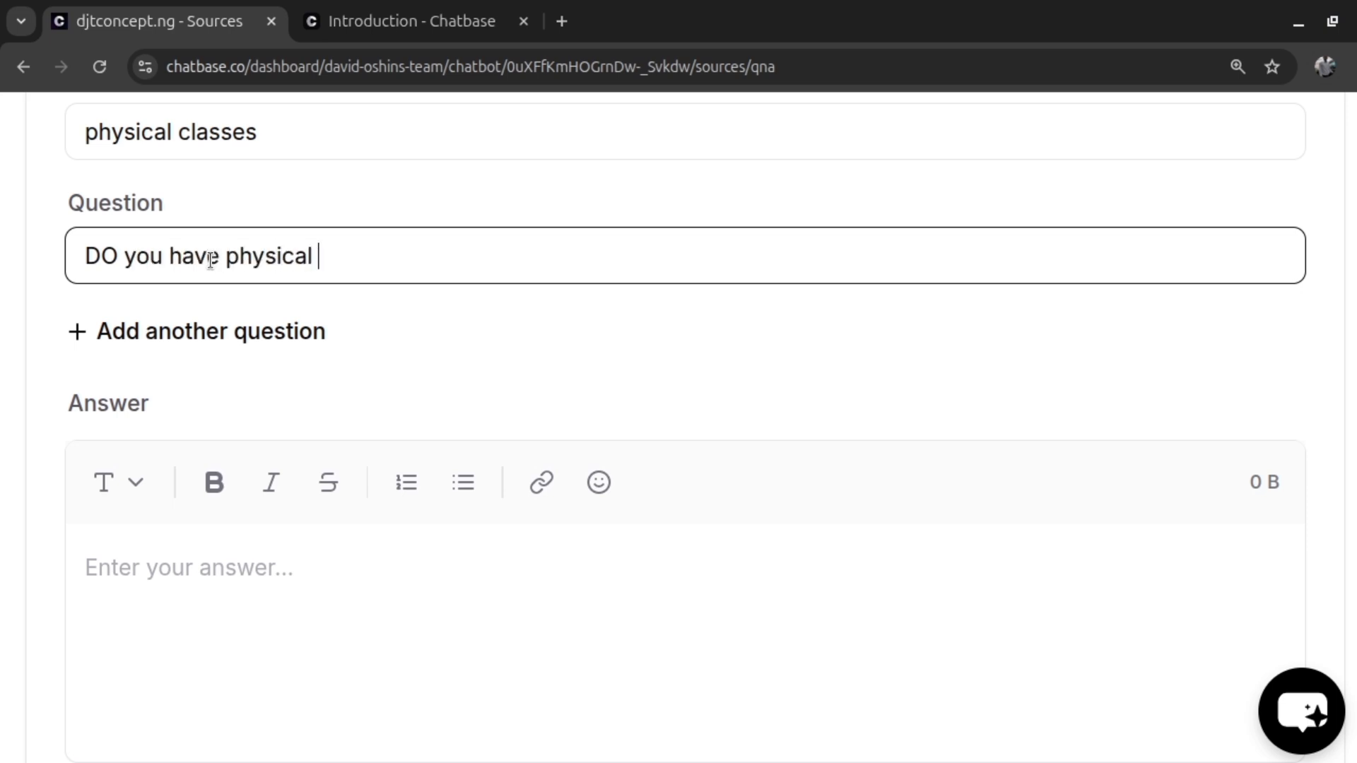
pyautogui.write('classes')
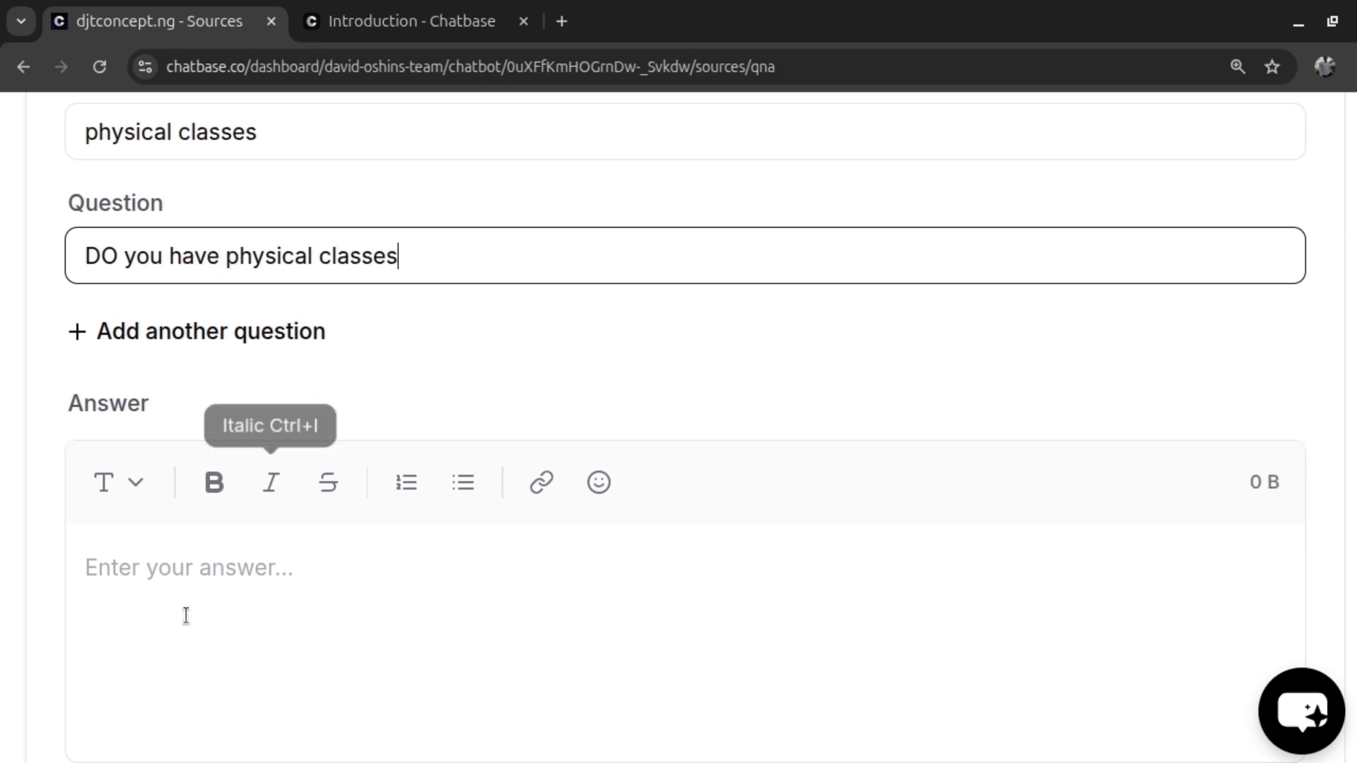
# Enter the answer "yes, our physical classes in in lagos, Nigeria" and add the physical classes Q&A to the sources.
pyautogui.click(220, 590)
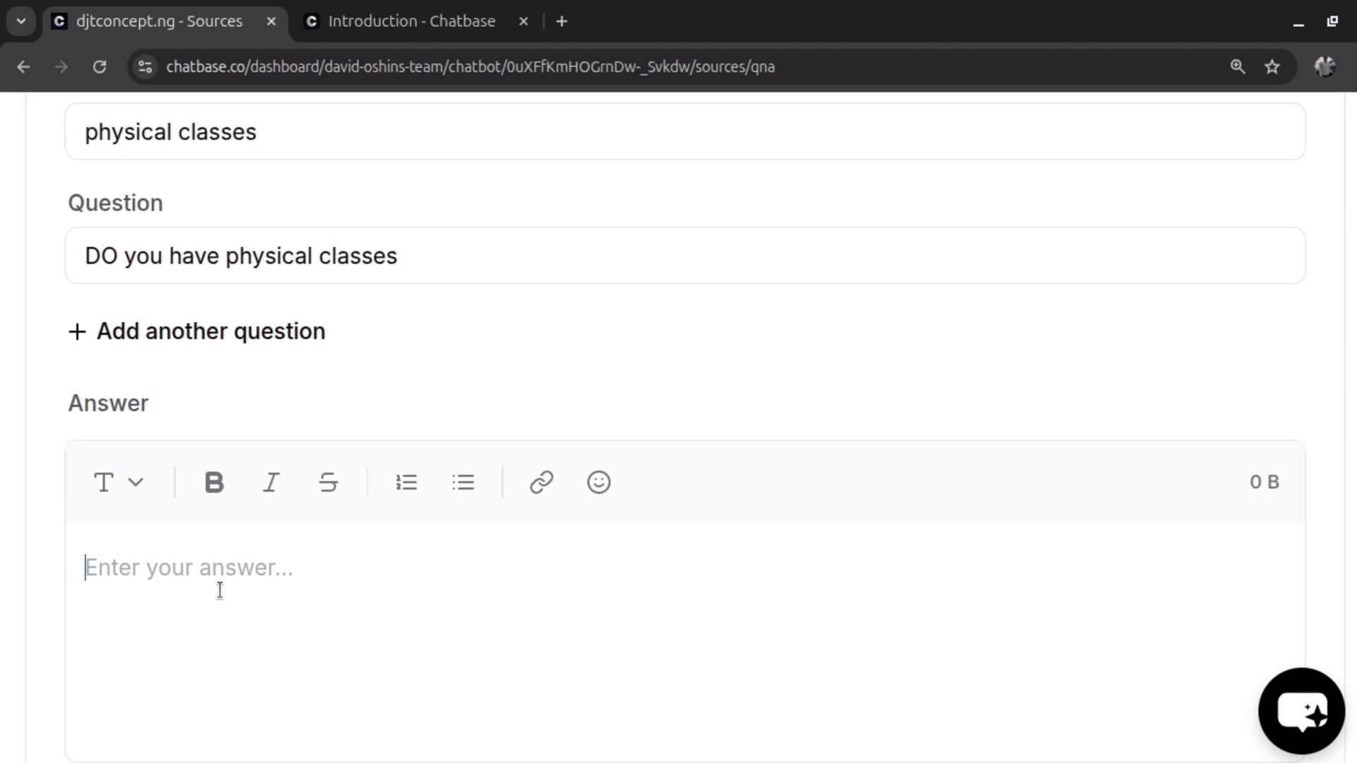
pyautogui.write('yes, our ')
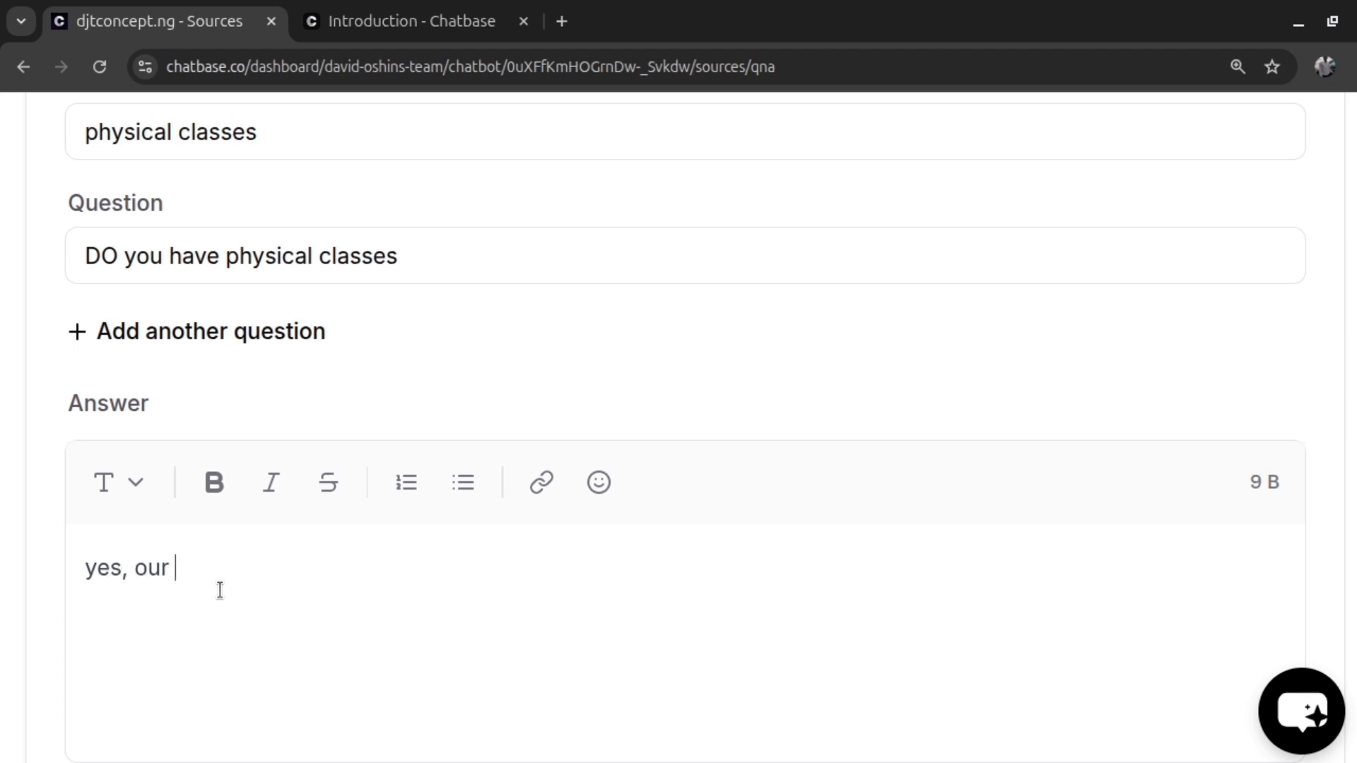
pyautogui.write('physica')
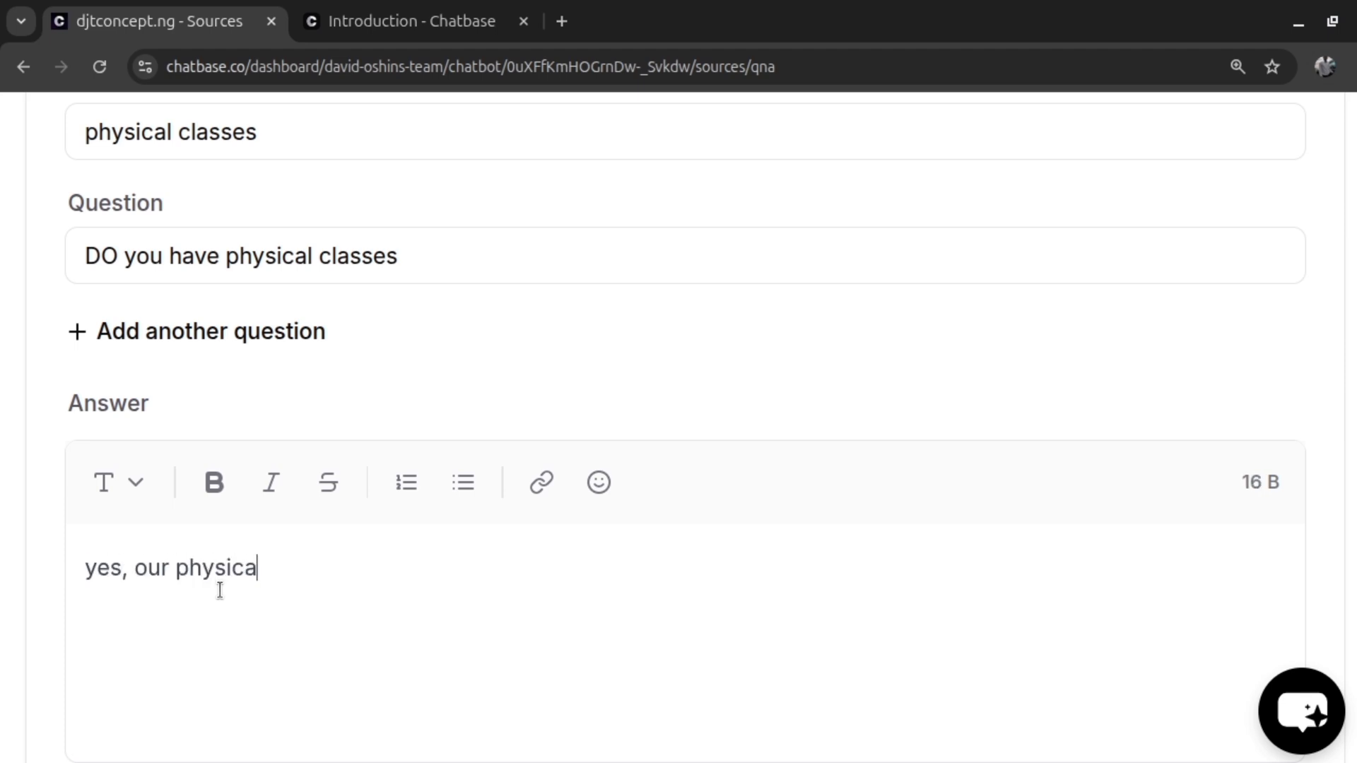
pyautogui.write('l class')
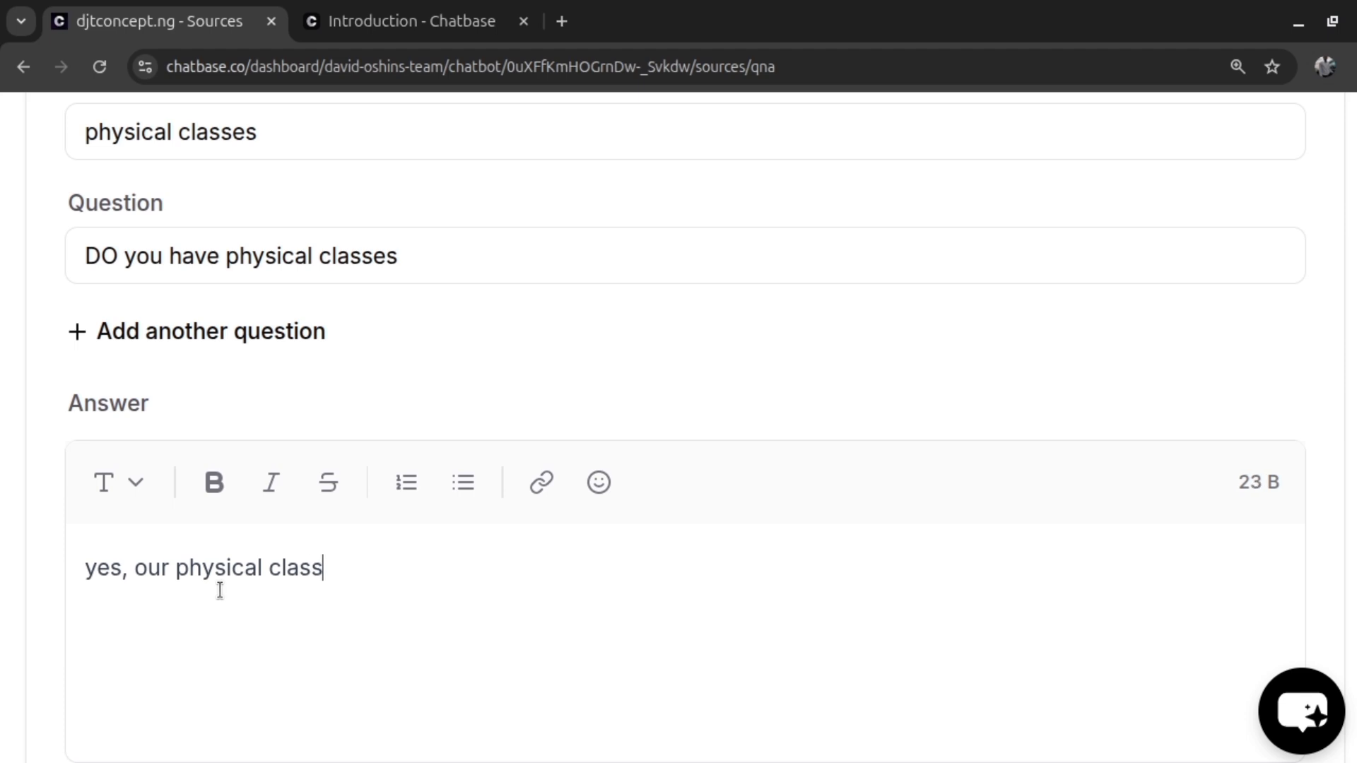
pyautogui.write('es in in lagos')
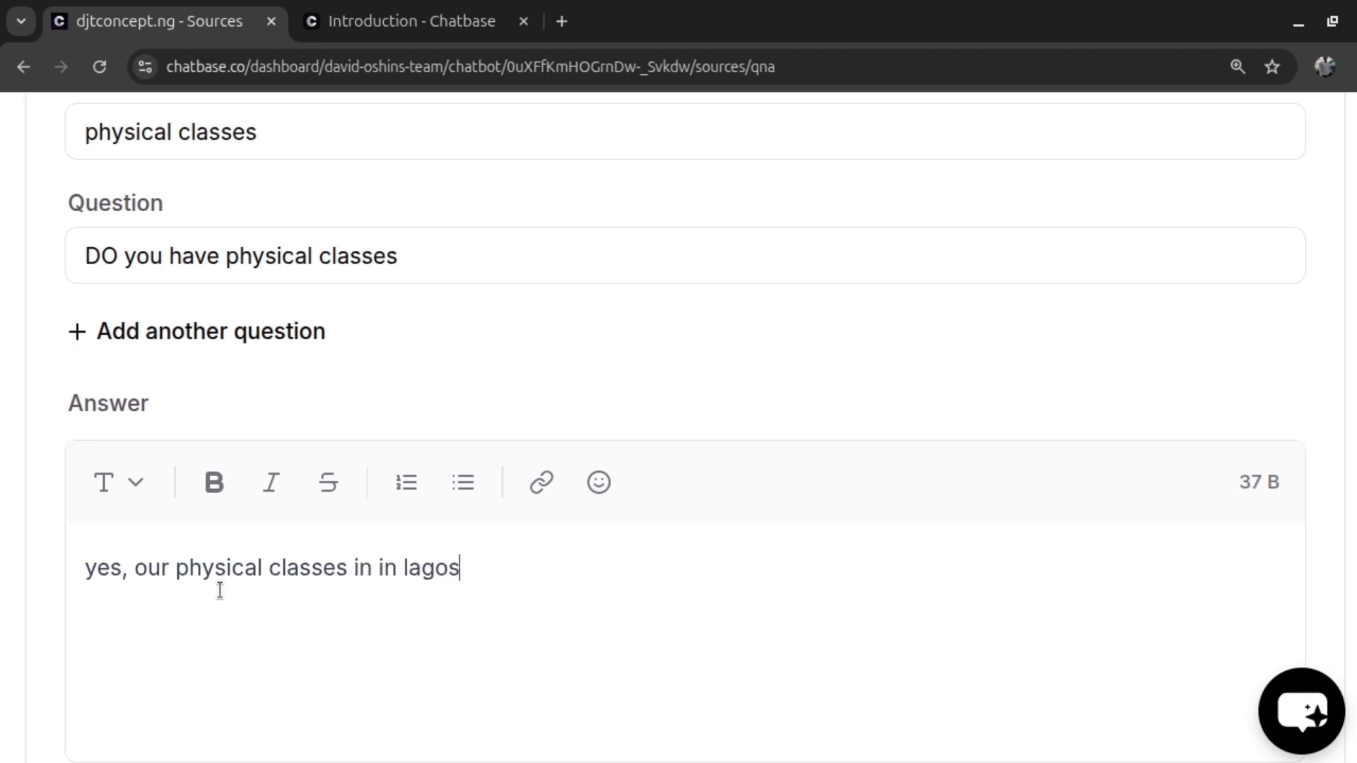
pyautogui.write(', Niger')
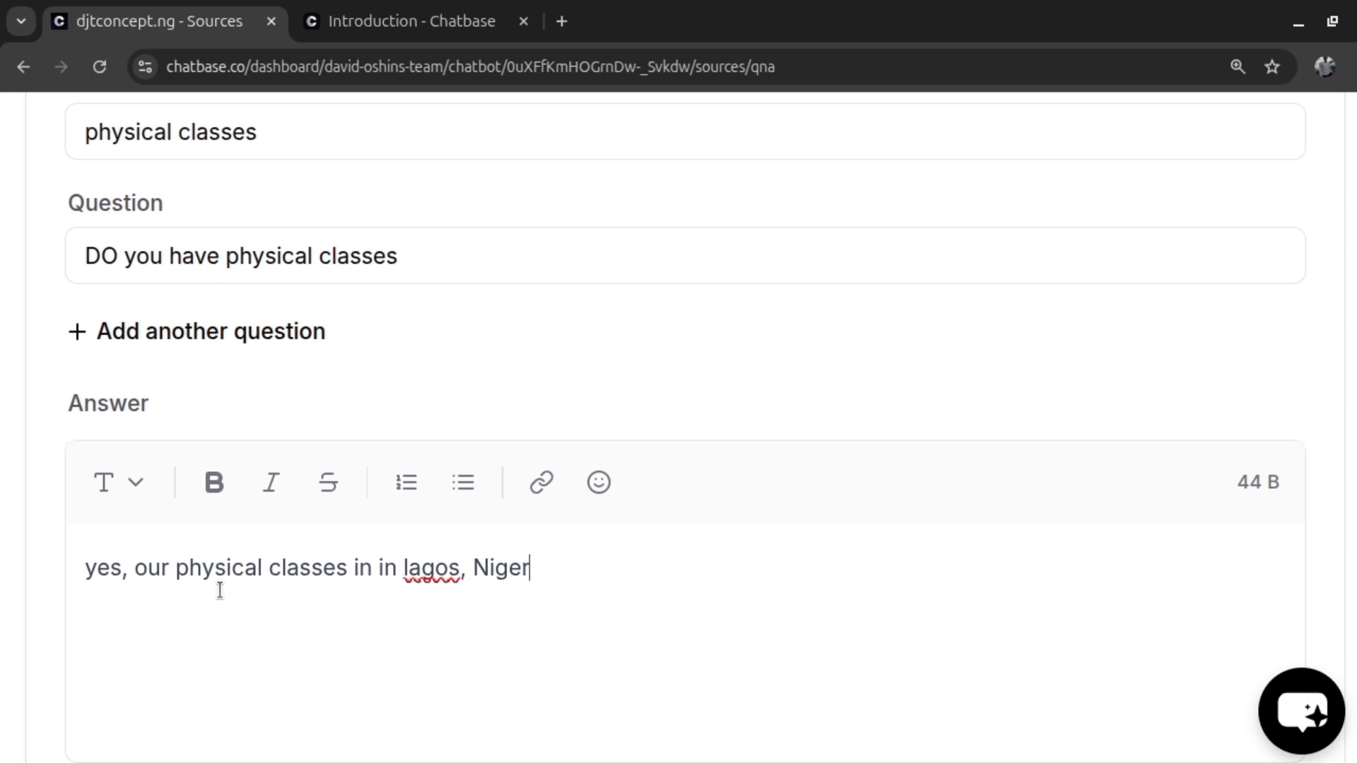
pyautogui.write('aia')
pyautogui.press('BackSpace')
pyautogui.press('BackSpace')
pyautogui.press('BackSpace')
pyautogui.write('ia')
pyautogui.scroll(-5, 1054, 705)
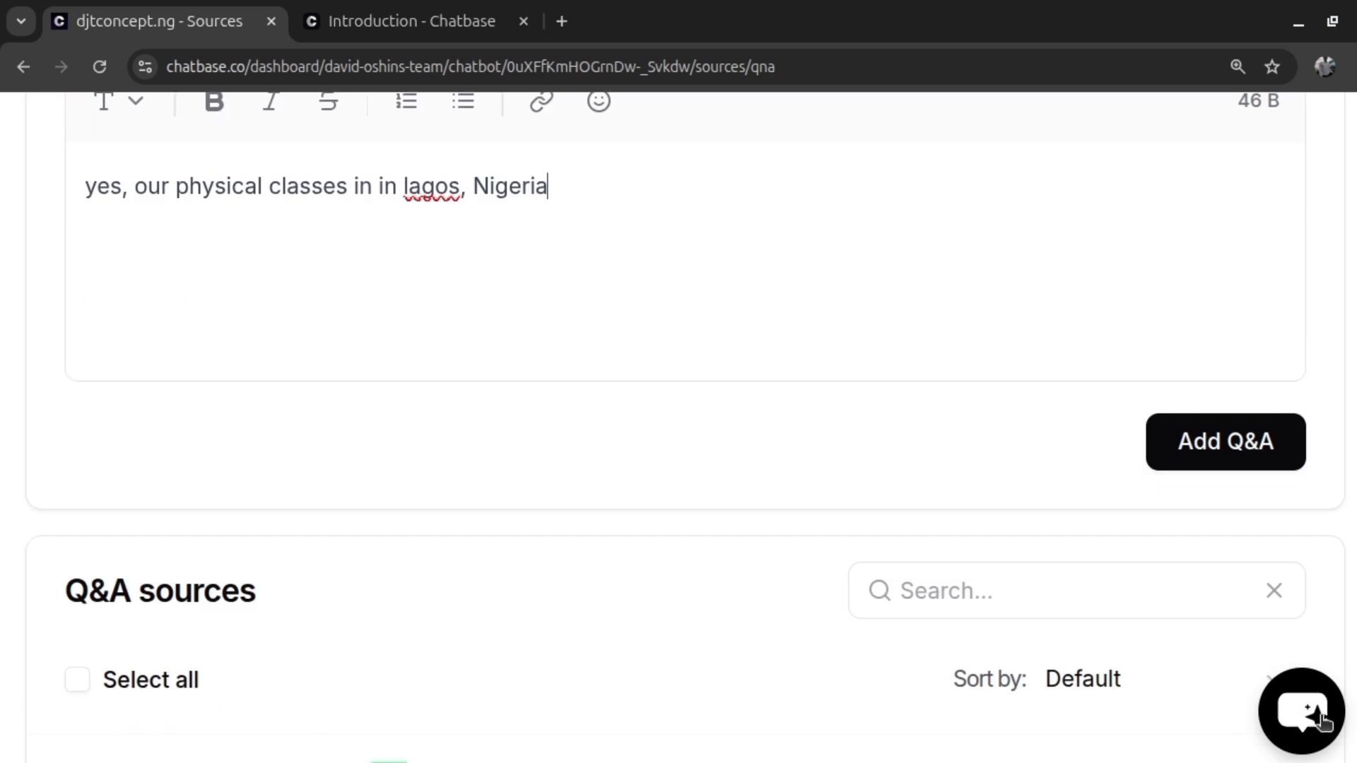
pyautogui.click(1199, 463)
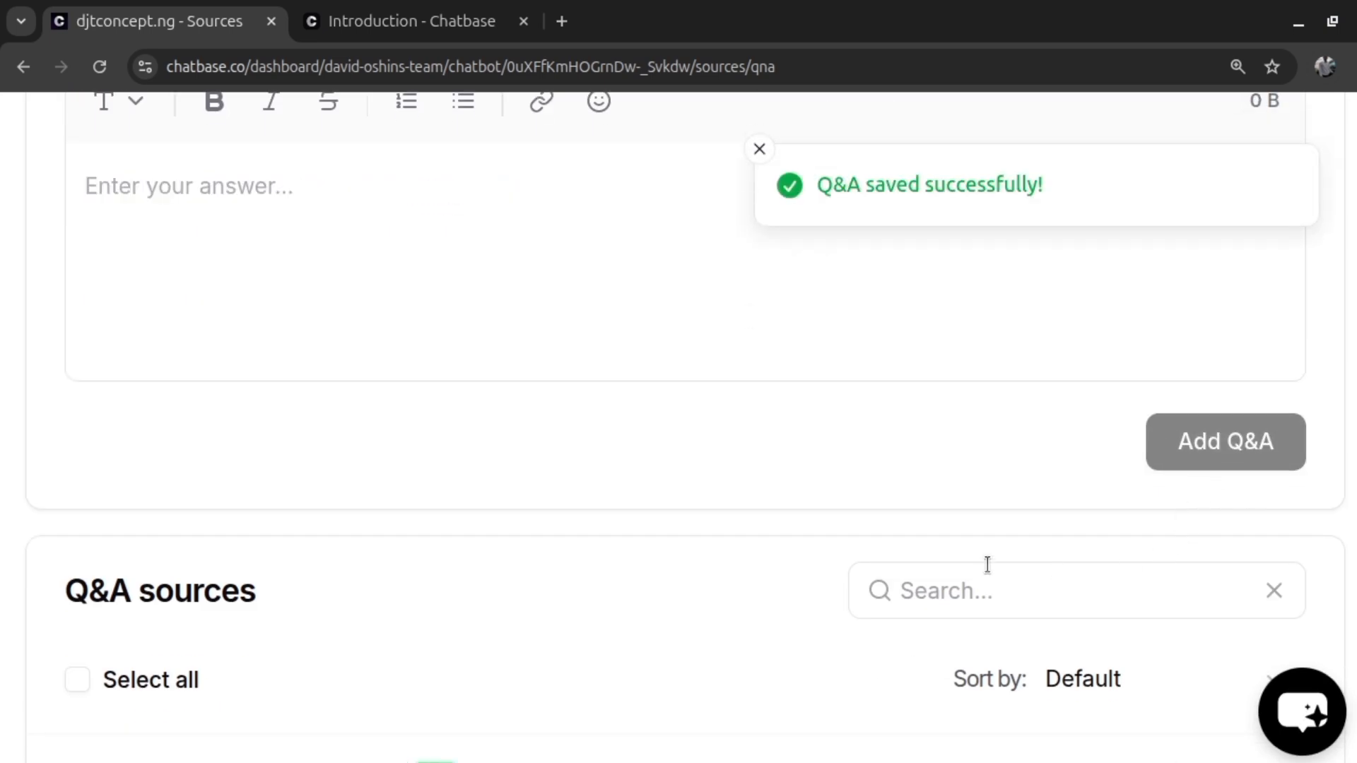
pyautogui.scroll(-3, 701, 347)
pyautogui.scroll(-2, 660, 431)
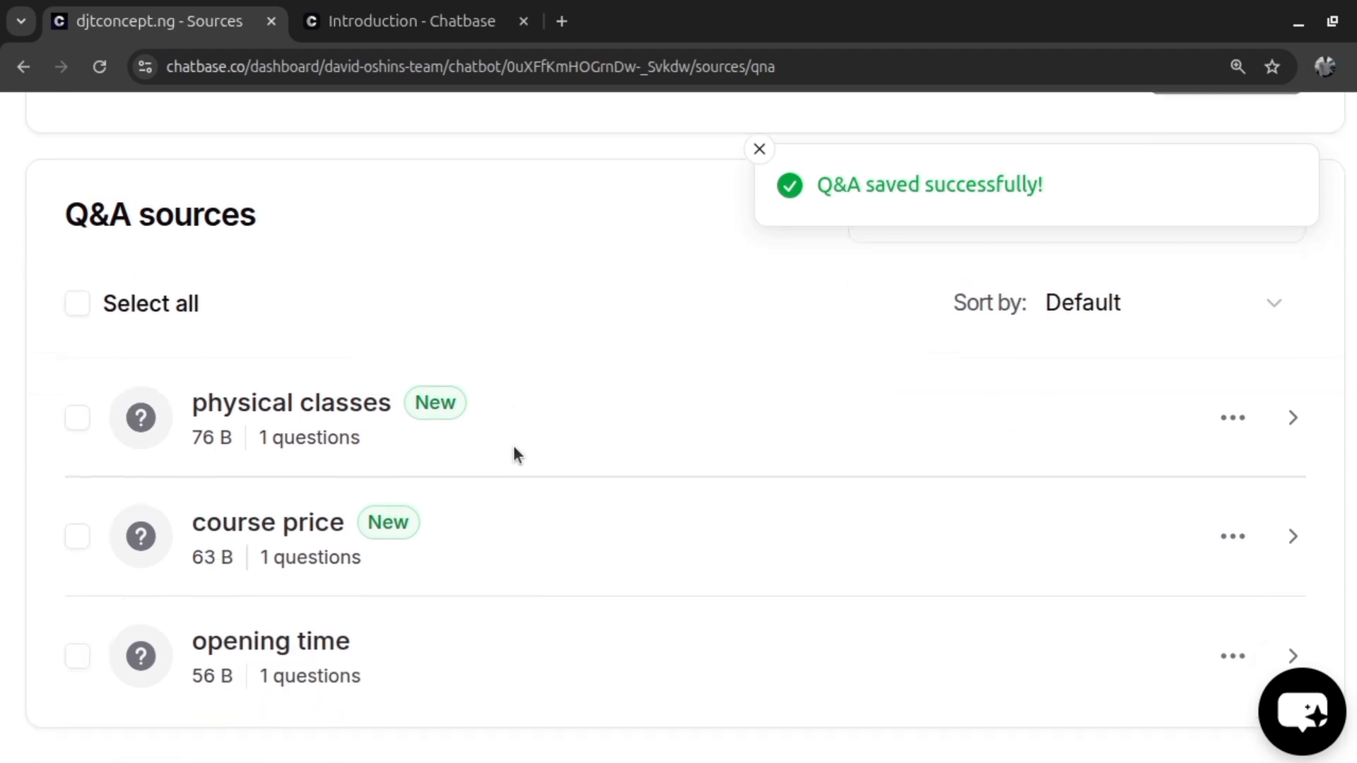
# Open the agent's text sources and look over the form for adding plain text training content.
pyautogui.scroll(8, 499, 460)
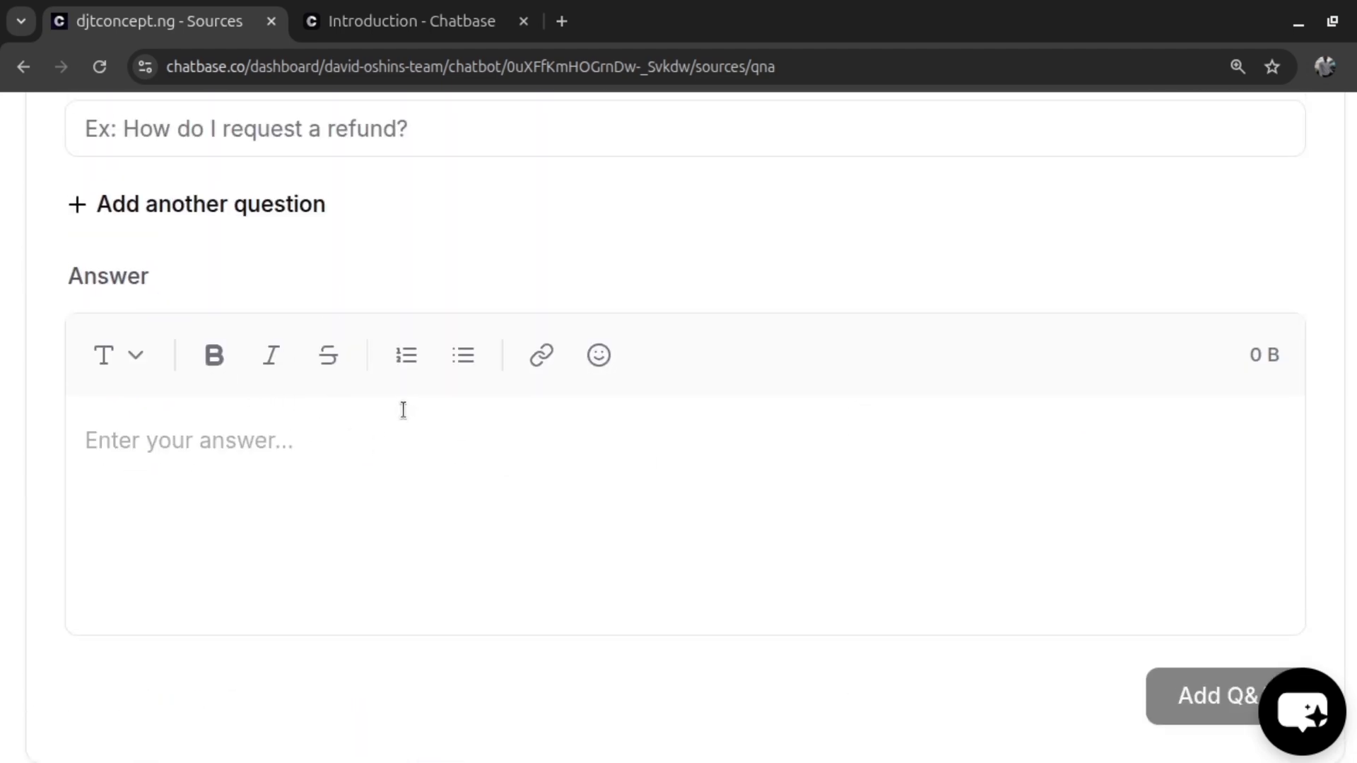
pyautogui.scroll(3, 414, 333)
pyautogui.scroll(6, 282, 311)
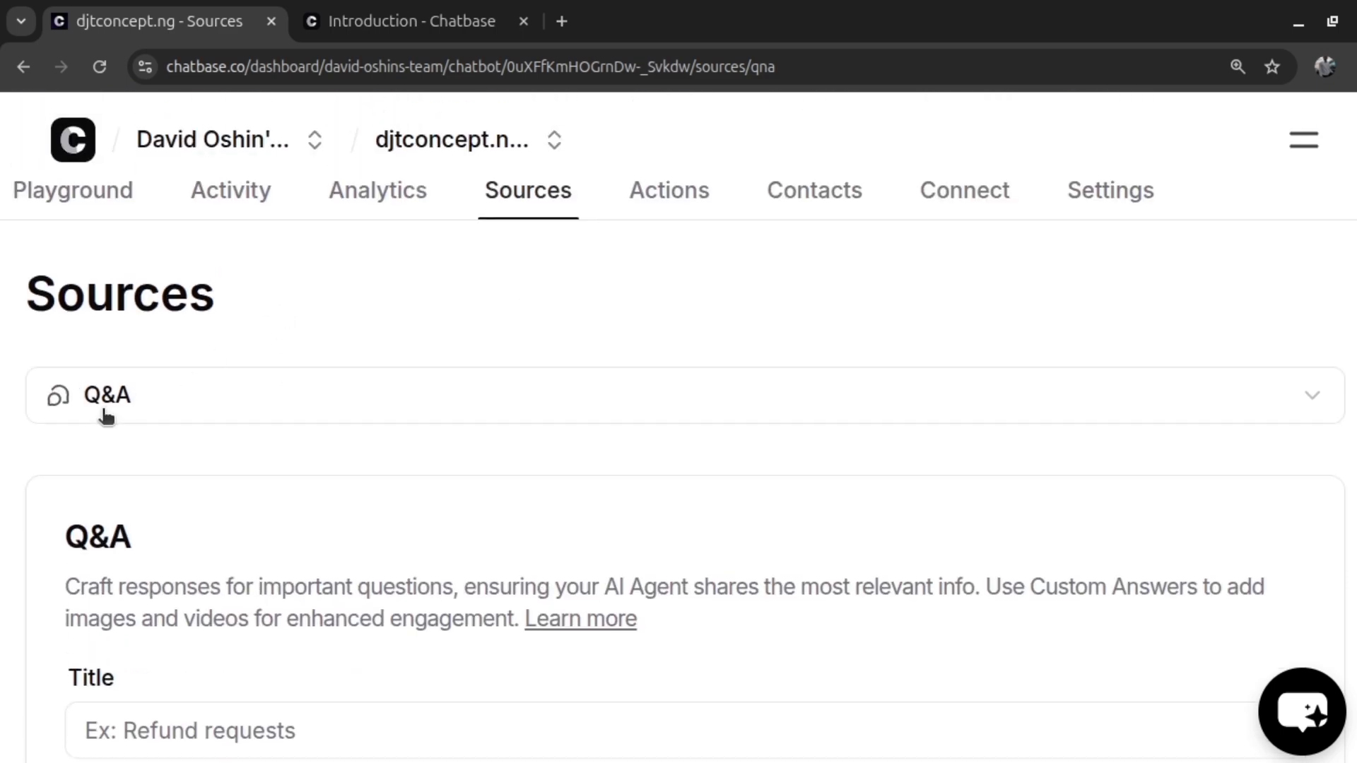
pyautogui.hotkey('ctrl', '-')
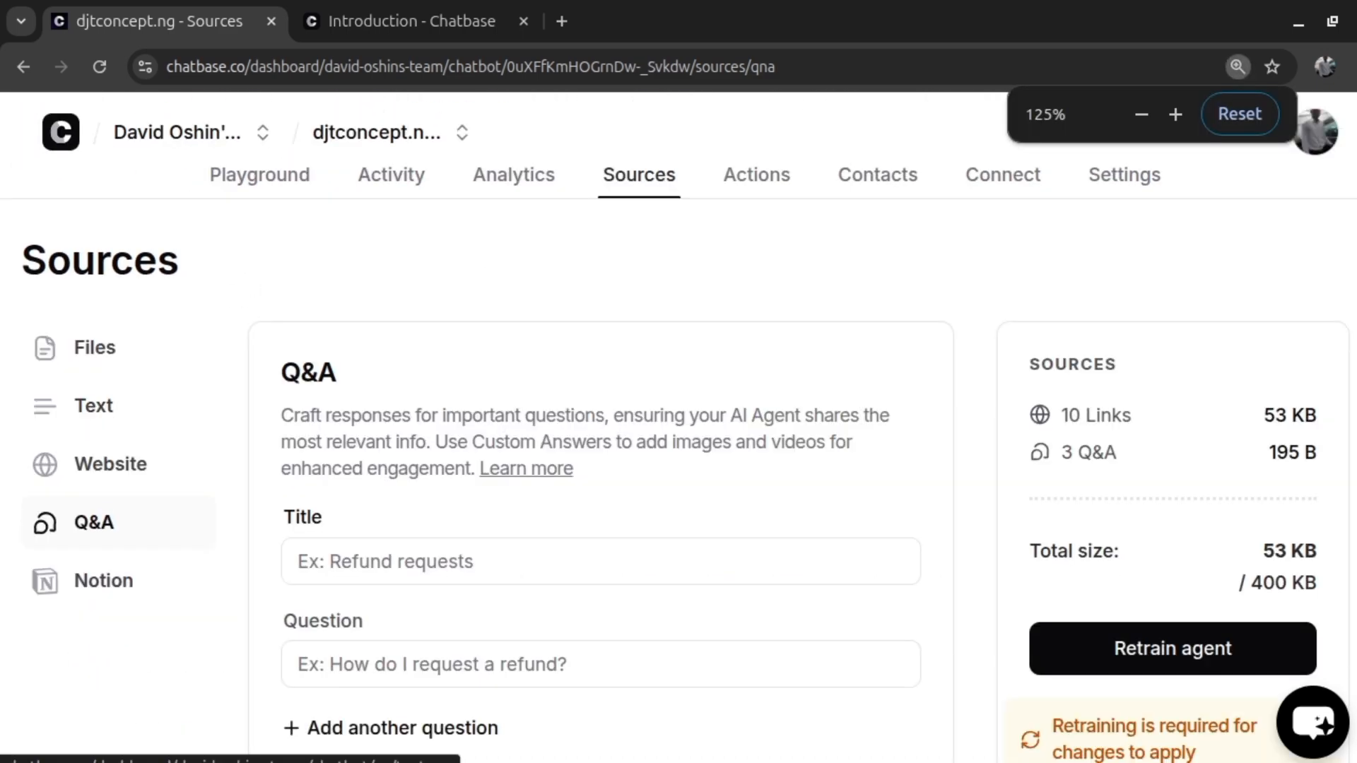
pyautogui.click(97, 417)
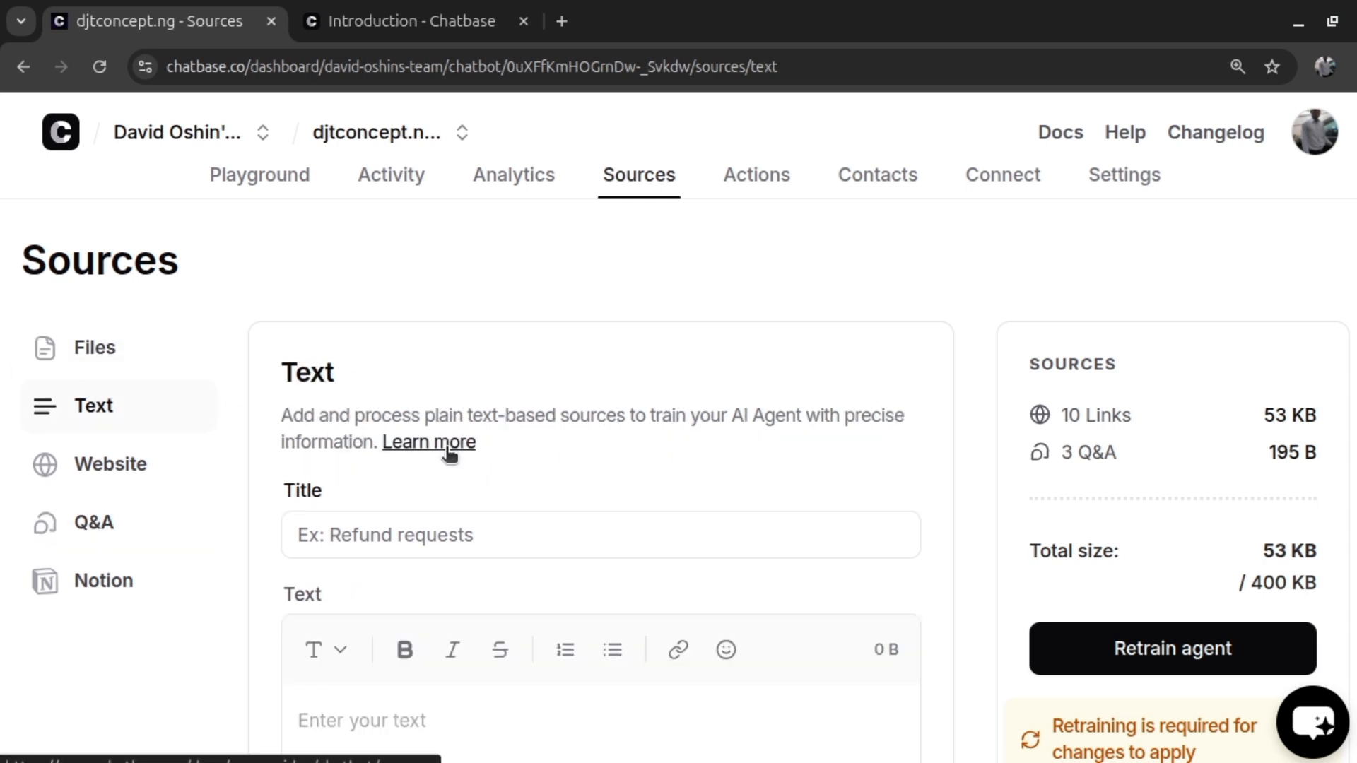
pyautogui.scroll(-3, 424, 424)
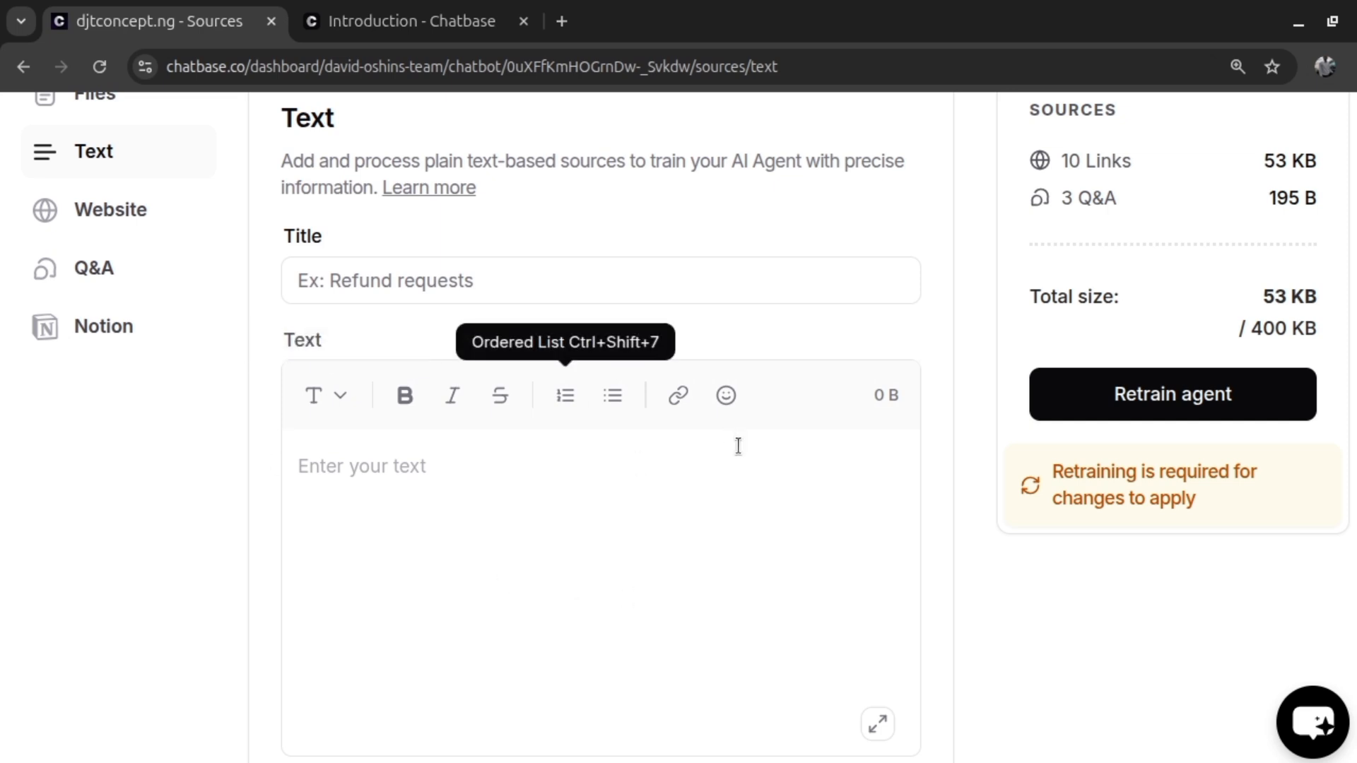
# Retrain the agent so that the newly added Q&A sources apply.
pyautogui.scroll(3, 737, 445)
pyautogui.scroll(-2, 738, 445)
pyautogui.scroll(2, 738, 445)
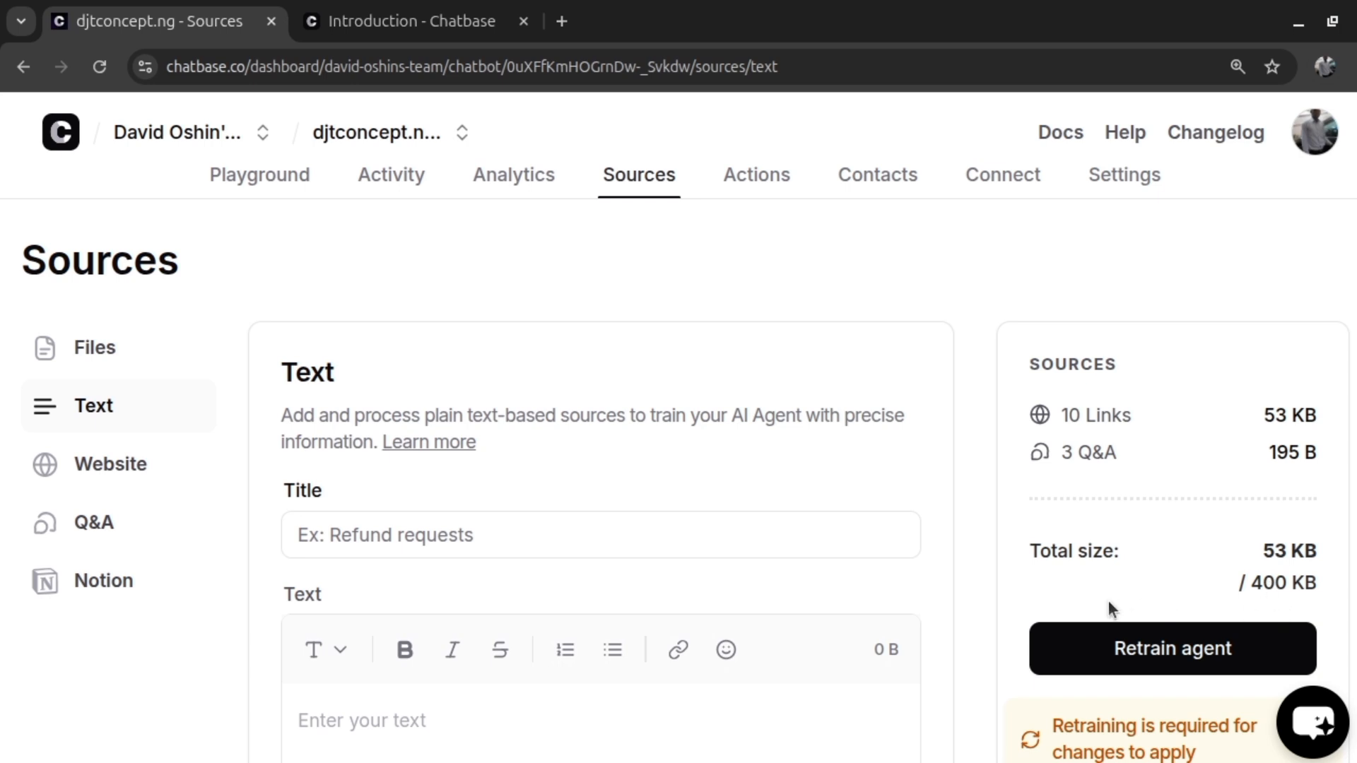
pyautogui.scroll(-2, 1119, 611)
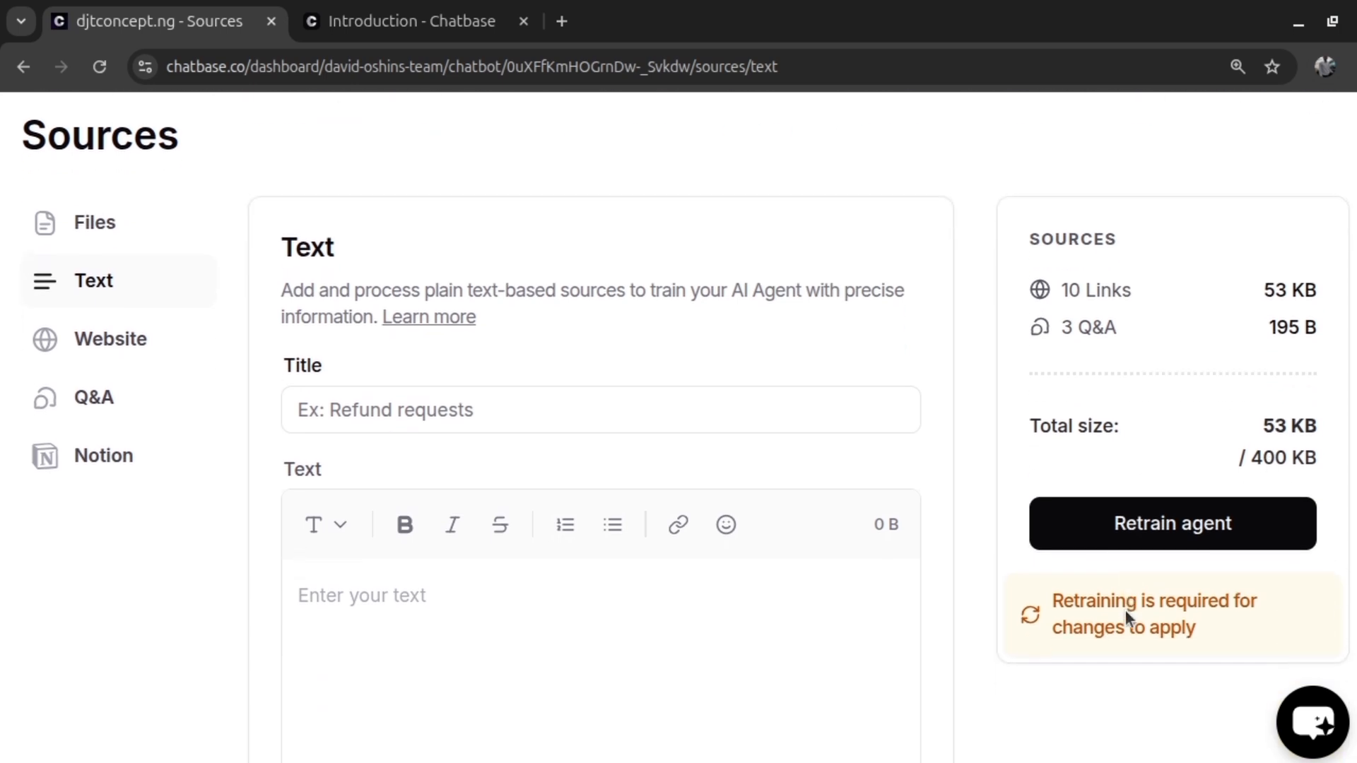
pyautogui.click(1244, 535)
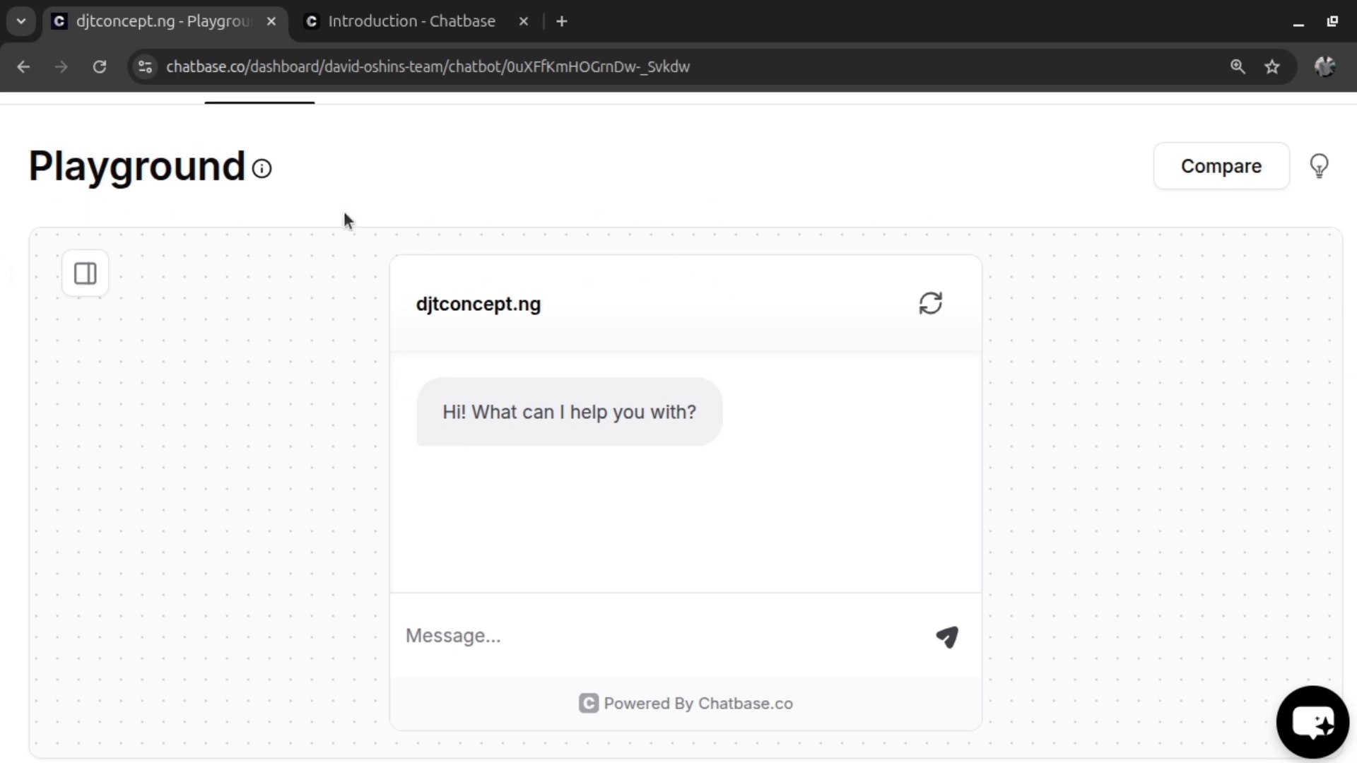
# Open the agent's general settings and review them down to the danger zone's deletion options.
pyautogui.scroll(2, 1100, 192)
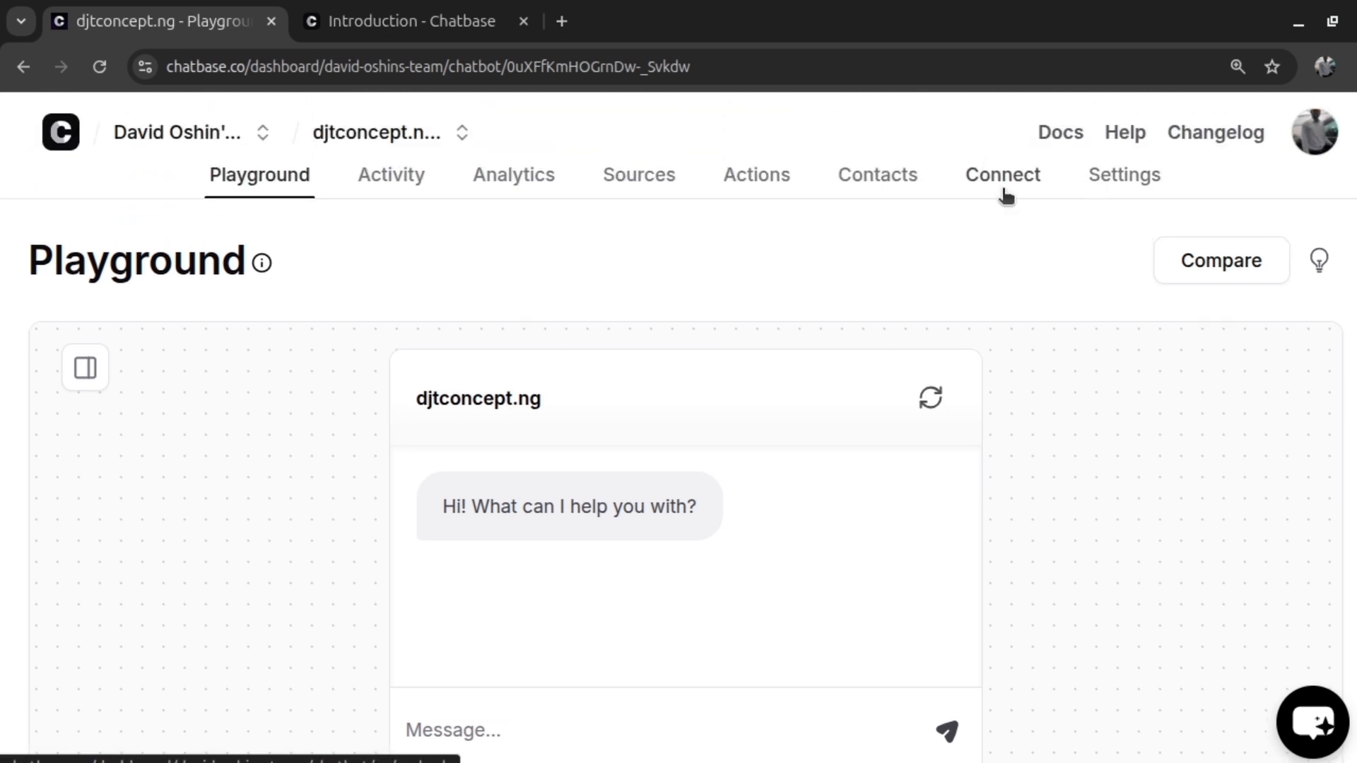
pyautogui.scroll(-2, 1114, 184)
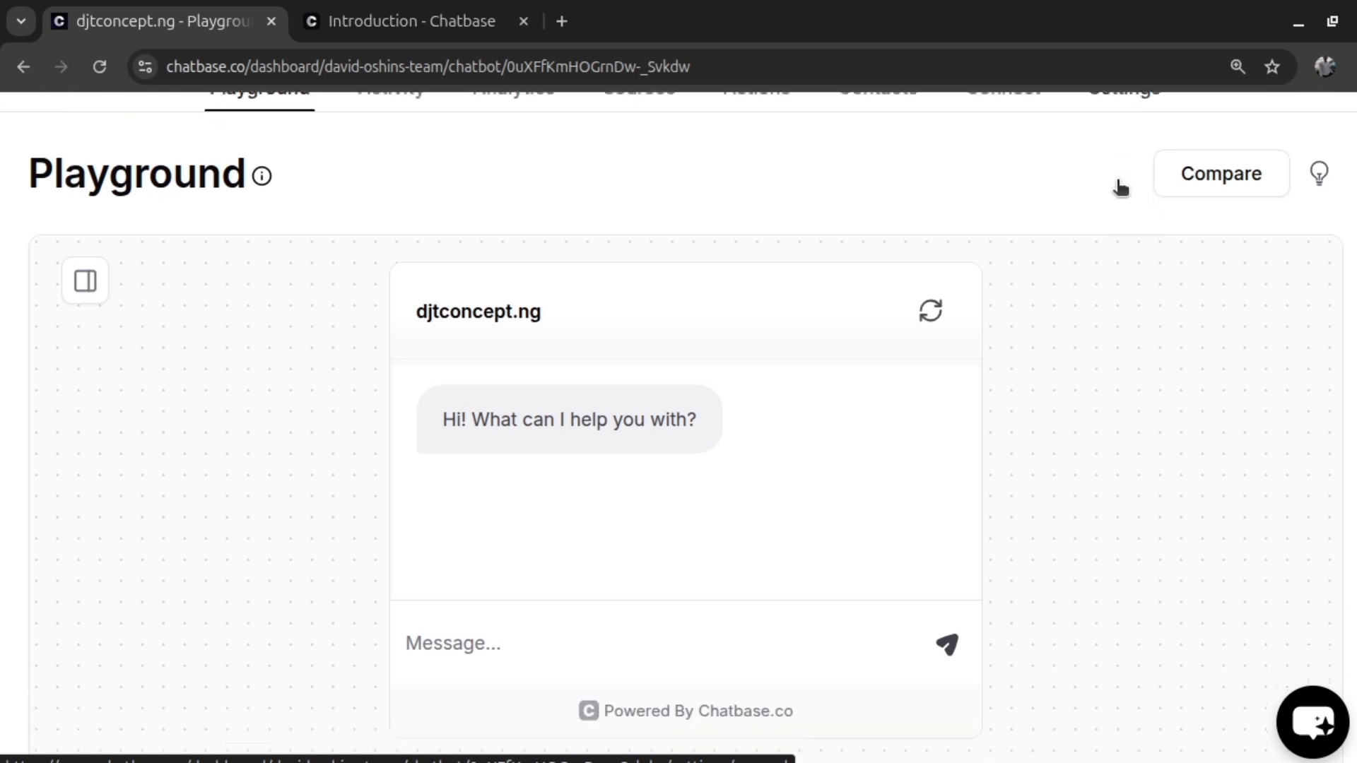
pyautogui.scroll(2, 1124, 182)
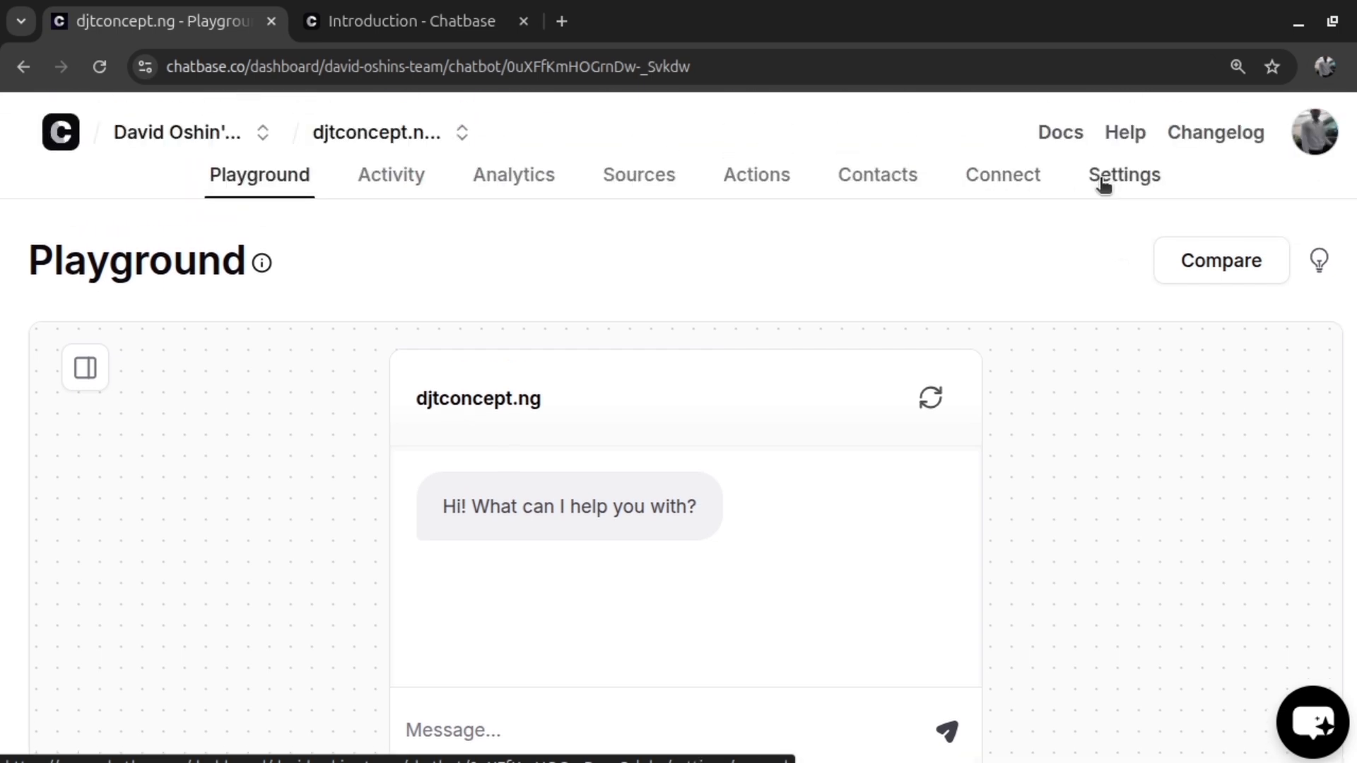
pyautogui.click(1105, 185)
pyautogui.scroll(-6, 354, 353)
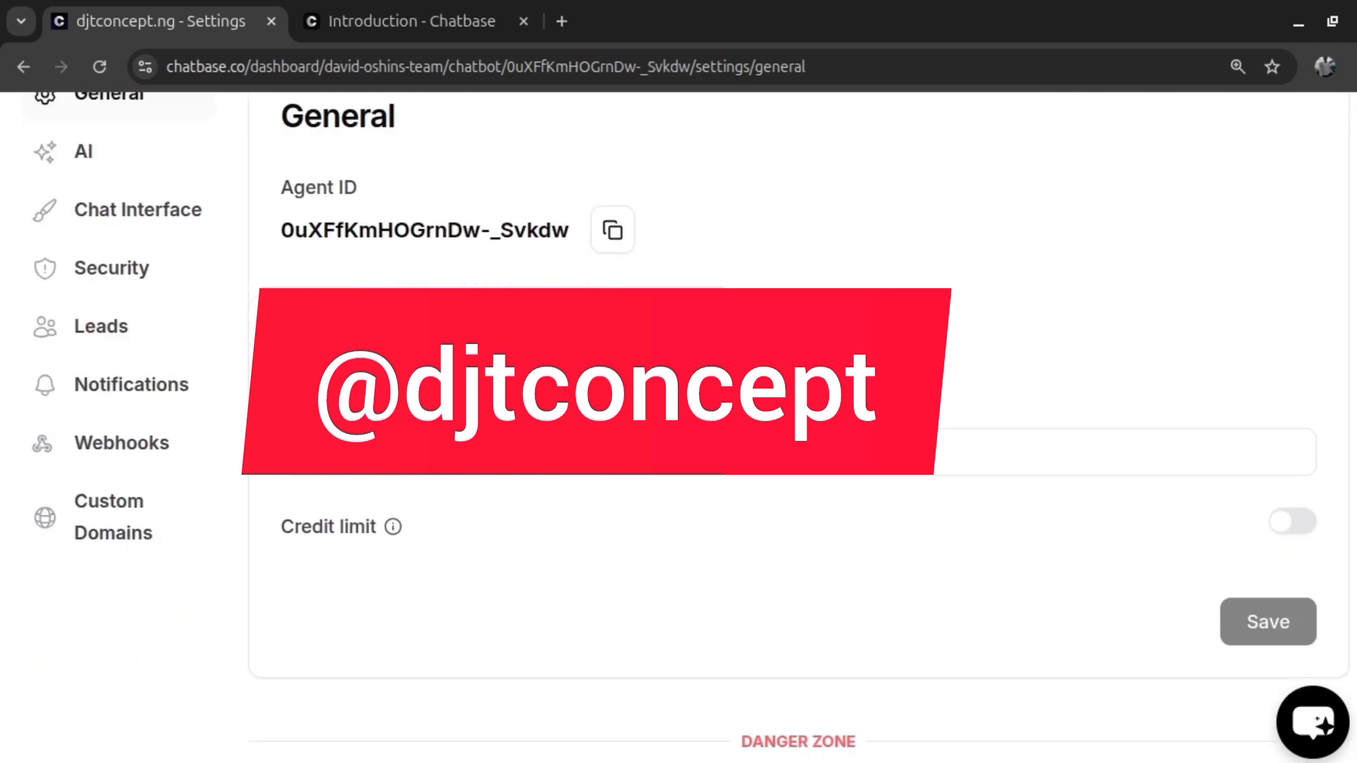
pyautogui.scroll(-3, 388, 391)
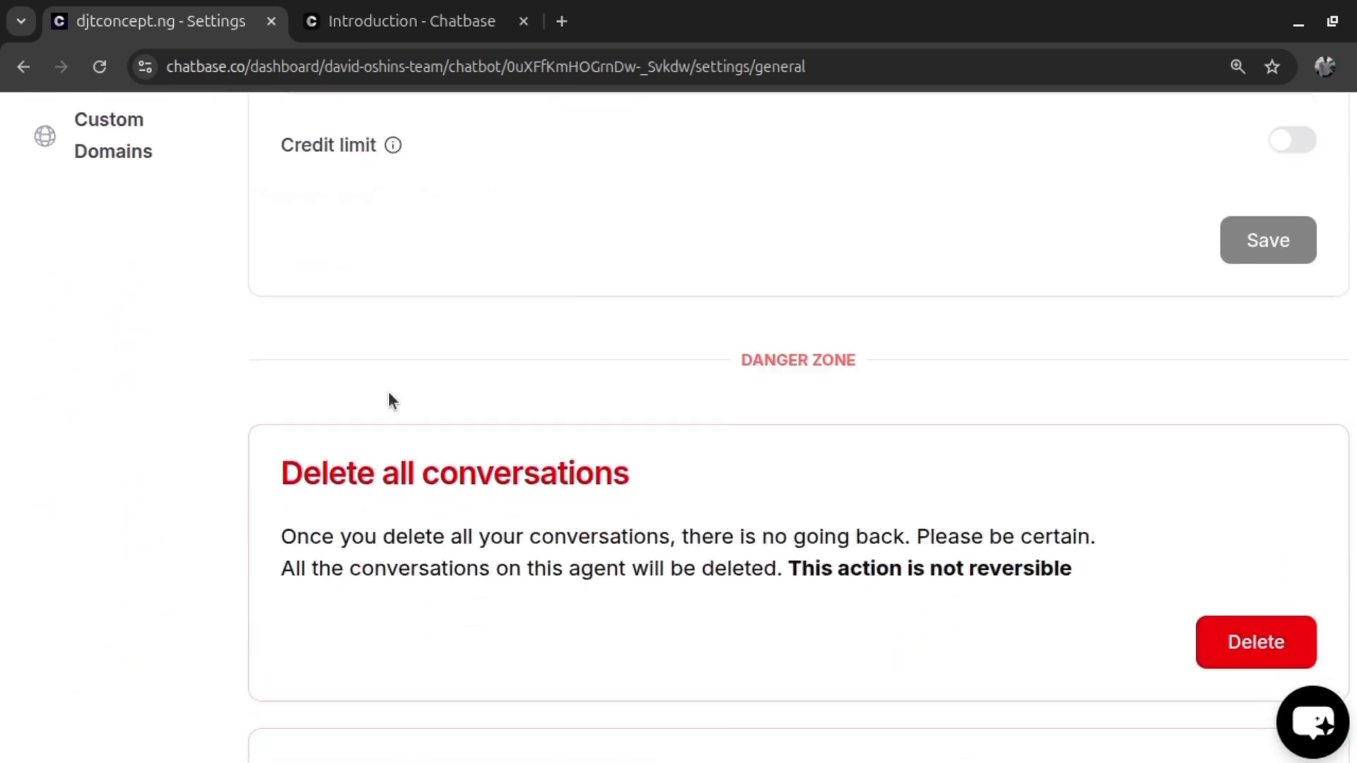
pyautogui.scroll(-4, 388, 392)
pyautogui.scroll(12, 939, 547)
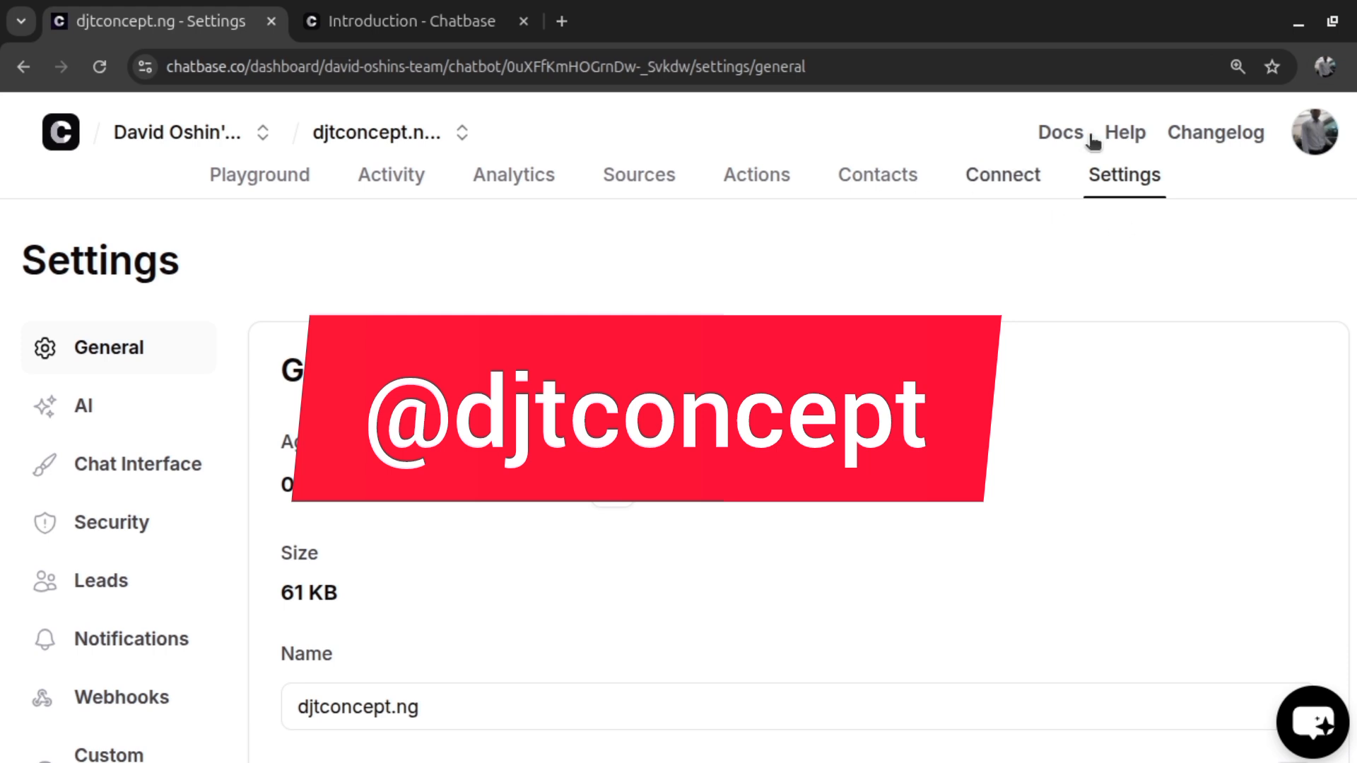
# Open the agent's website embed options, covering the chat bubble and the iframe.
pyautogui.click(1007, 183)
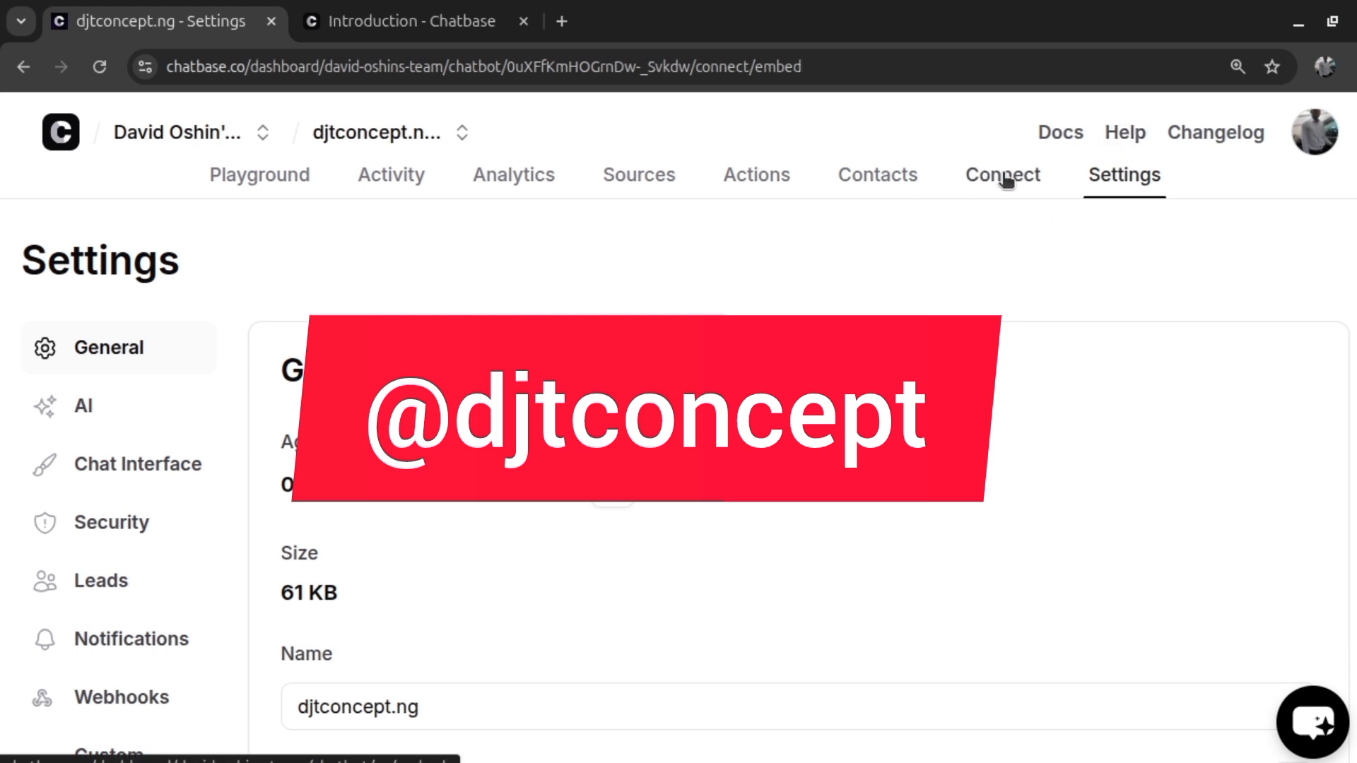
pyautogui.scroll(-1, 828, 387)
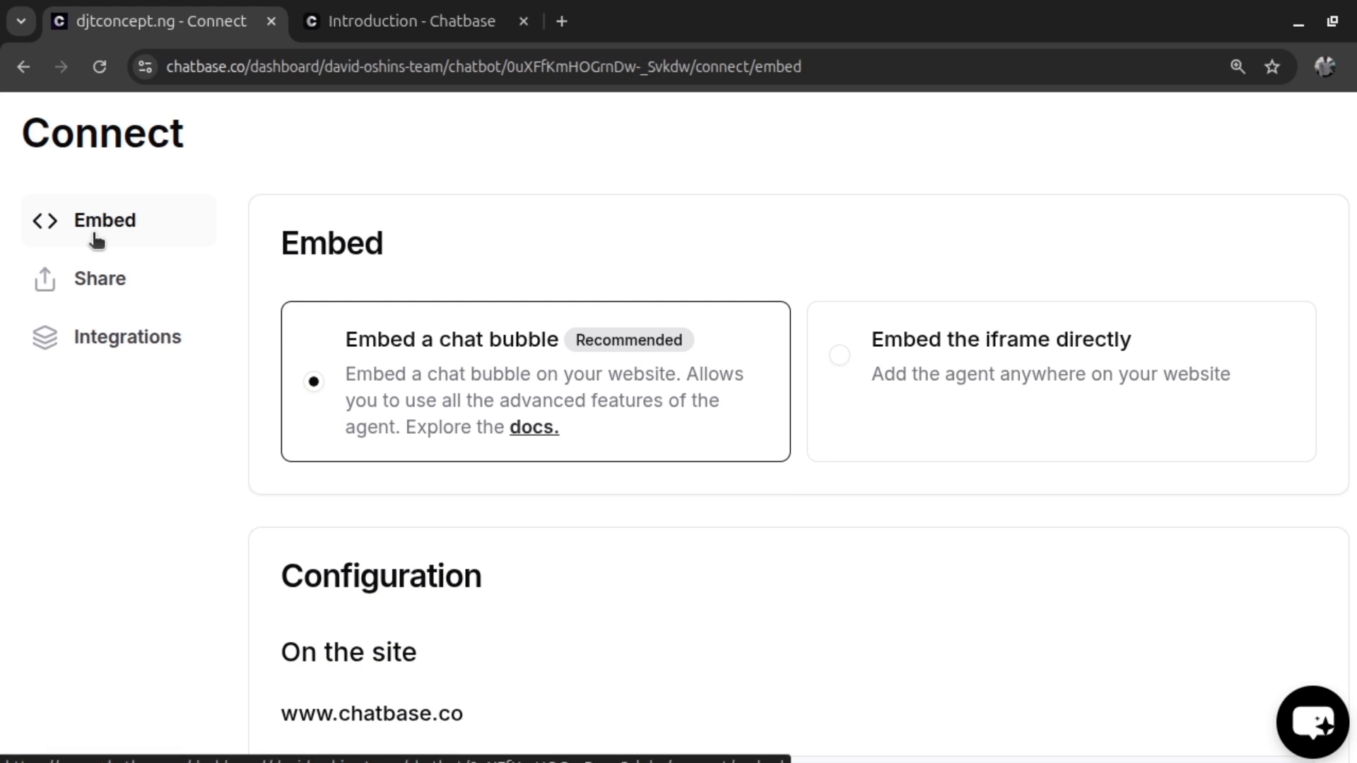
# Copy the chat bubble embed script from the configuration for the site.
pyautogui.scroll(-3, 816, 343)
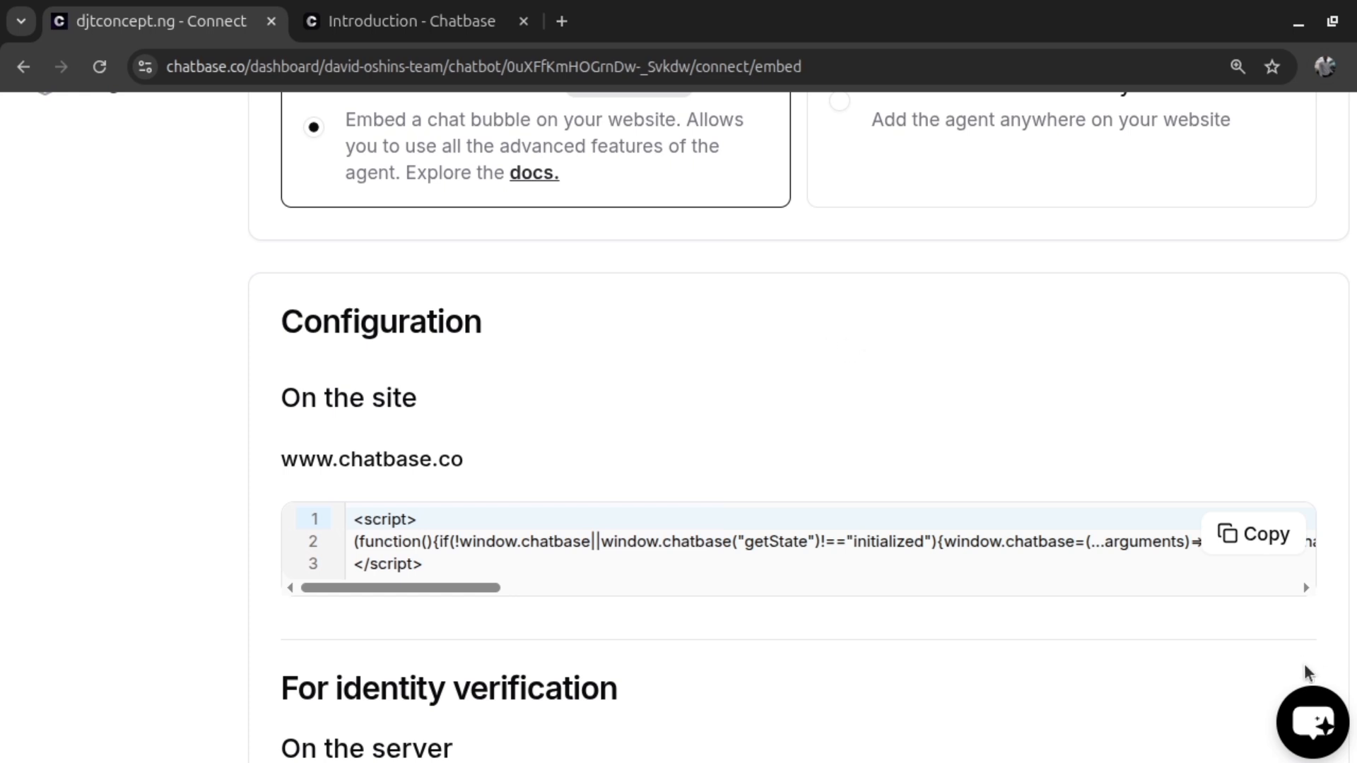
pyautogui.click(1241, 541)
pyautogui.scroll(5, 911, 366)
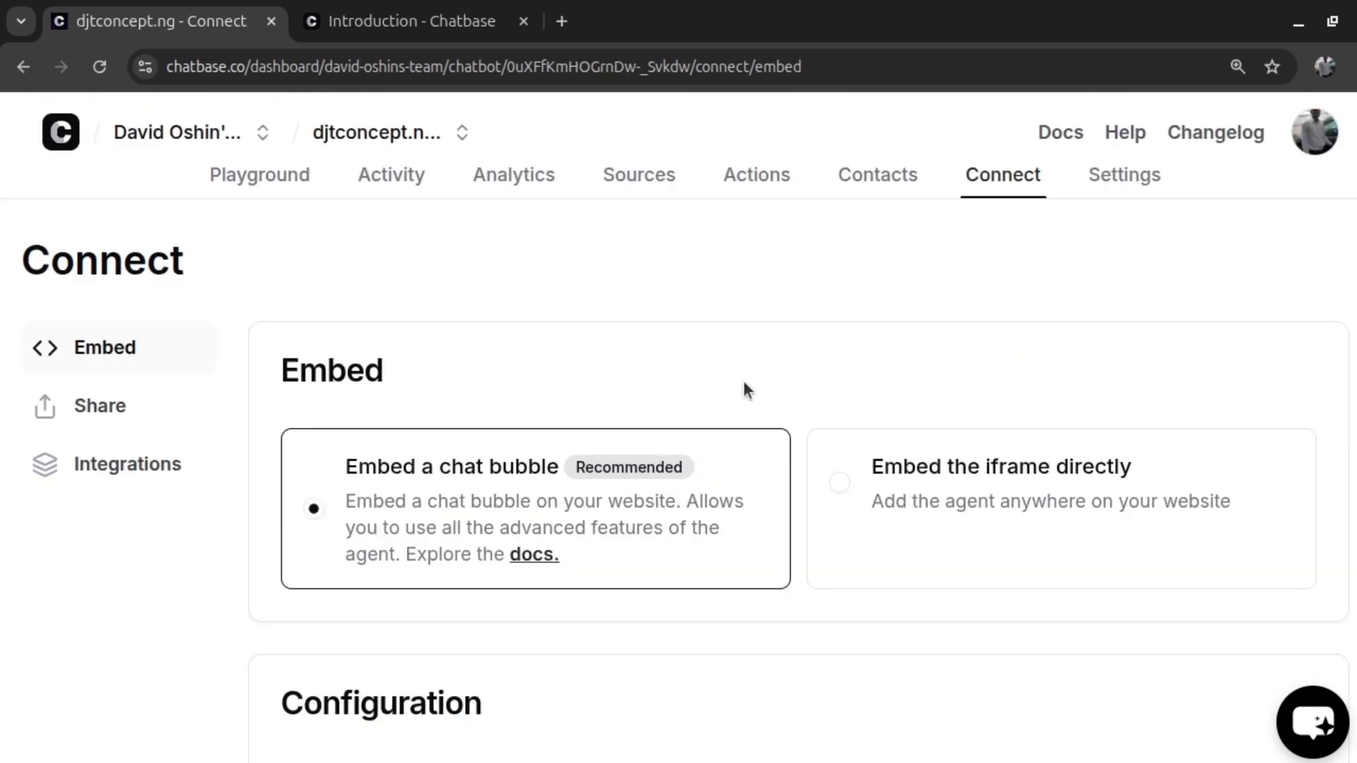
# Copy the agent's share link and open it in a new browser tab.
pyautogui.click(97, 404)
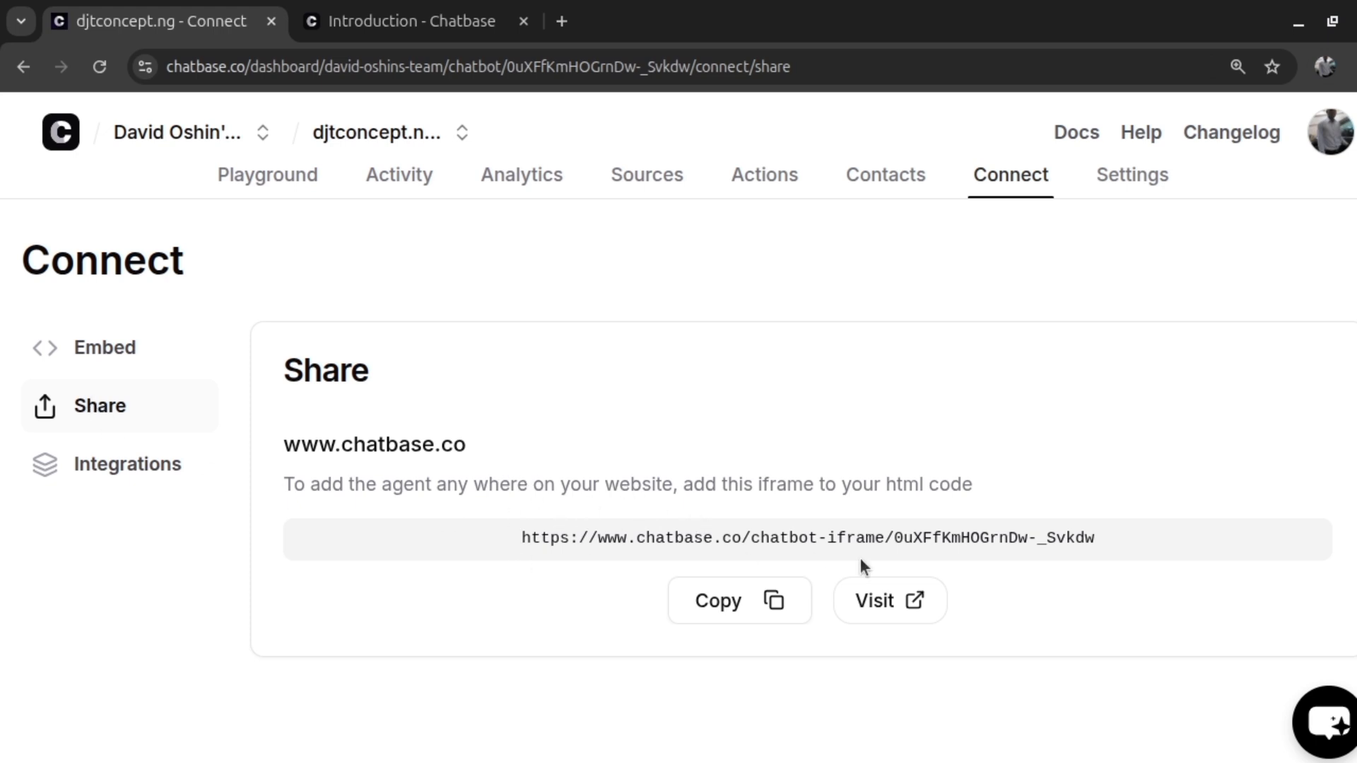
pyautogui.click(777, 601)
pyautogui.click(562, 22)
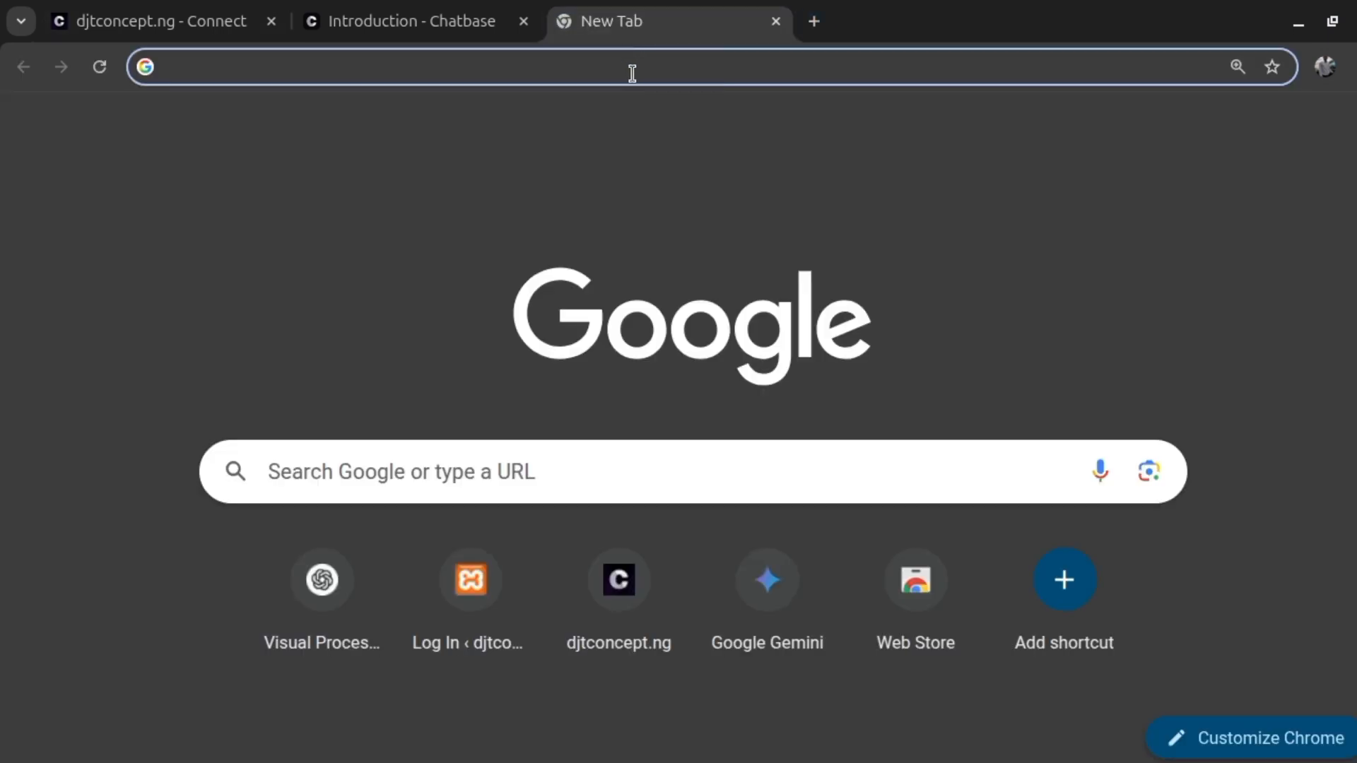
pyautogui.hotkey('ctrl', 'v')
pyautogui.press('Return')
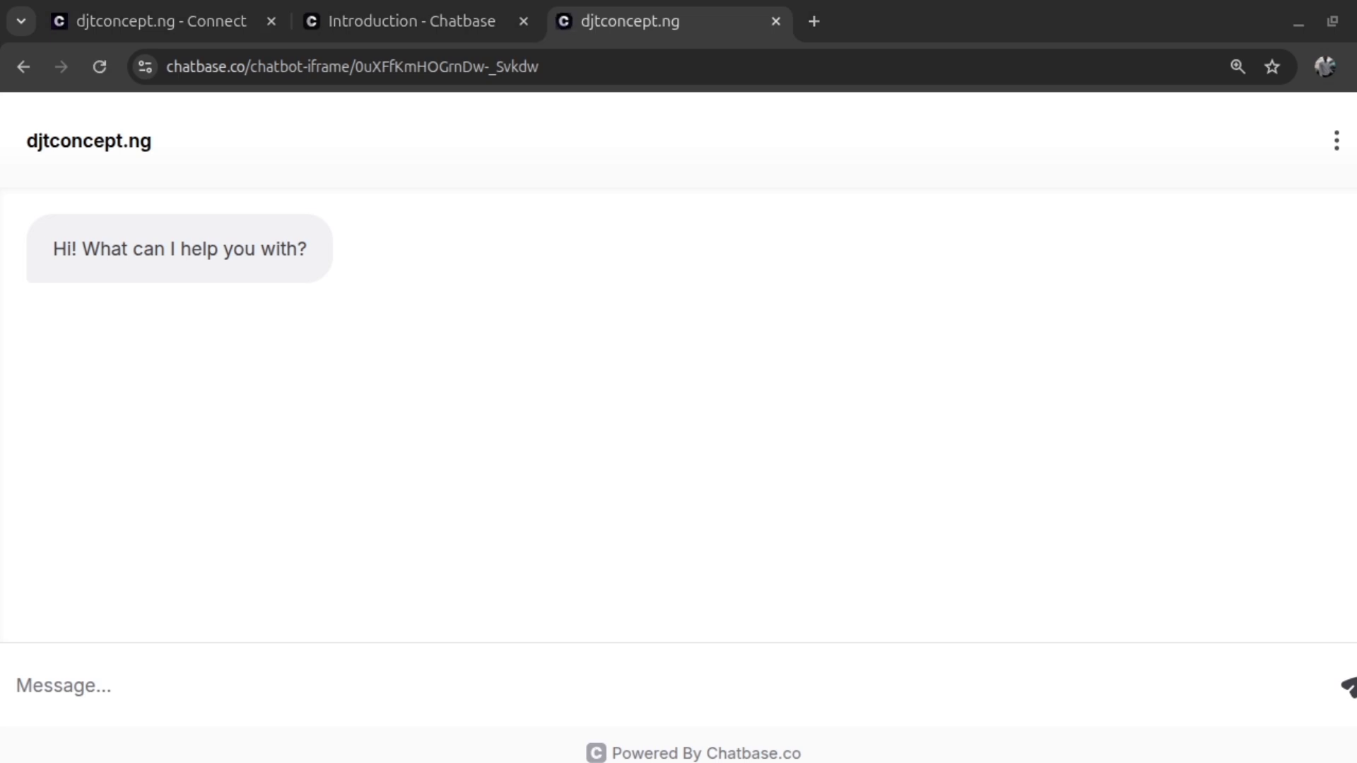
pyautogui.click(57, 150)
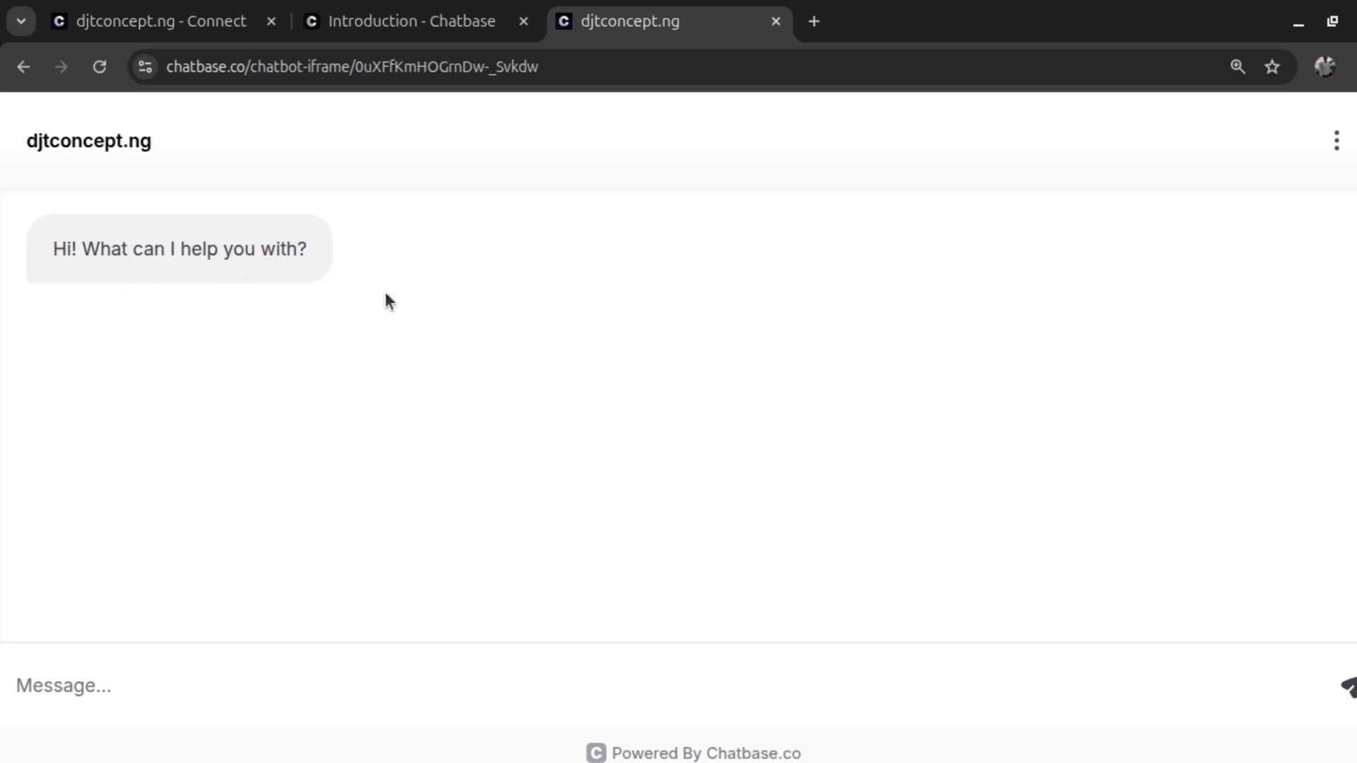
# Ask the shared agent "what time do you open" to test the opening-time answer.
pyautogui.click(192, 676)
pyautogui.write('wh')
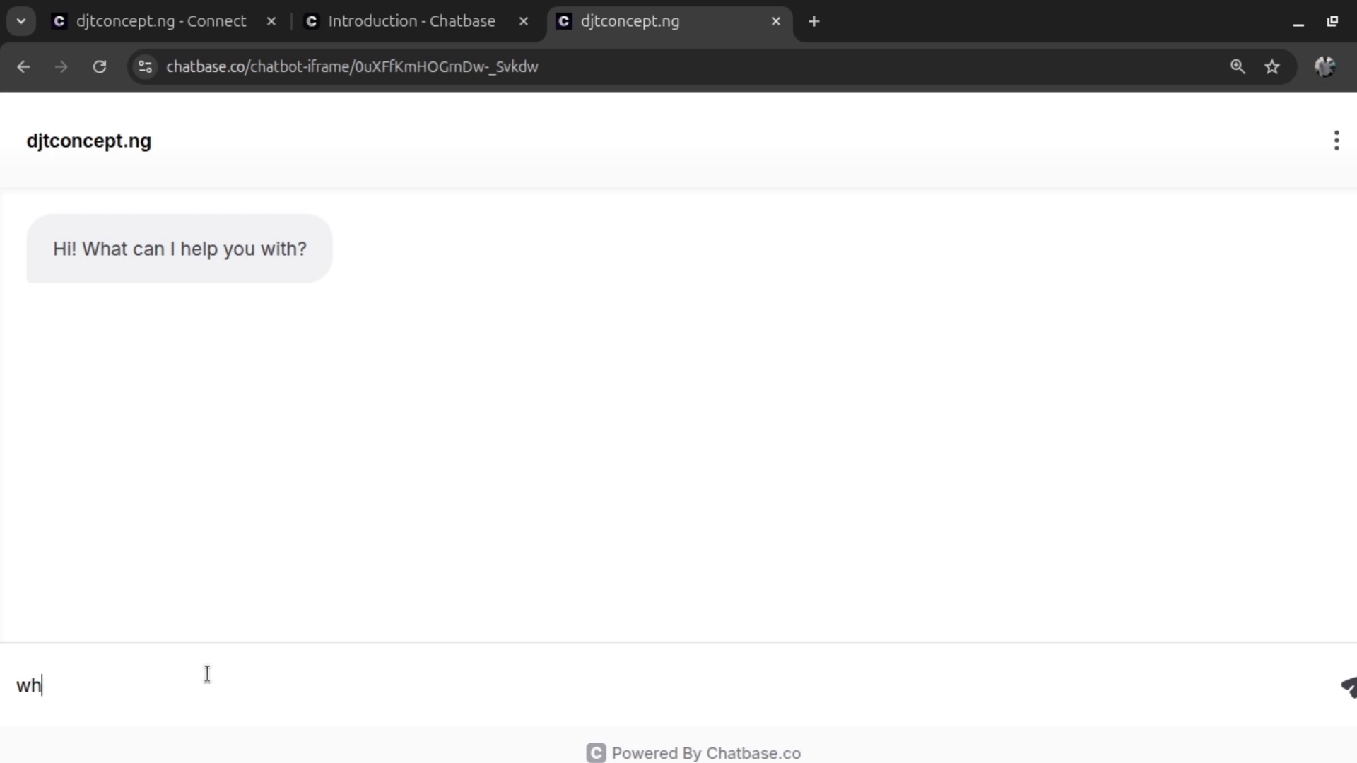
pyautogui.write('at time do y')
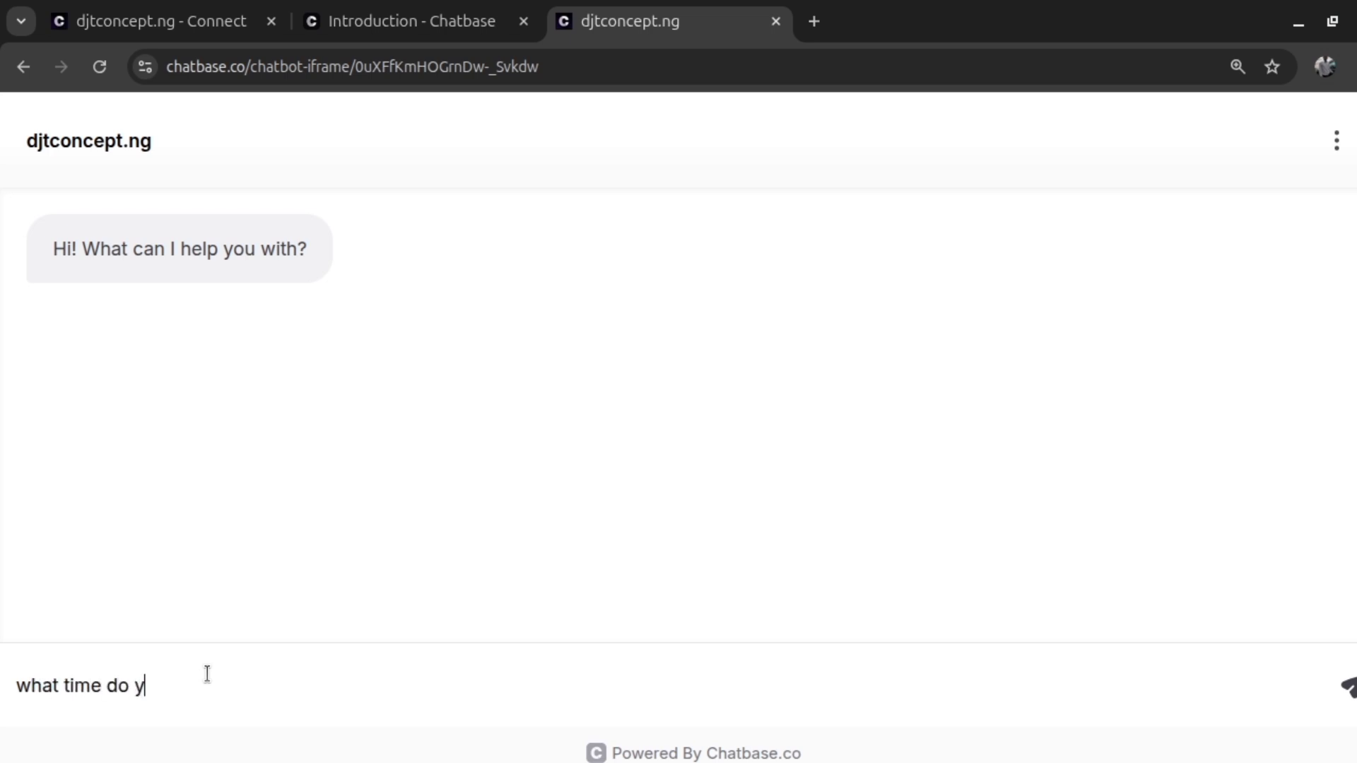
pyautogui.write('ou open')
pyautogui.press('Return')
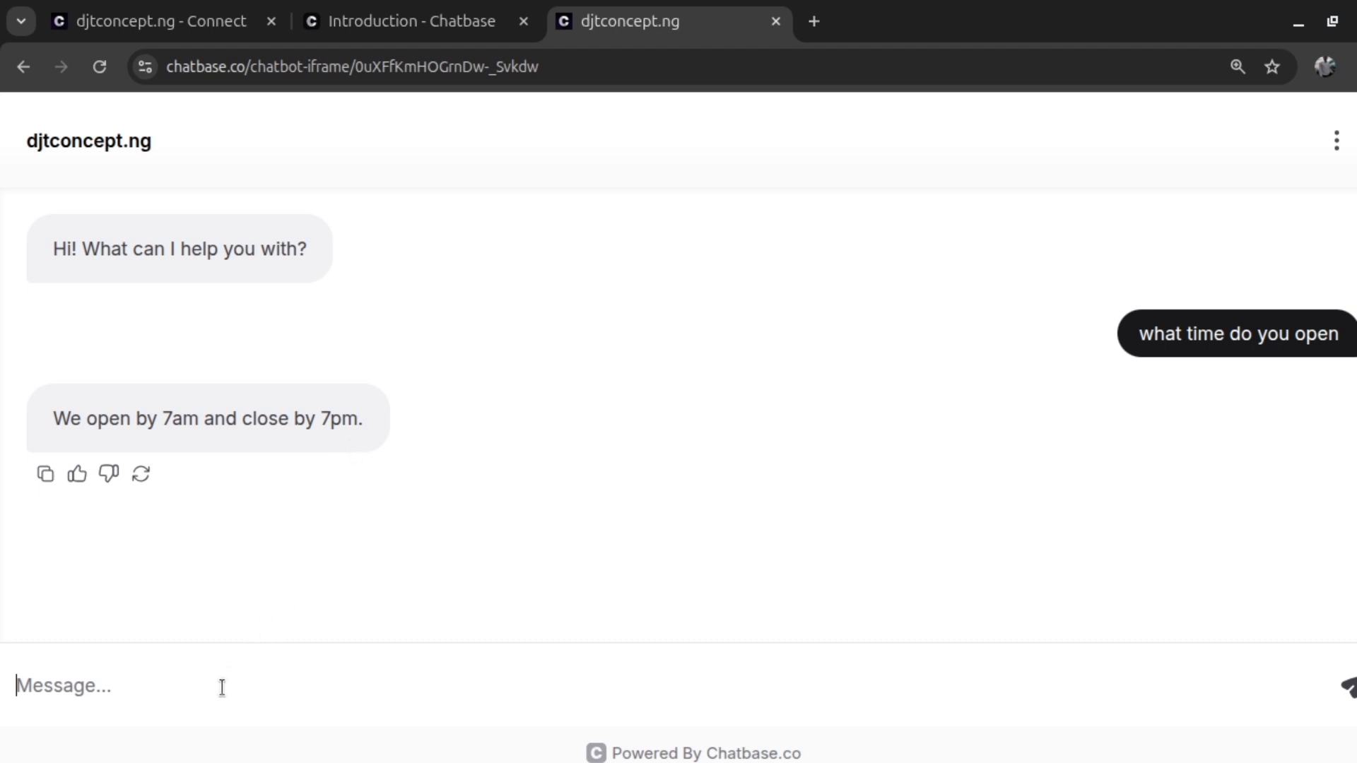
# Send the agent the question "do you have physical clases" to test the physical classes answer.
pyautogui.write('w')
pyautogui.press('BackSpace')
pyautogui.write('dp')
pyautogui.press('BackSpace')
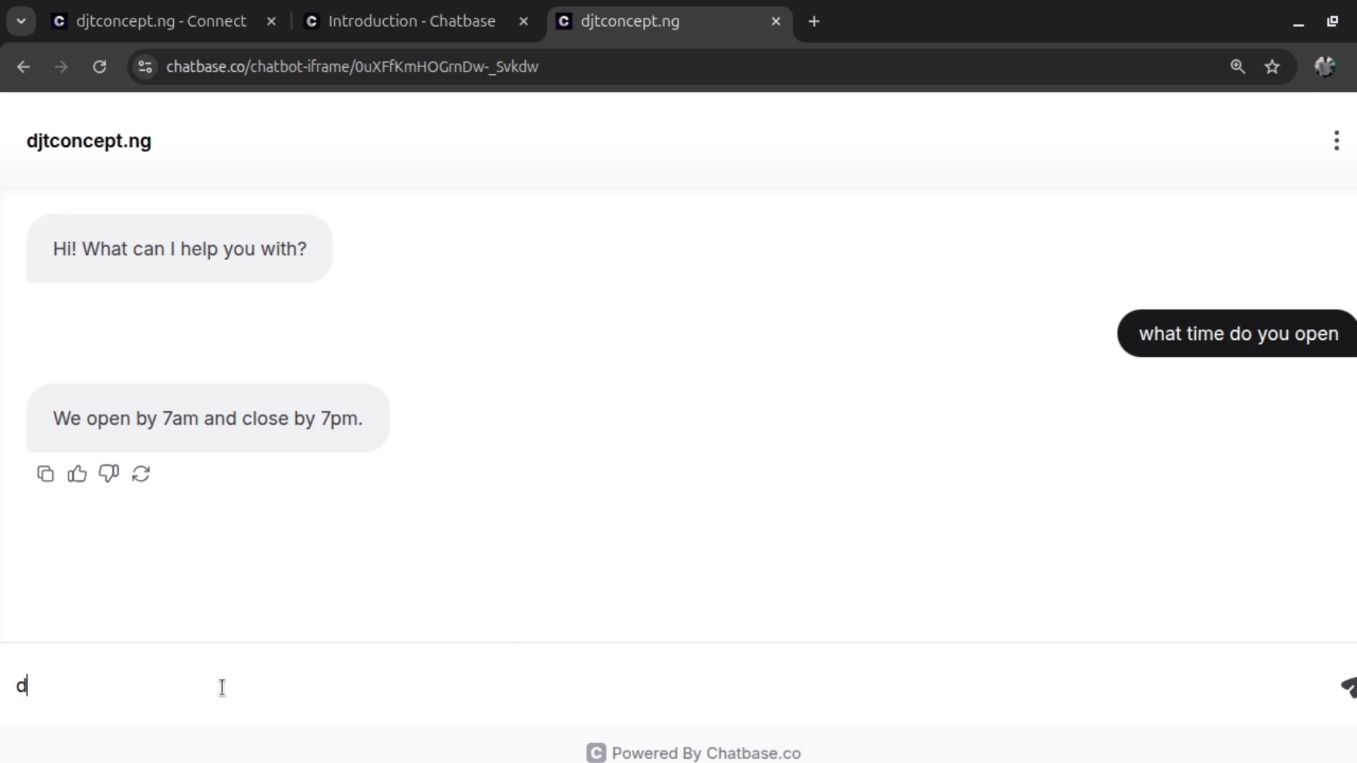
pyautogui.write('o you have ph')
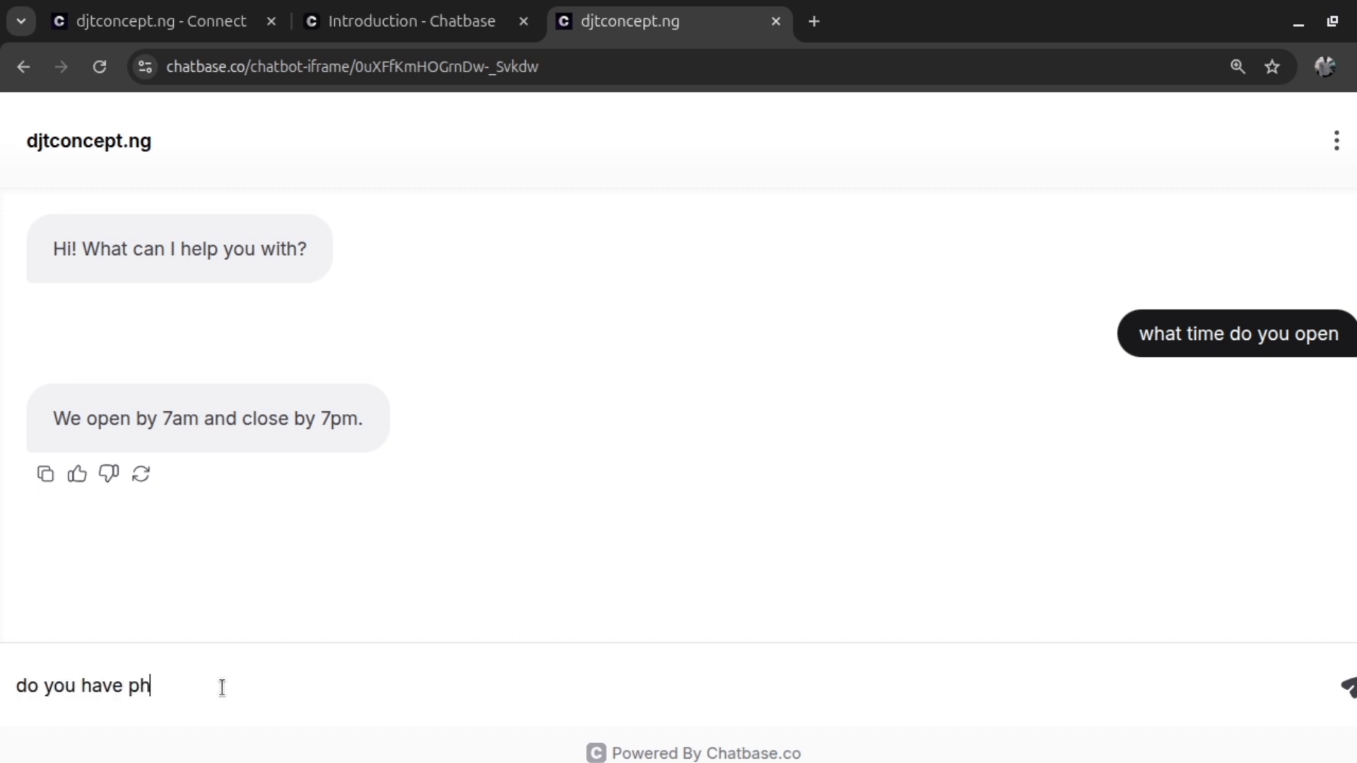
pyautogui.write('ysical classes')
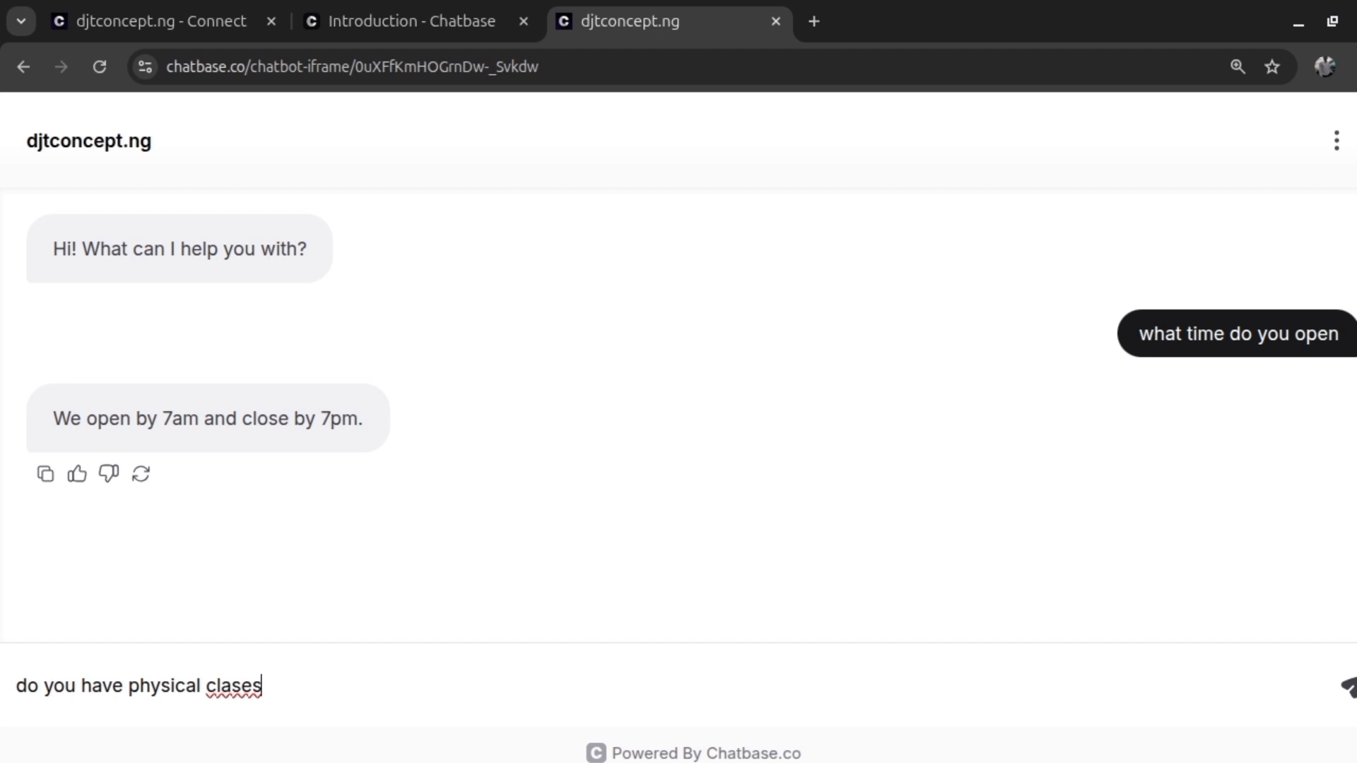
pyautogui.press('Return')
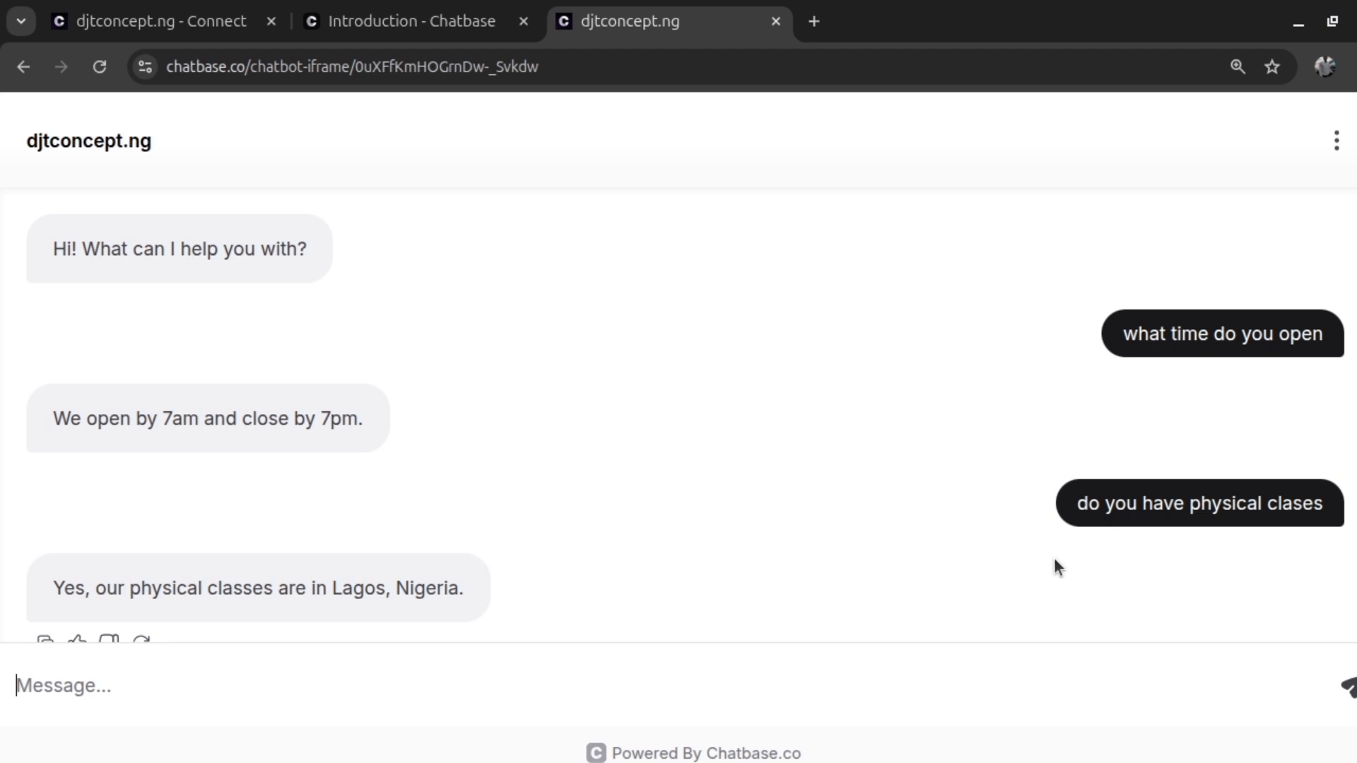
# Ask the agent "how much is your courses" to test the course price answer.
pyautogui.scroll(-1, 304, 528)
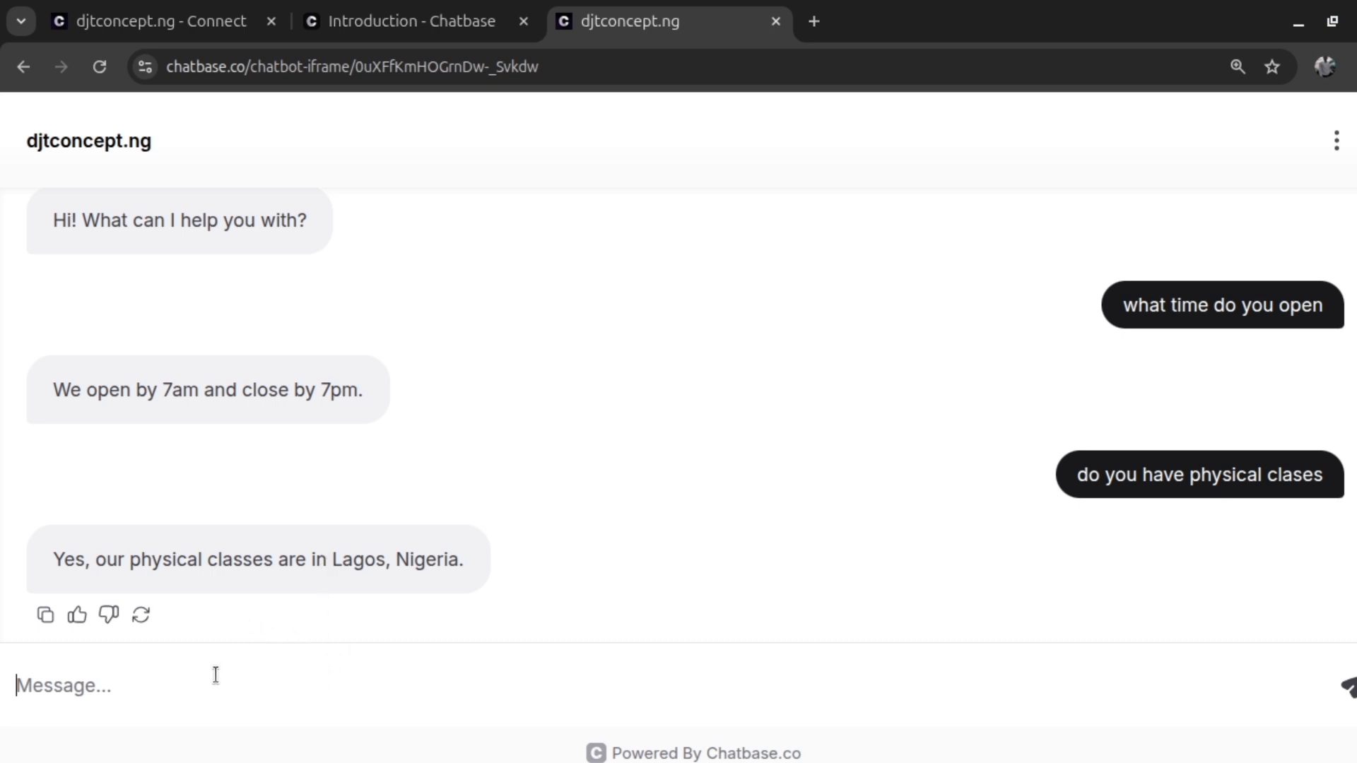
pyautogui.write('how m')
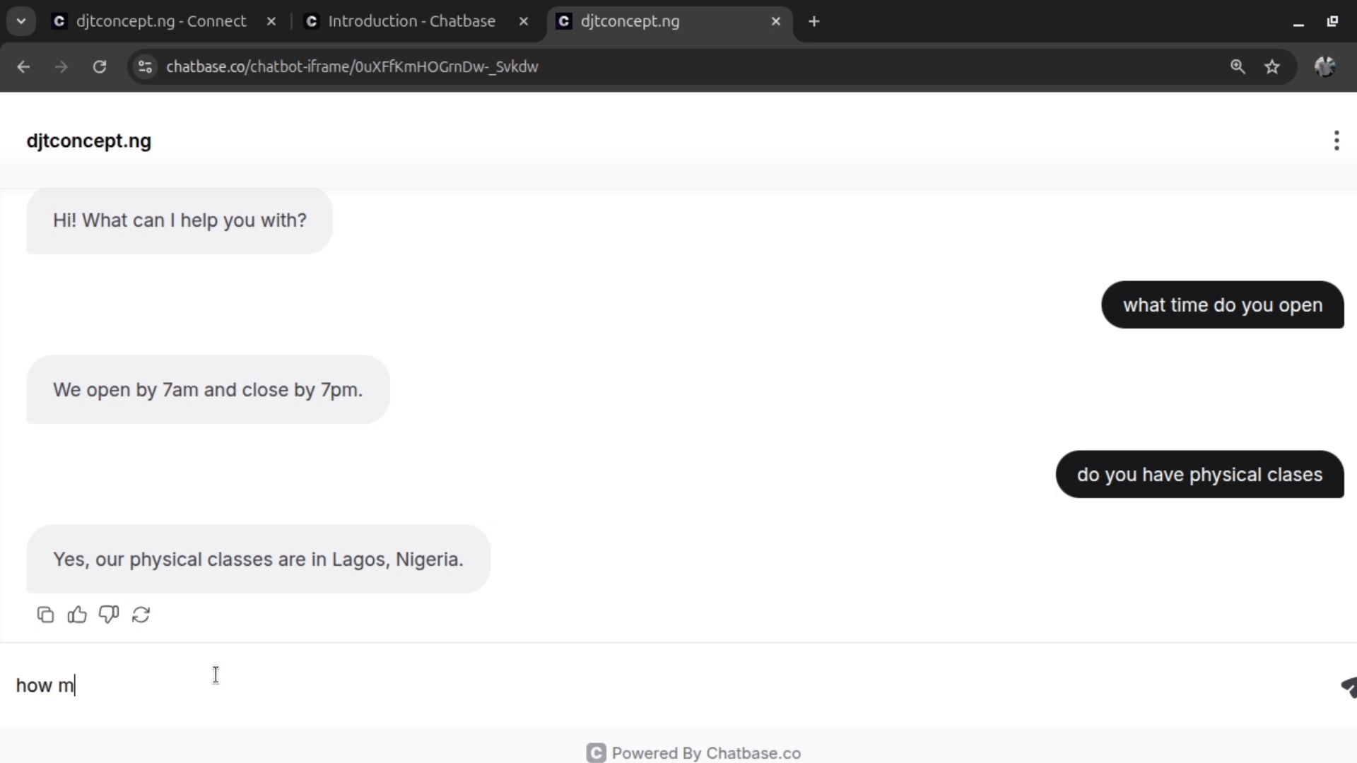
pyautogui.write('uch is your c')
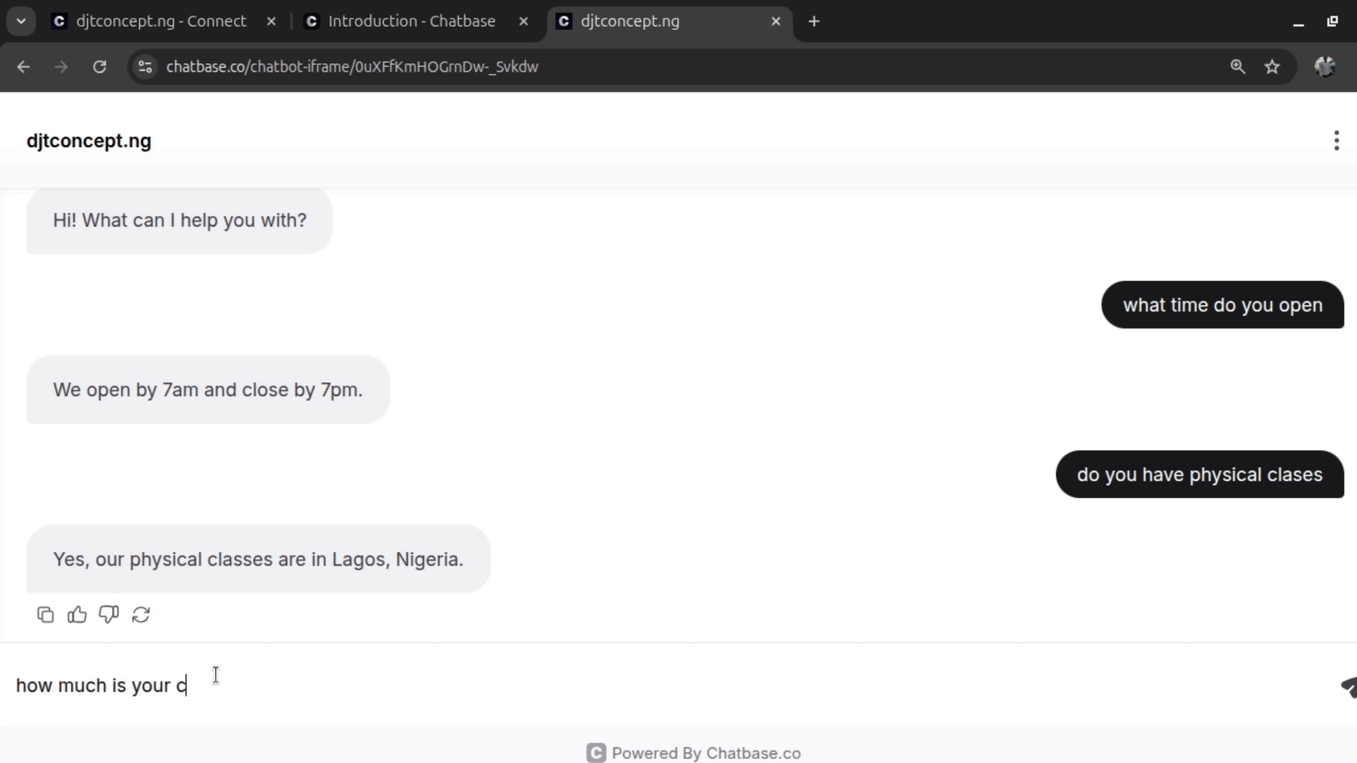
pyautogui.write('ourses')
pyautogui.press('Return')
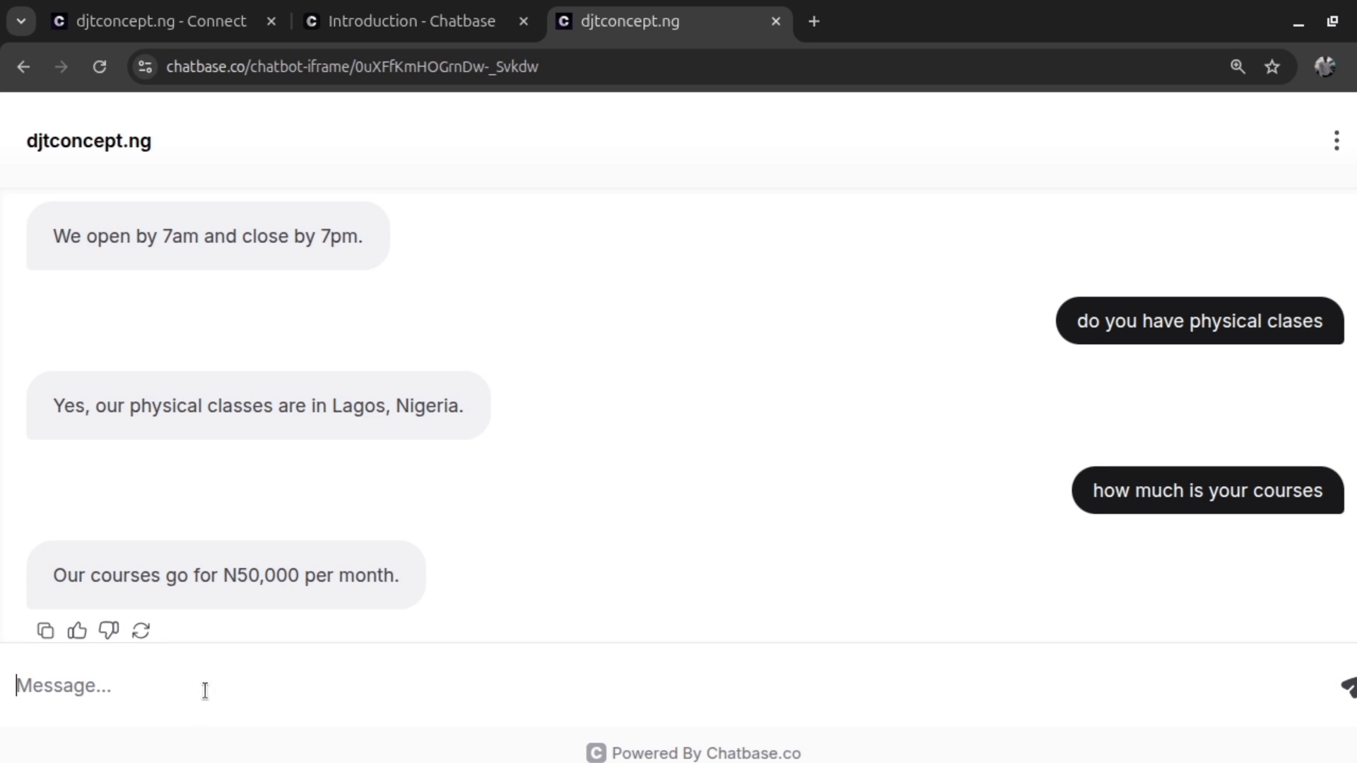
# Ask the agent "how can i register", then close the shared chat page after reviewing the conversation.
pyautogui.write('how')
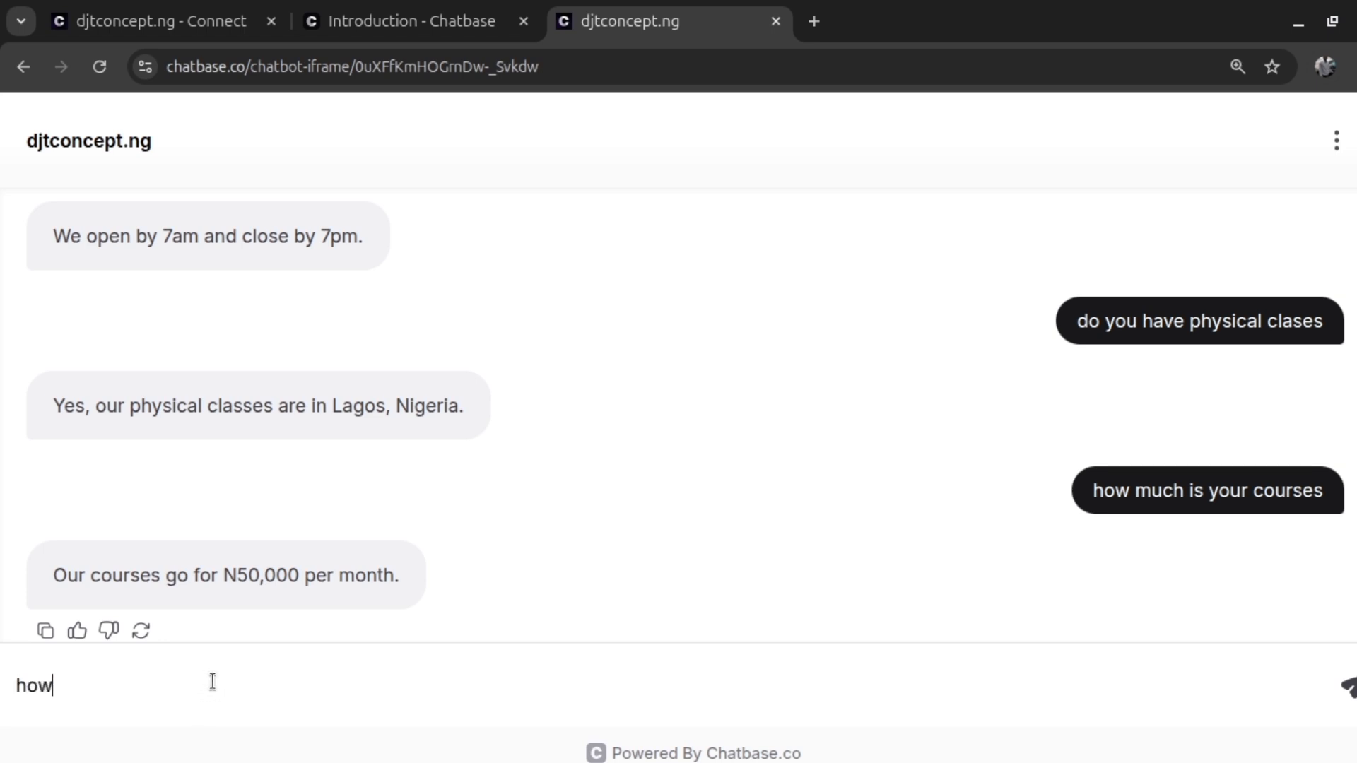
pyautogui.write(' can i regis')
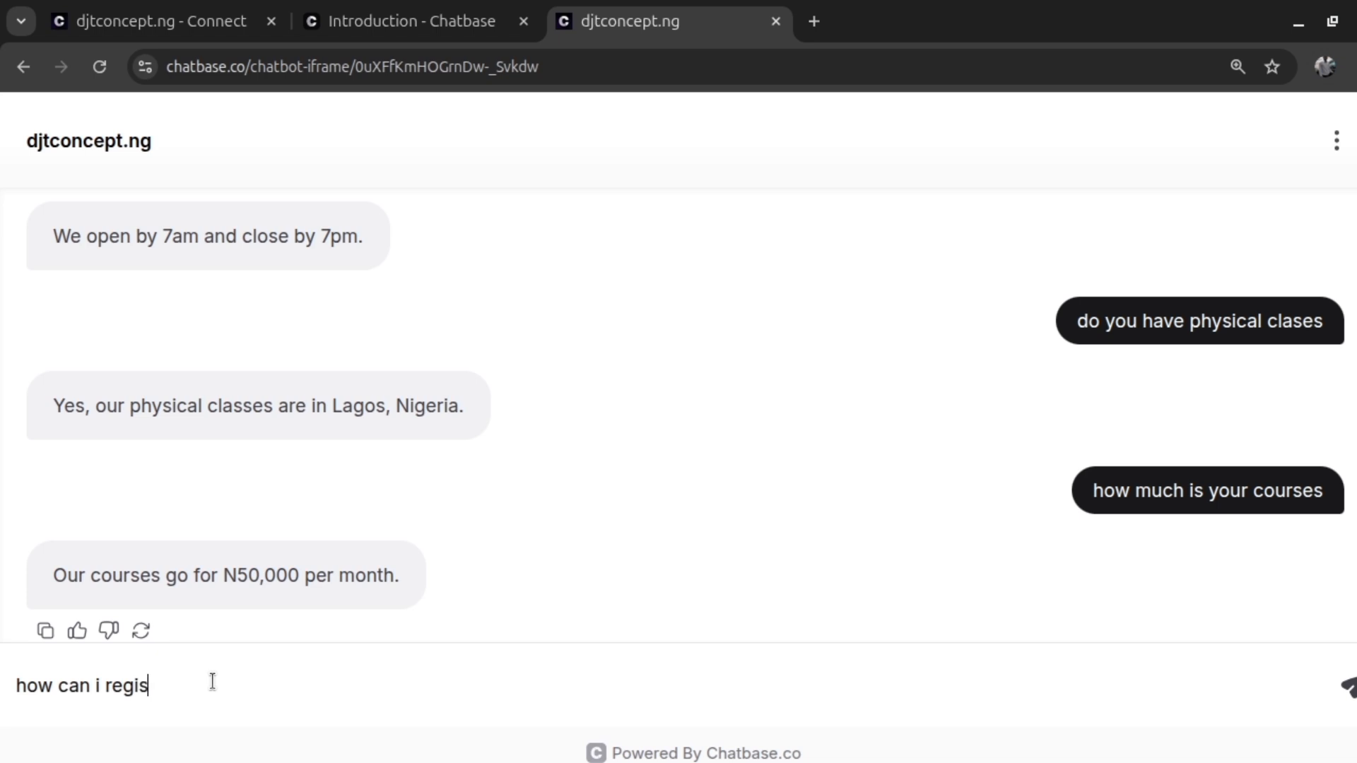
pyautogui.write('ter')
pyautogui.press('Return')
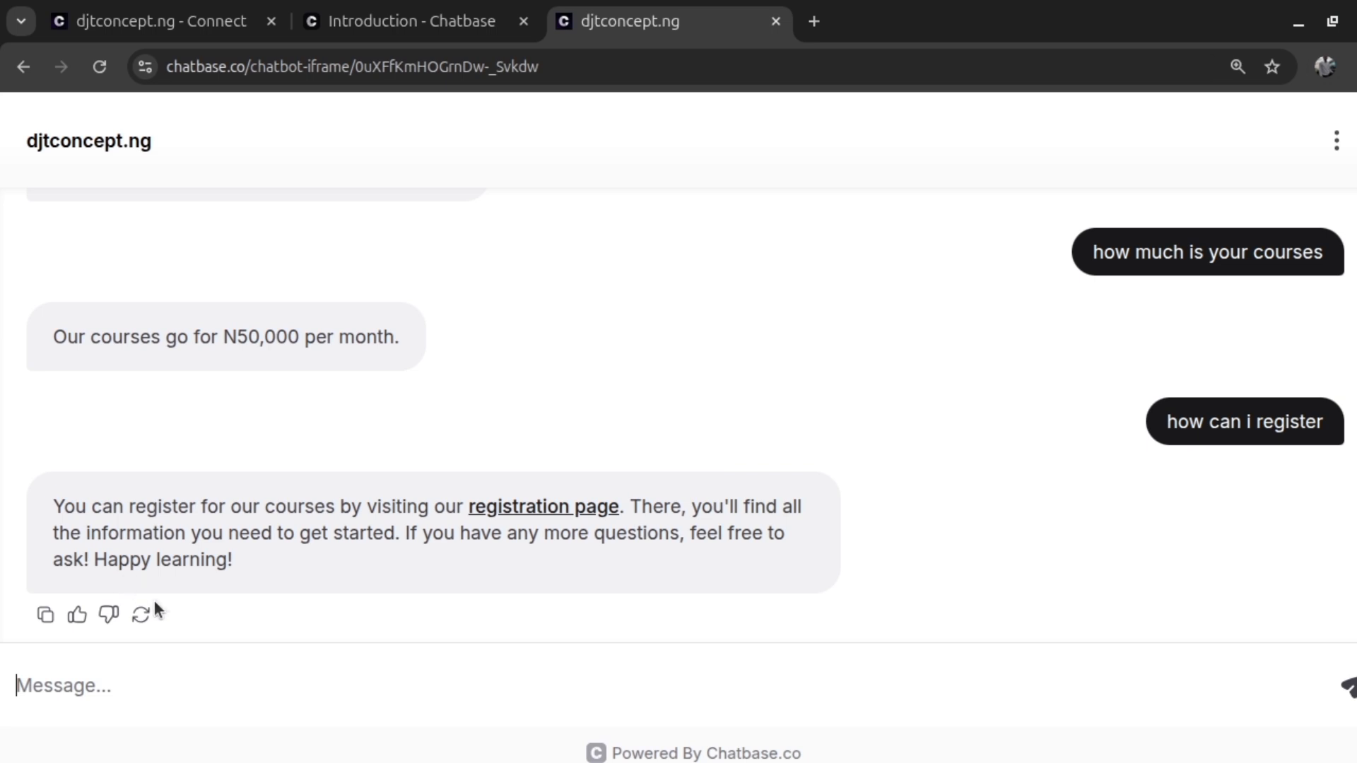
pyautogui.scroll(5, 921, 379)
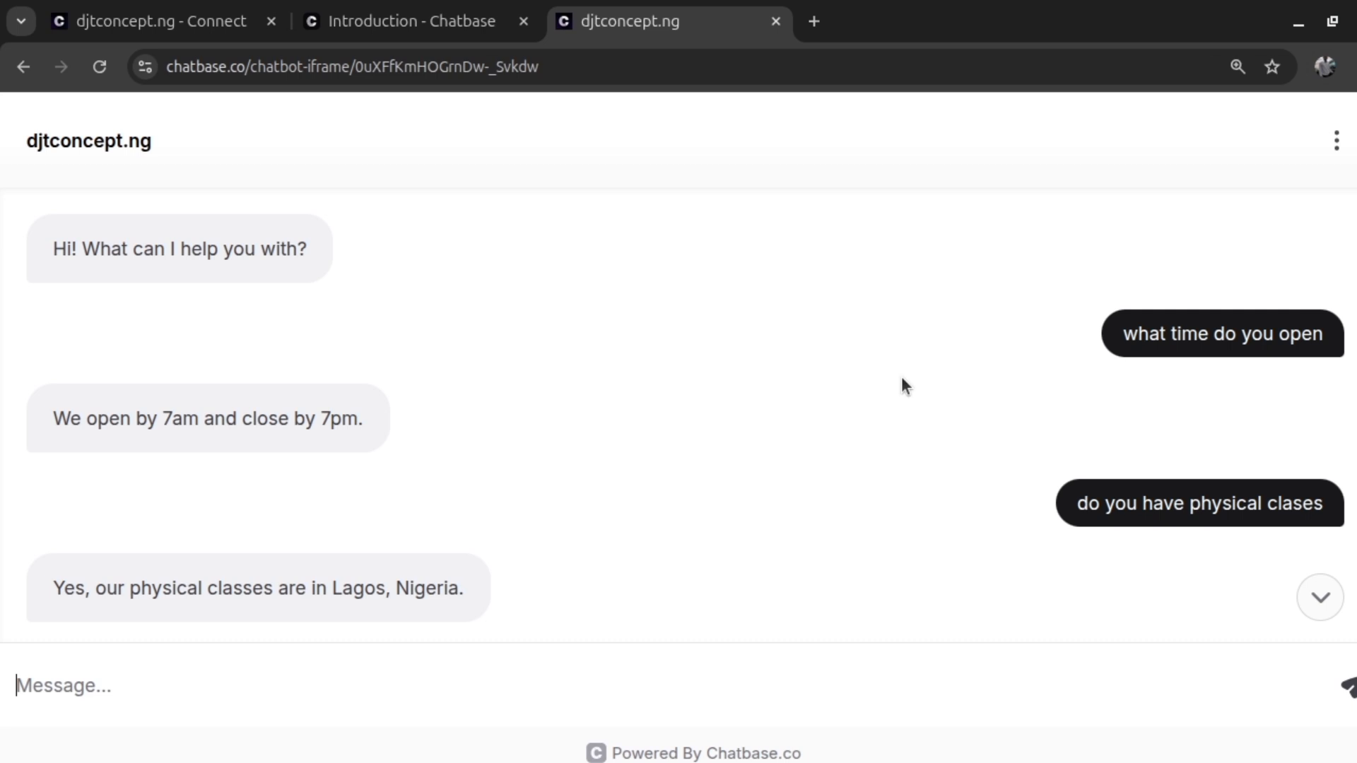
pyautogui.moveTo(432, 437)
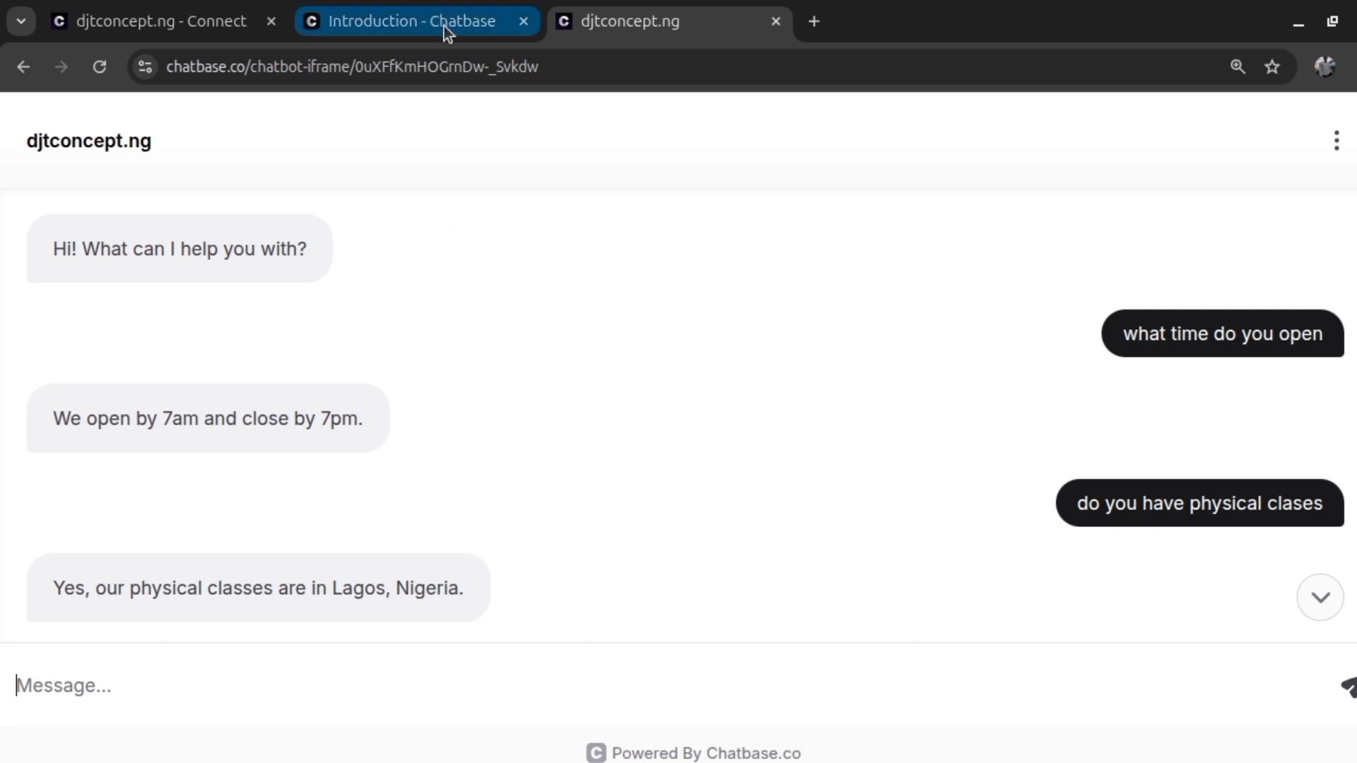
pyautogui.click(776, 21)
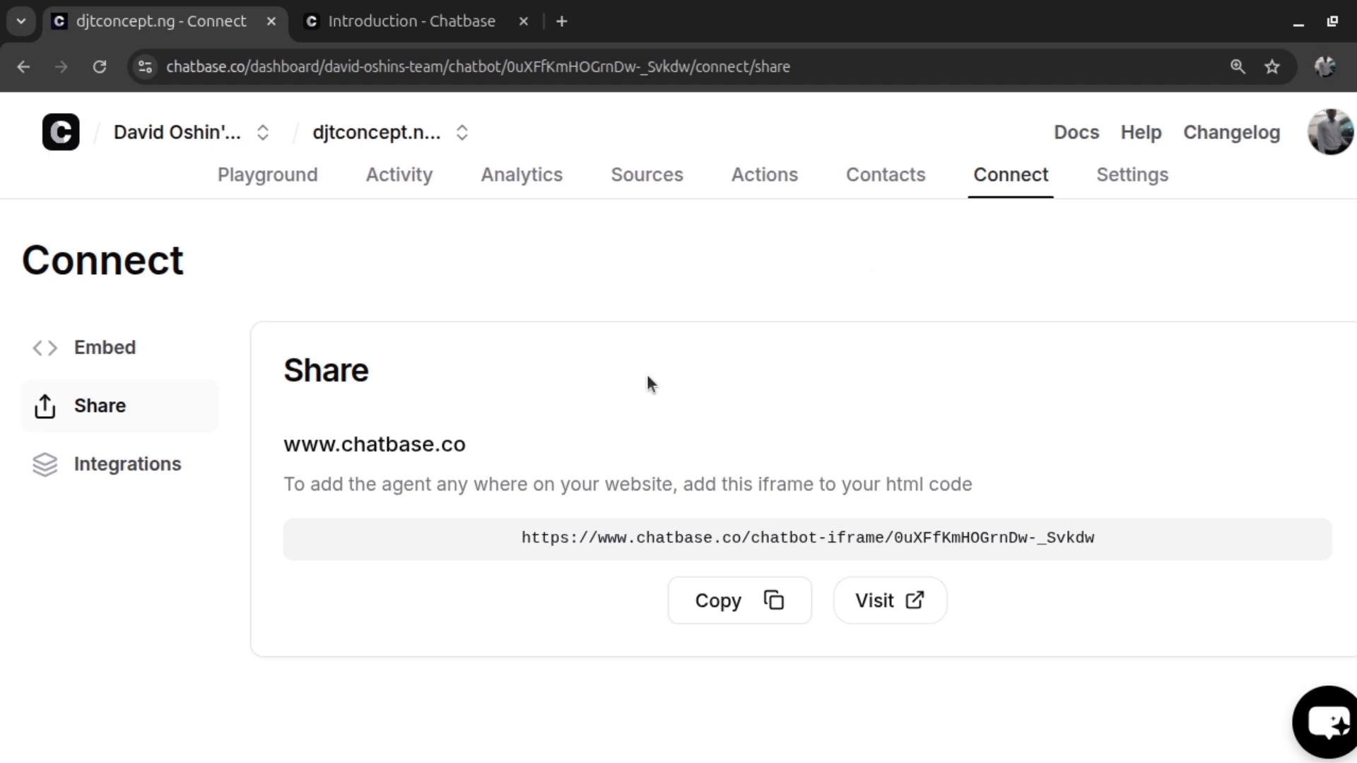
# Open the agent's integrations and examine the prices and features of the Hobby, Standard and Pro upgrade plans.
pyautogui.click(135, 479)
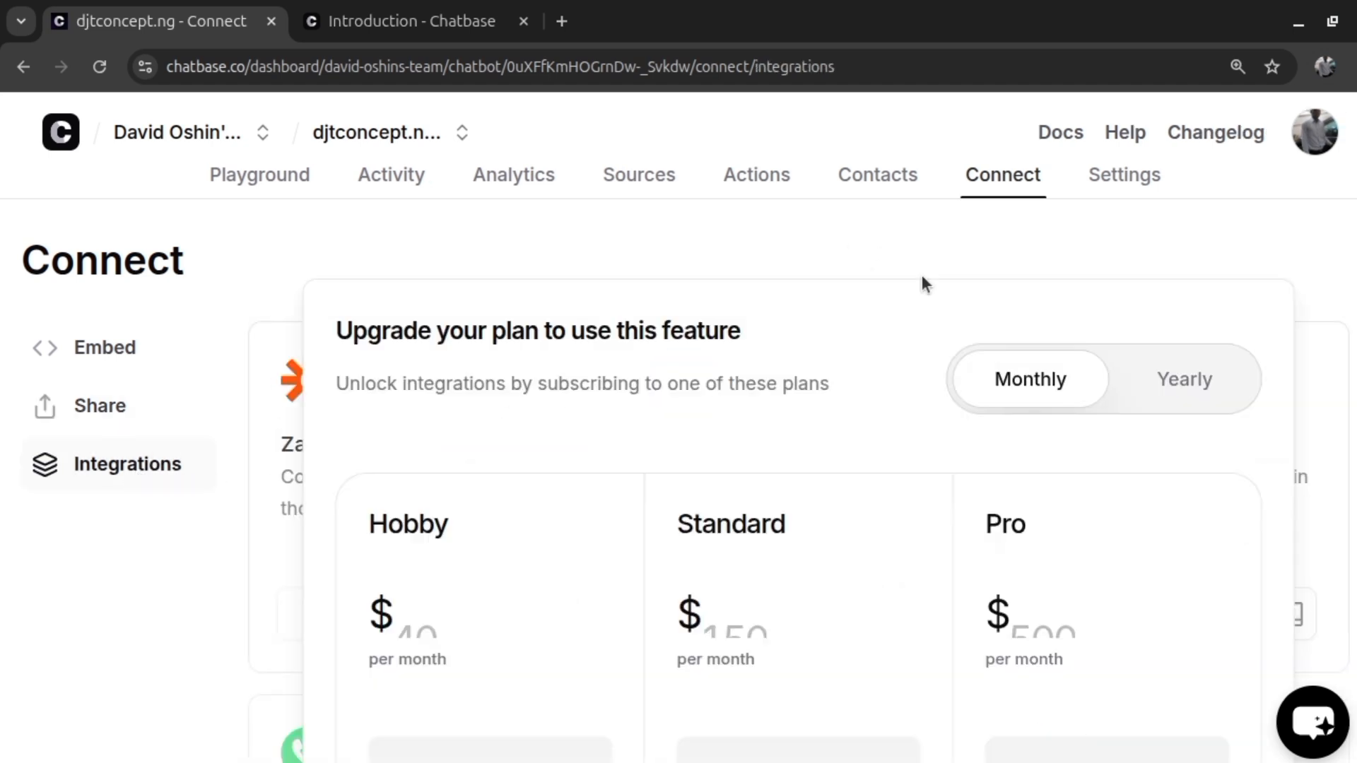
pyautogui.scroll(-3, 367, 488)
pyautogui.scroll(-1, 363, 498)
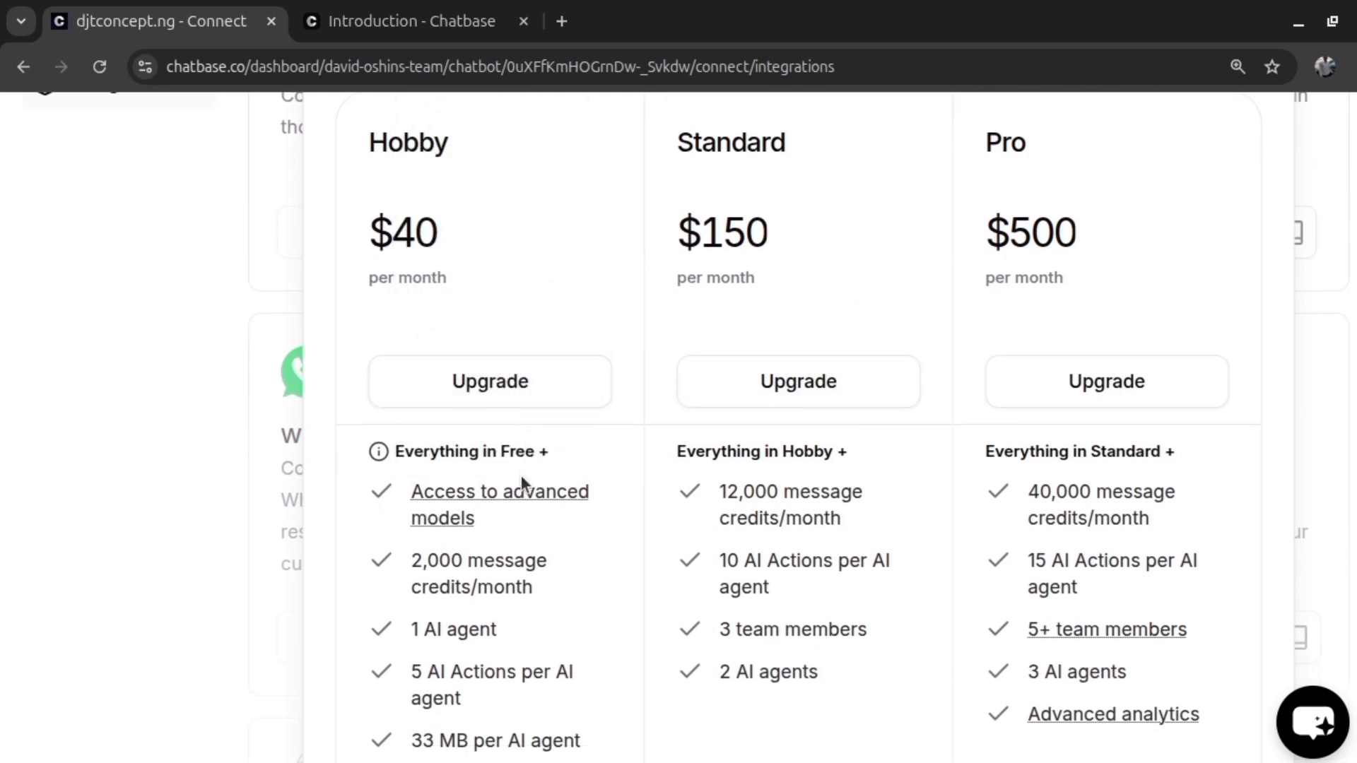
pyautogui.moveTo(498, 522)
pyautogui.scroll(-5, 783, 306)
pyautogui.scroll(10, 793, 289)
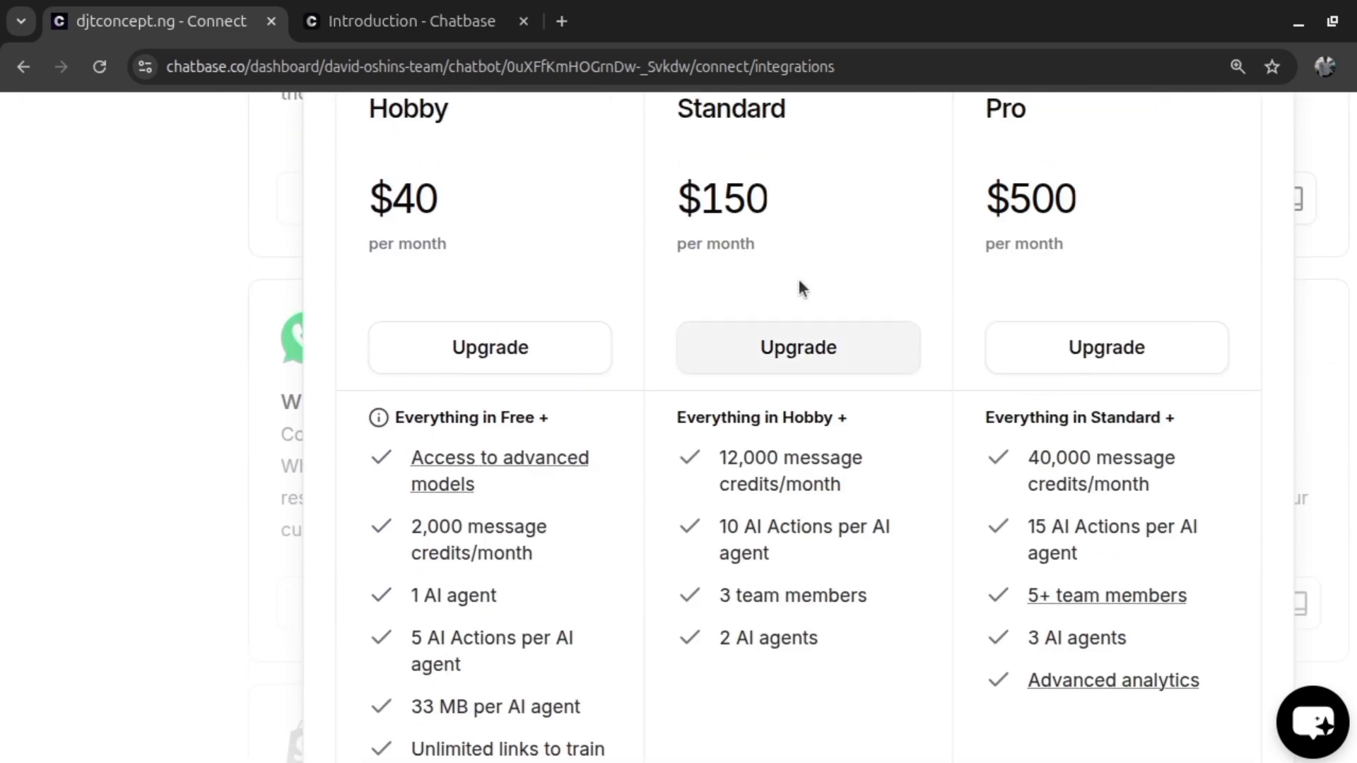